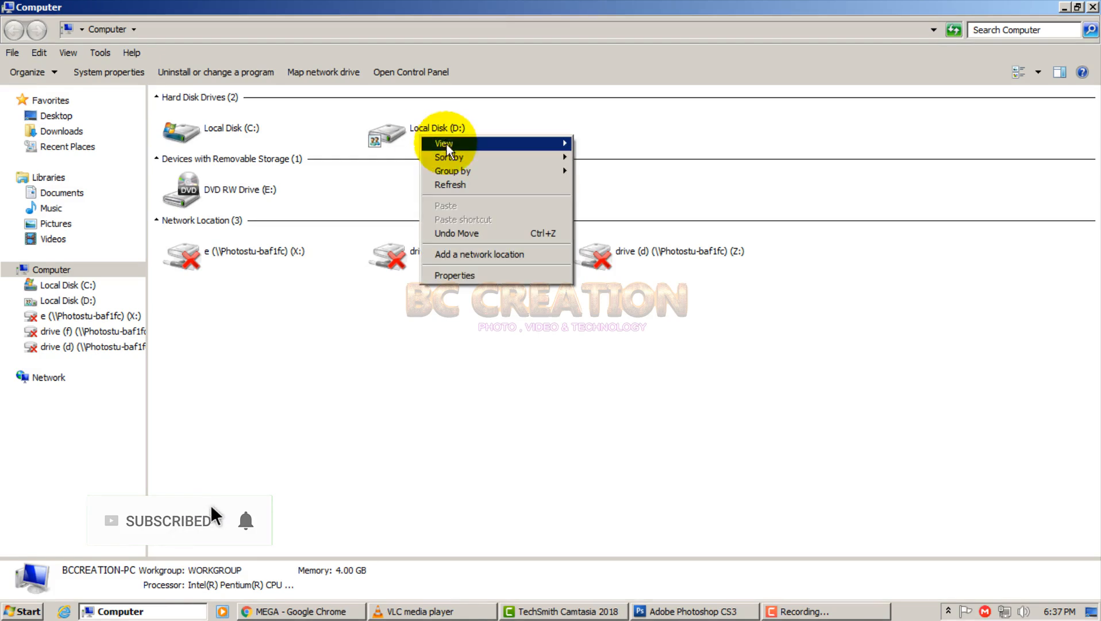
# Refresh the Computer view and open the ALBUM BG folder on Local Disk (D:)
pyautogui.click(451, 182)
pyautogui.click(412, 127)
pyautogui.rightClick(412, 128)
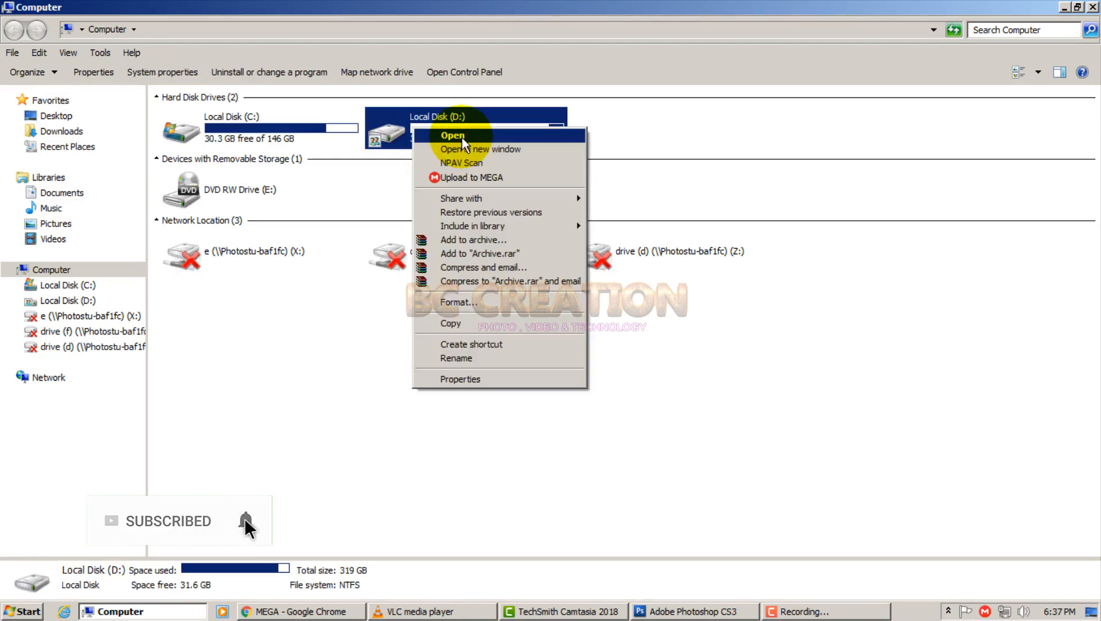
pyautogui.click(462, 138)
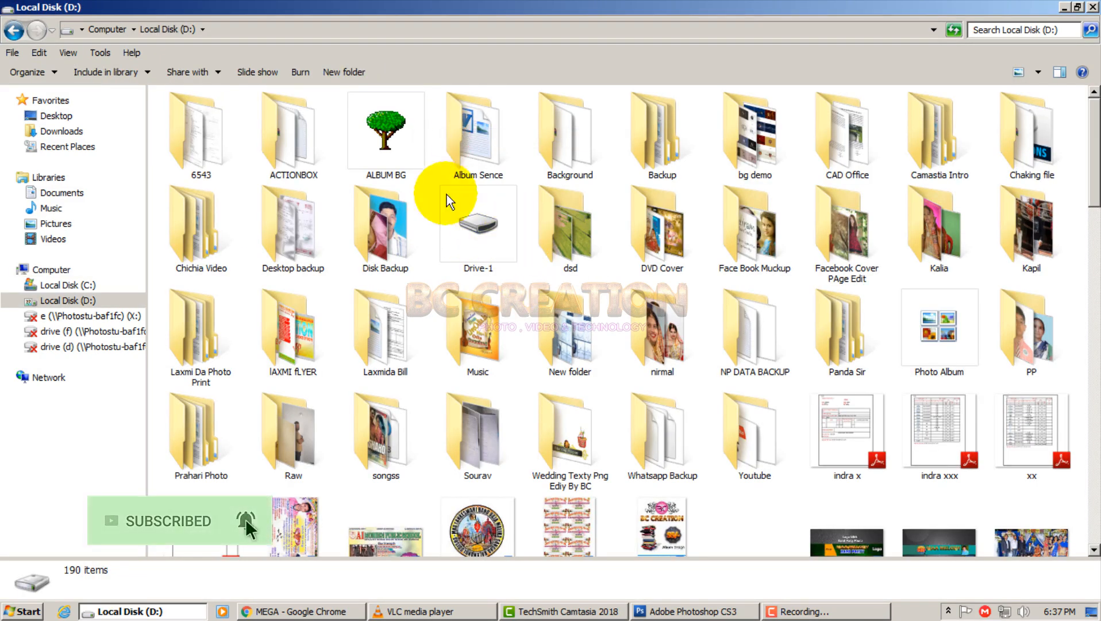
pyautogui.rightClick(392, 144)
pyautogui.click(414, 152)
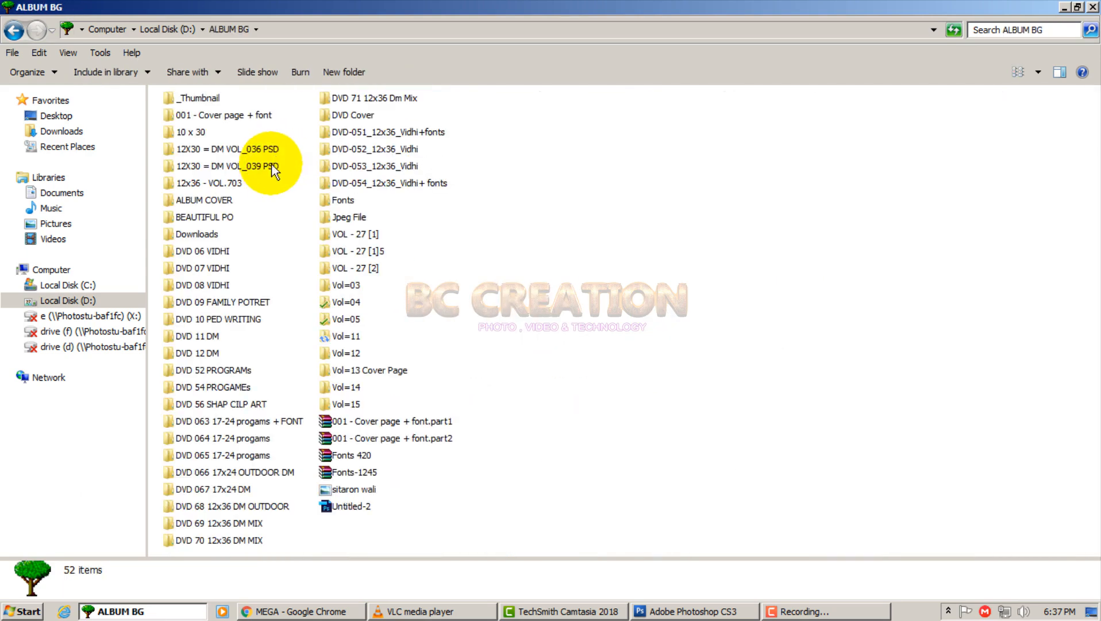
# Open the 001 - Cover page + font folder and show its files as extra large icons
pyautogui.click(220, 118)
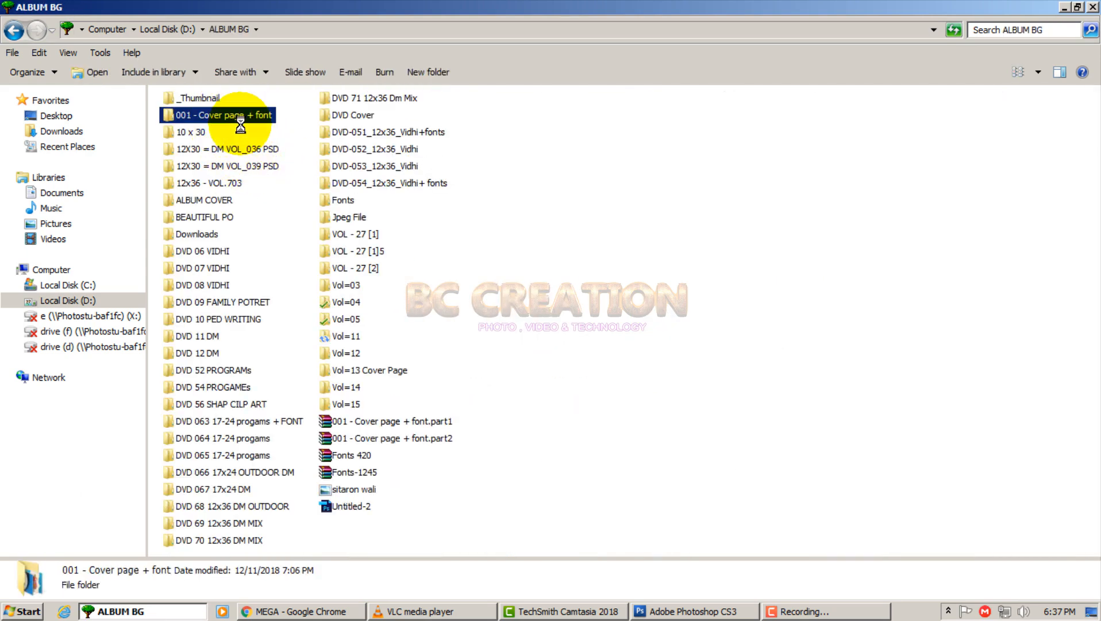
pyautogui.rightClick(241, 124)
pyautogui.click(241, 125)
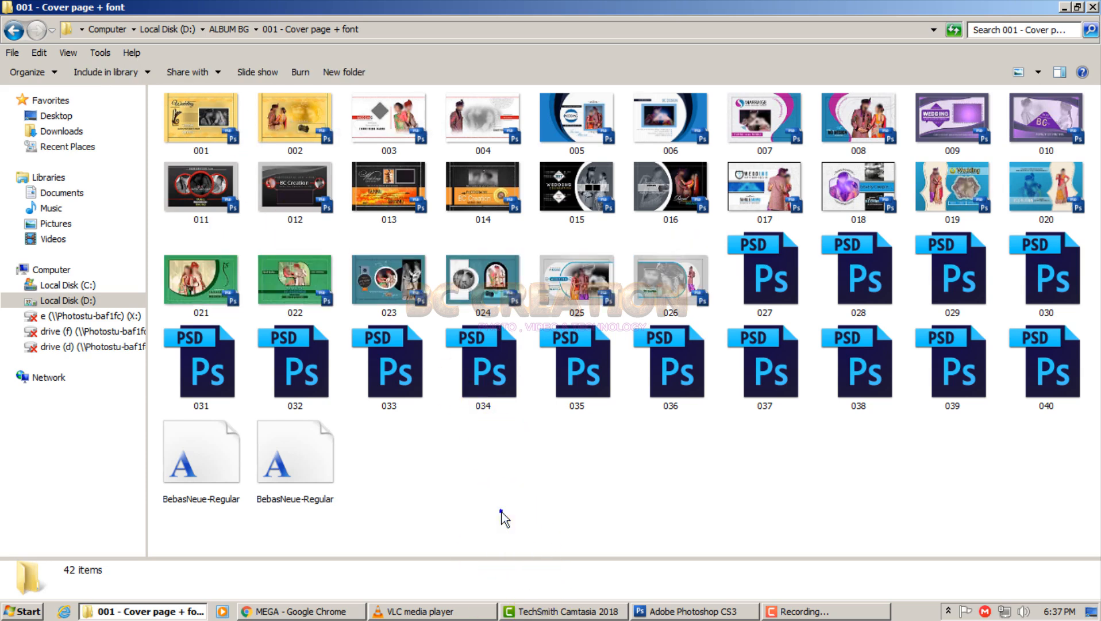
pyautogui.rightClick(503, 321)
pyautogui.moveTo(549, 331)
pyautogui.click(705, 328)
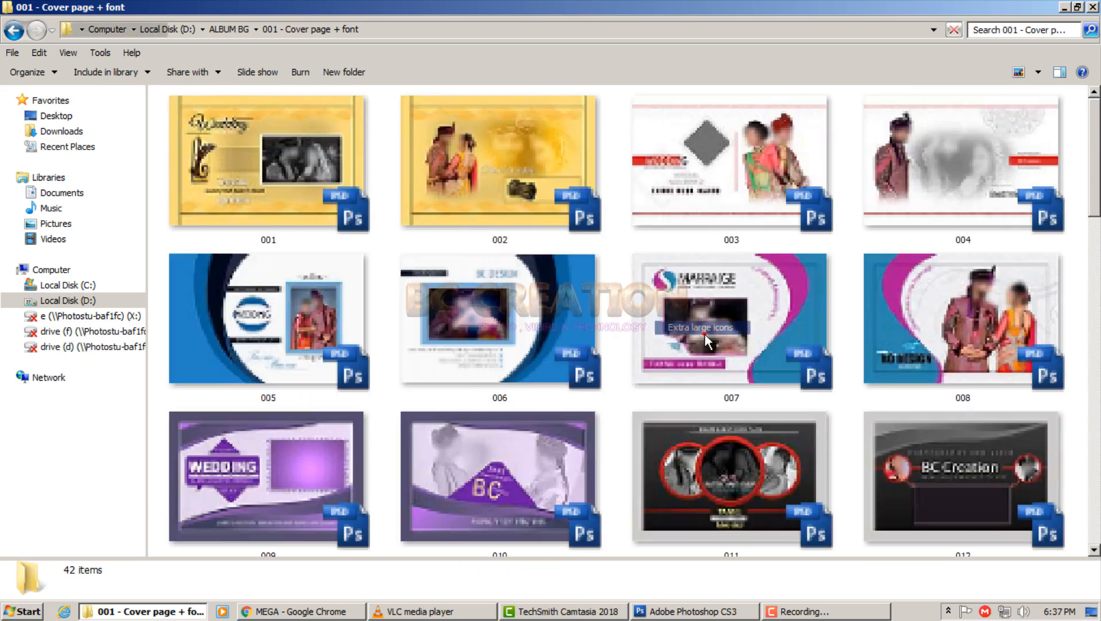
pyautogui.click(811, 612)
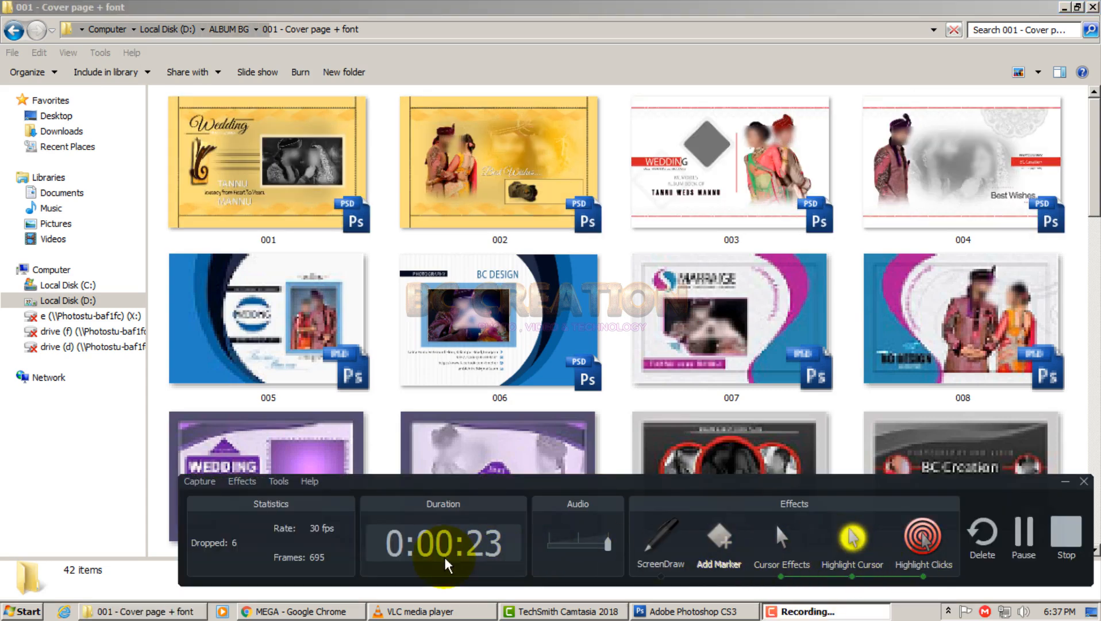
pyautogui.click(1038, 543)
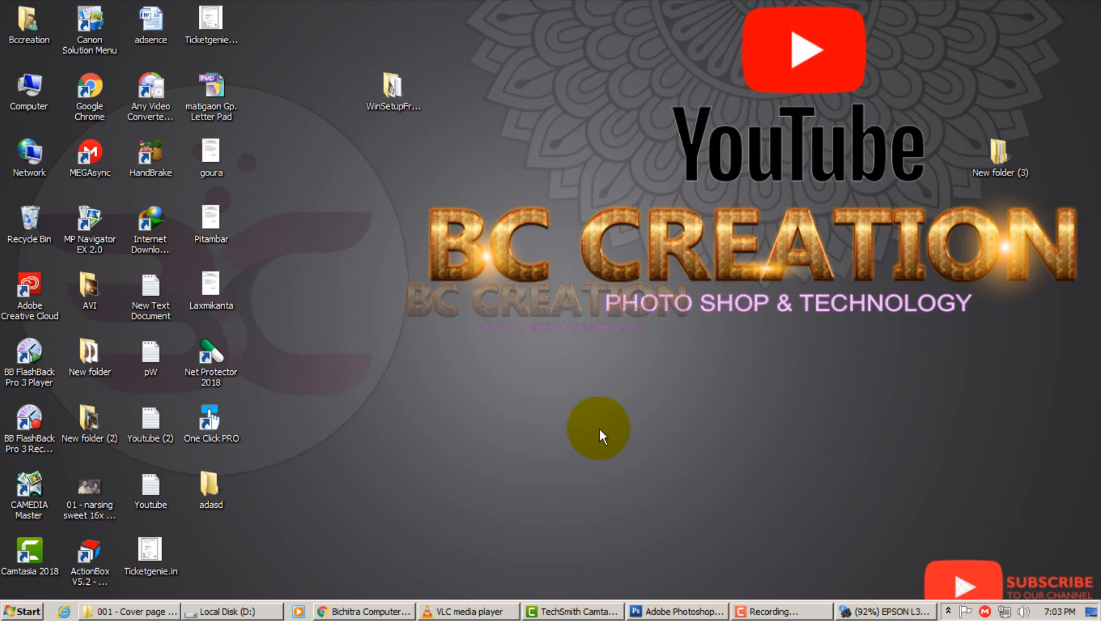
pyautogui.rightClick(599, 436)
pyautogui.click(653, 263)
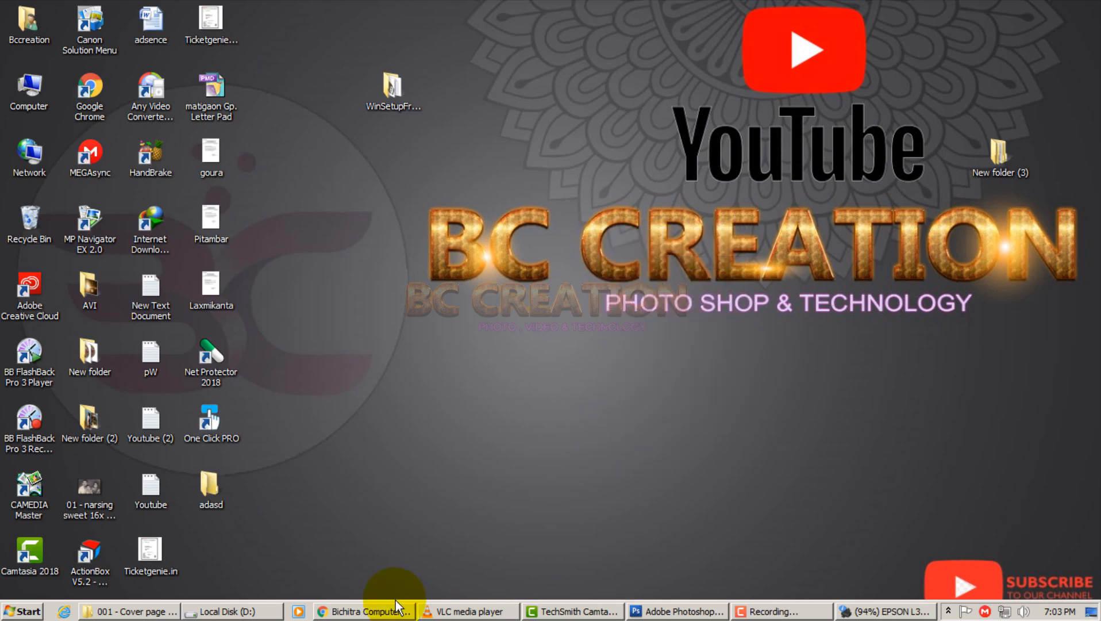
# Open the cover design 016 from the 001 - Cover page + font folder in Photoshop, accepting the missing fonts warning
pyautogui.click(152, 612)
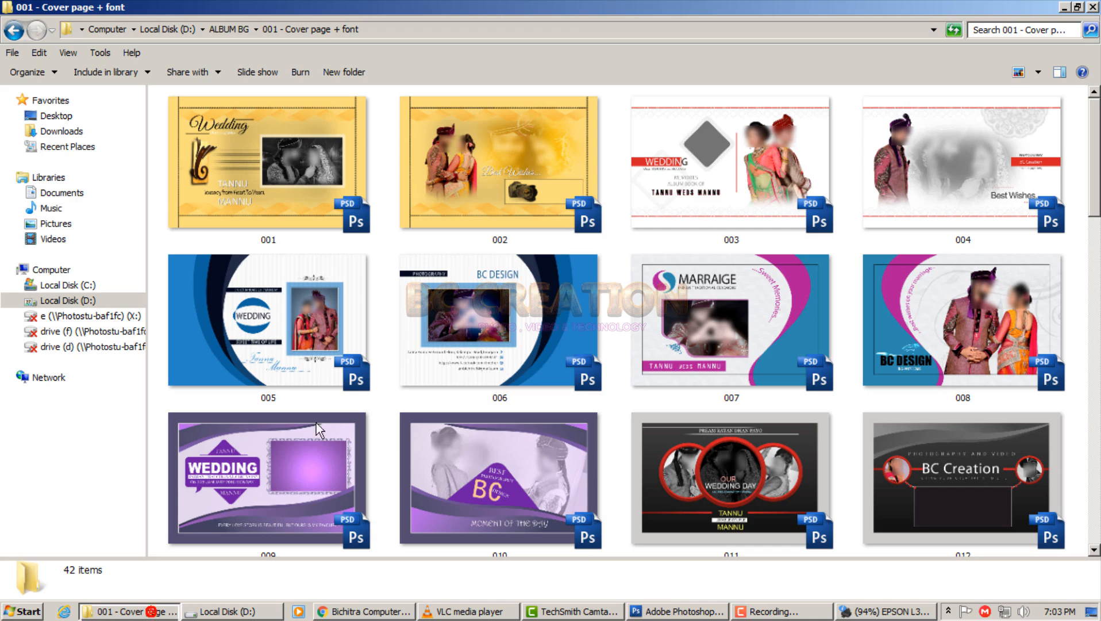
pyautogui.click(526, 164)
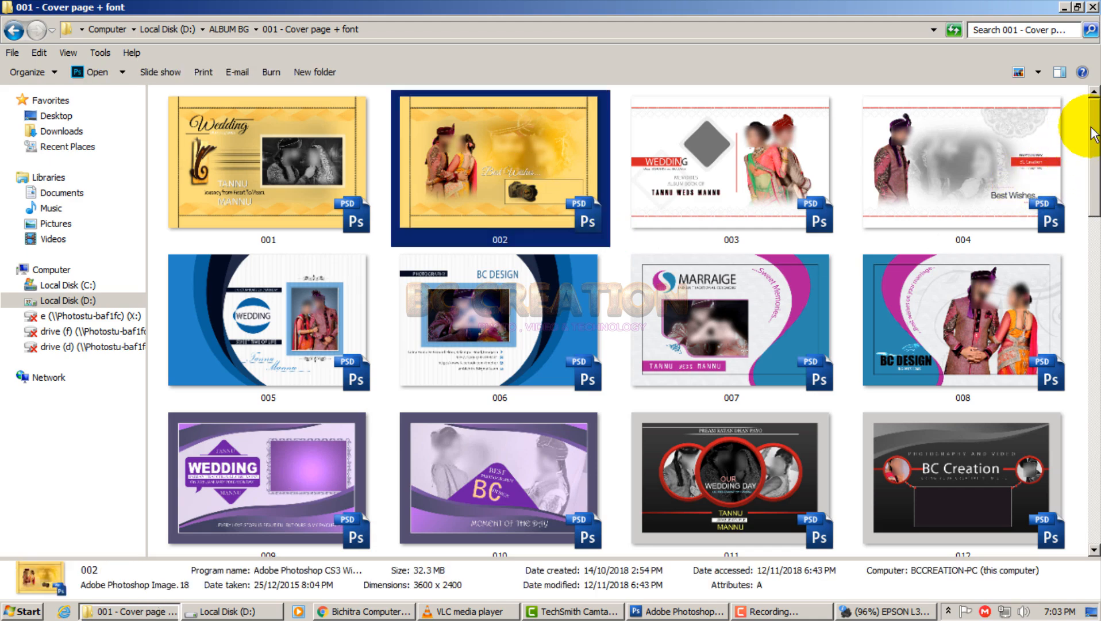
pyautogui.moveTo(1092, 134); pyautogui.dragTo(1092, 195)
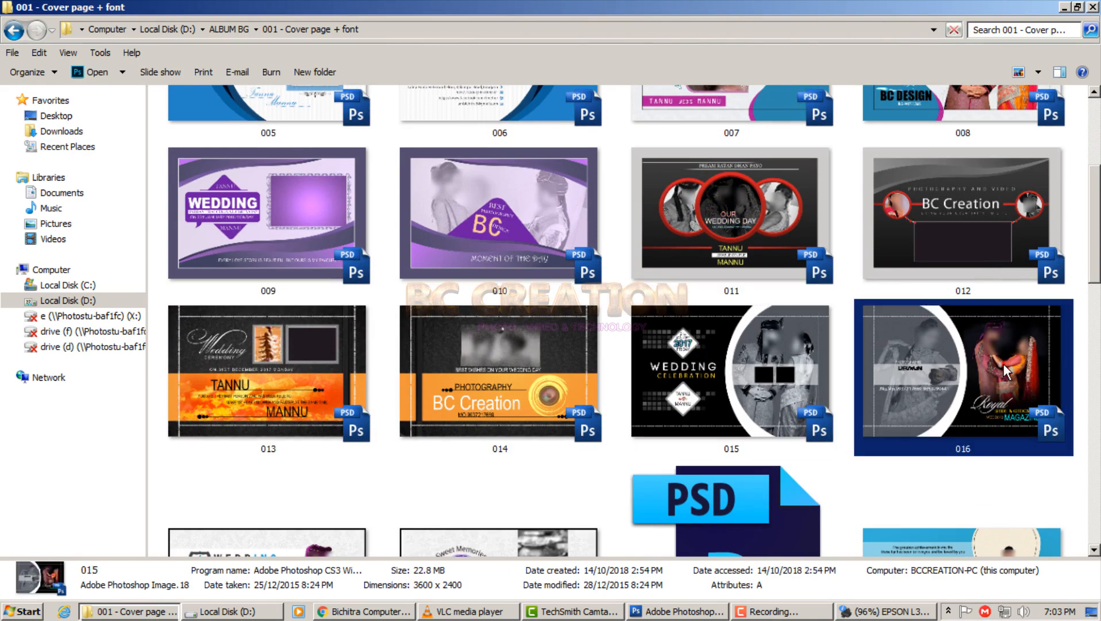
pyautogui.scroll(-2, 1003, 364)
pyautogui.rightClick(1003, 250)
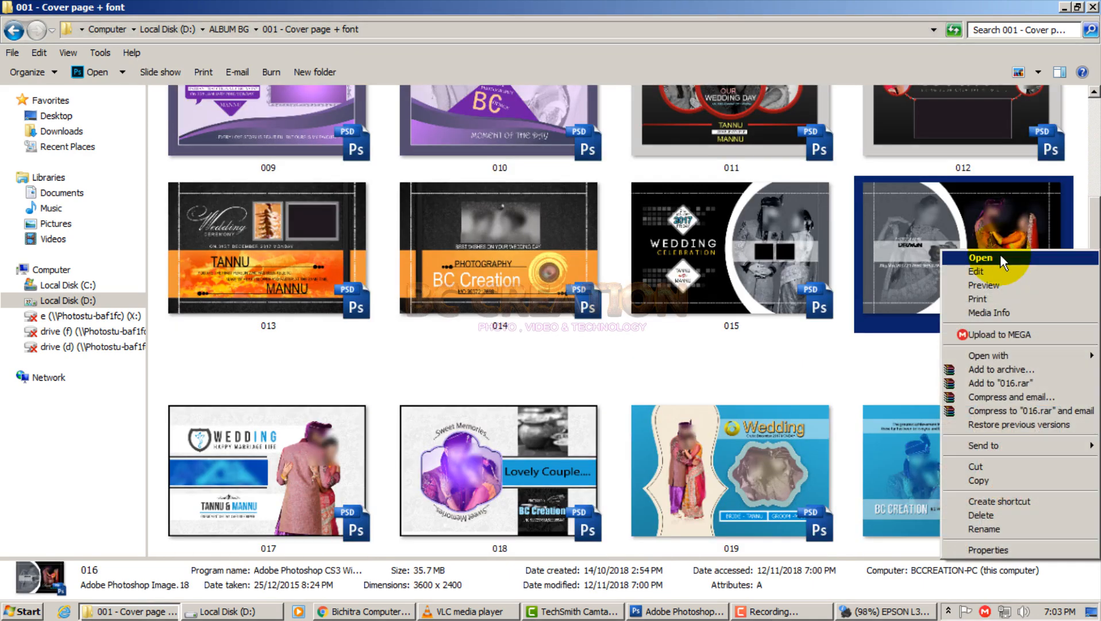
pyautogui.click(982, 257)
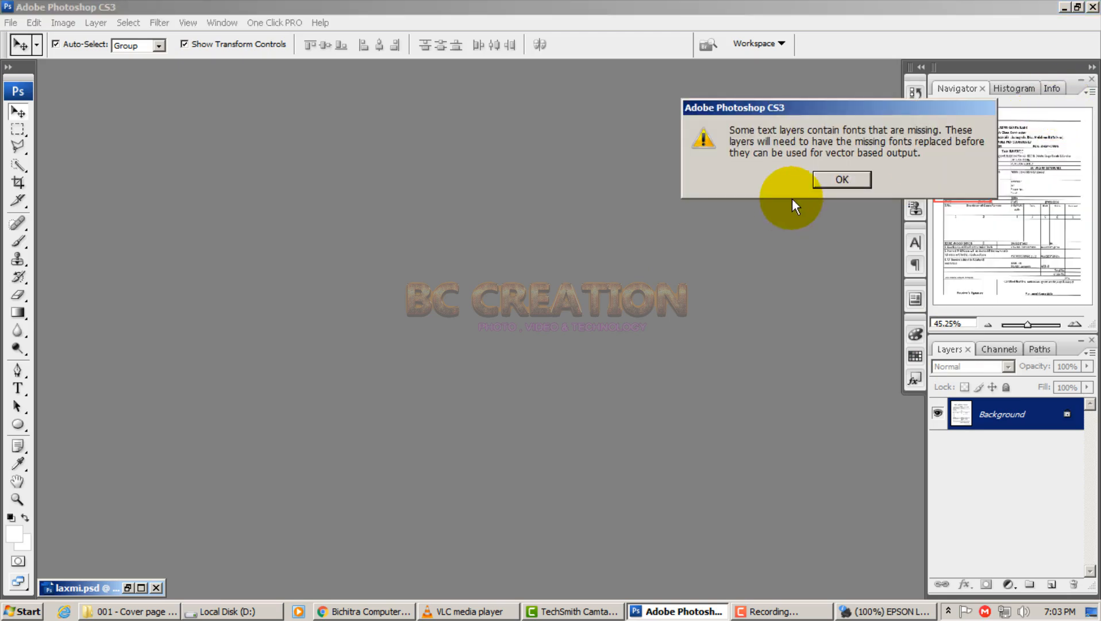
pyautogui.click(833, 181)
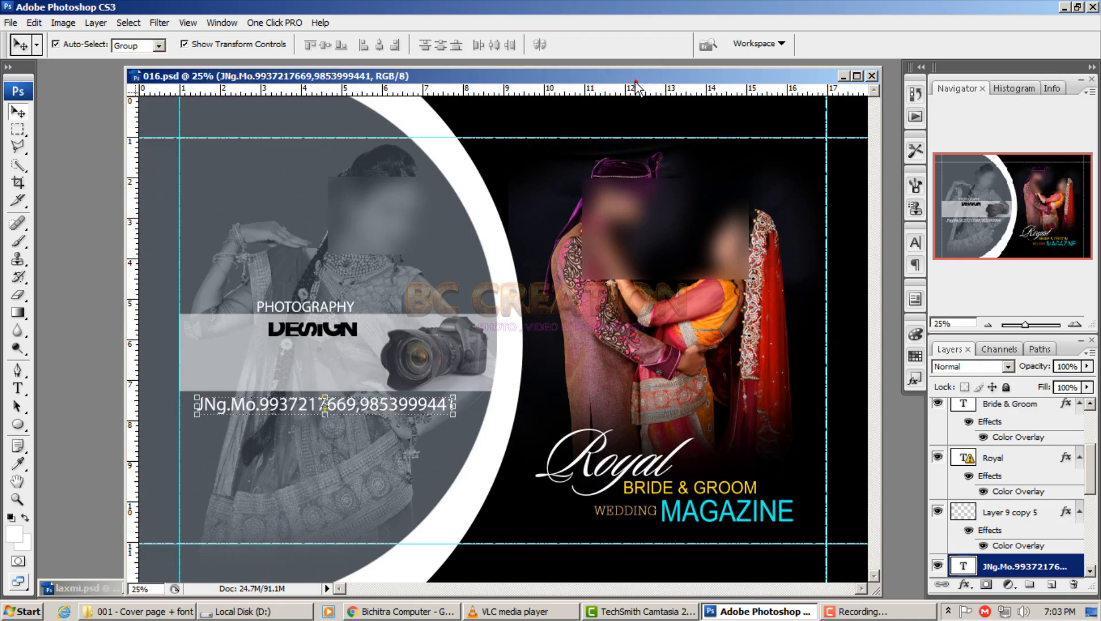
pyautogui.moveTo(636, 81); pyautogui.dragTo(587, 75)
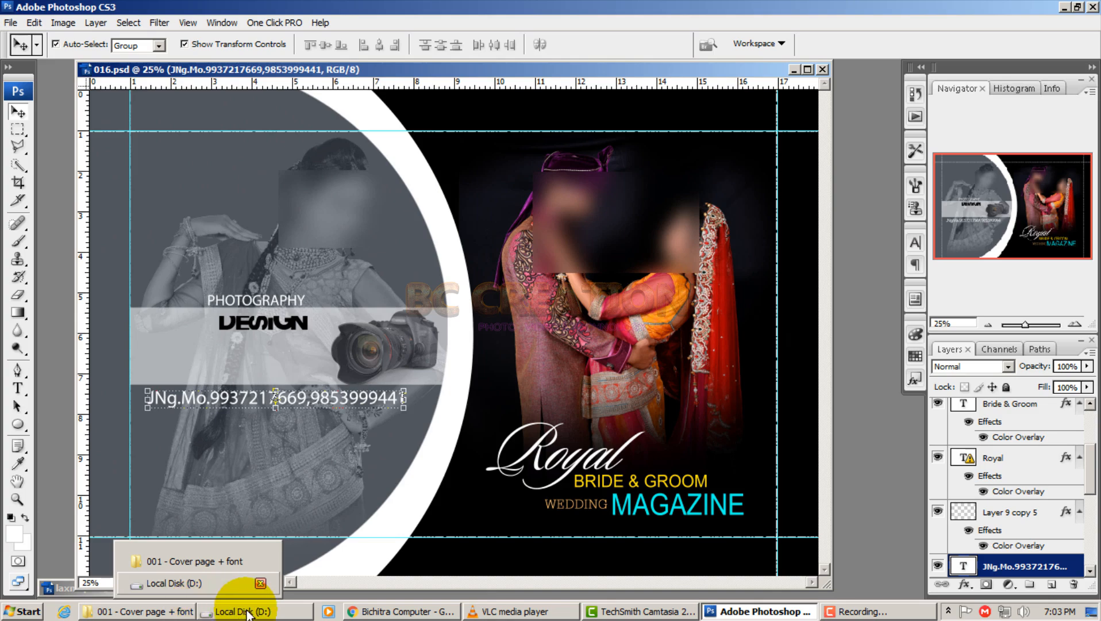
# Open the 002 photo folder inside Disk Backup on Local Disk (D:)
pyautogui.click(247, 582)
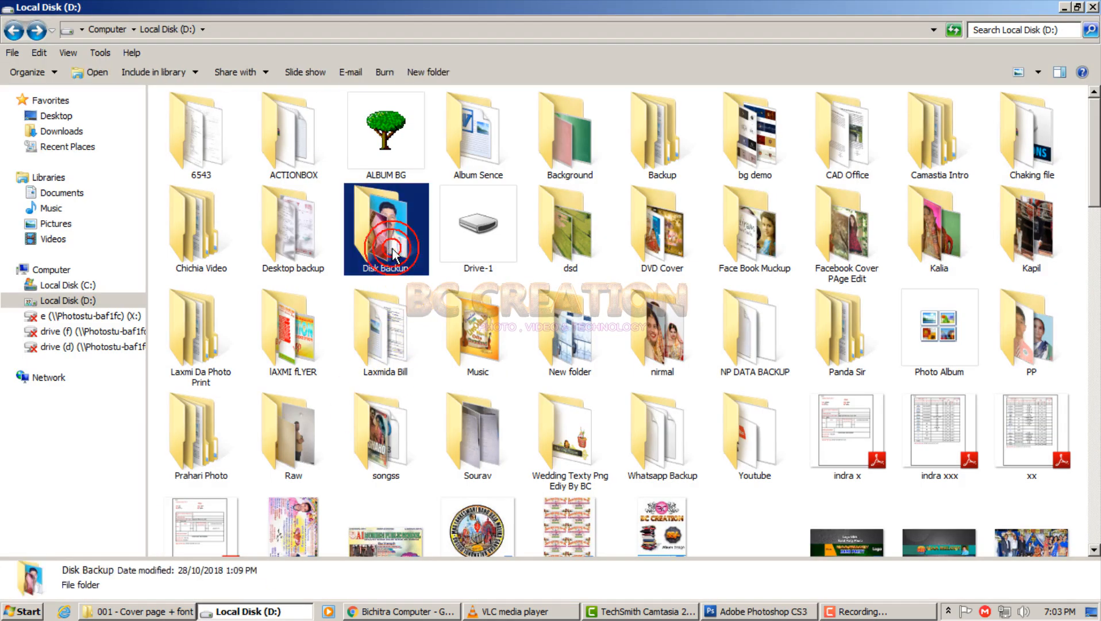
pyautogui.doubleClick(392, 247)
pyautogui.doubleClick(235, 144)
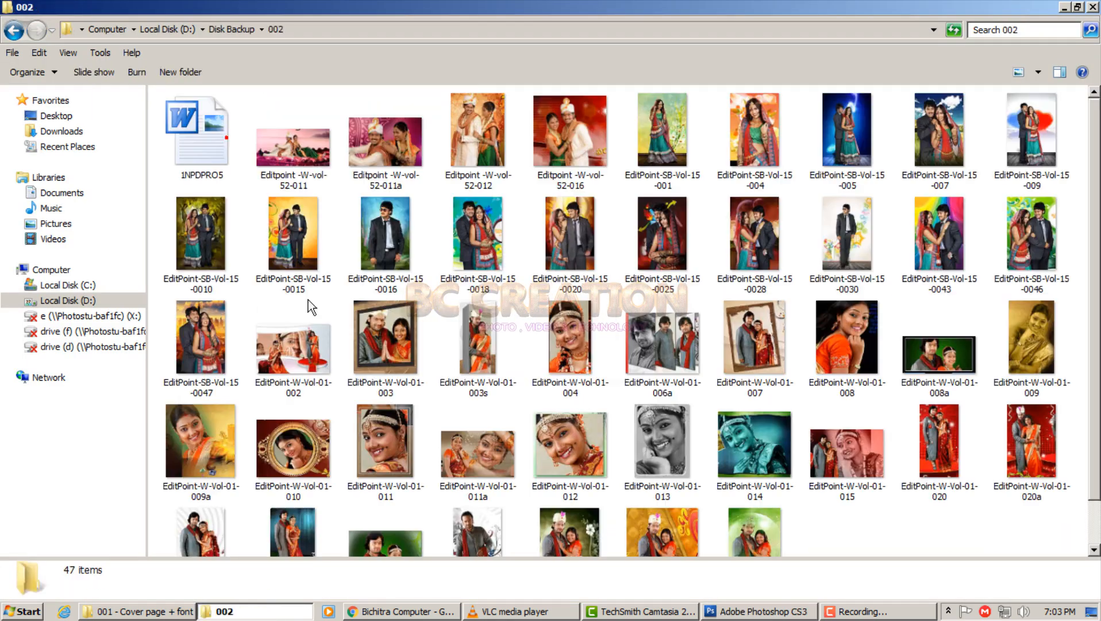
pyautogui.click(282, 613)
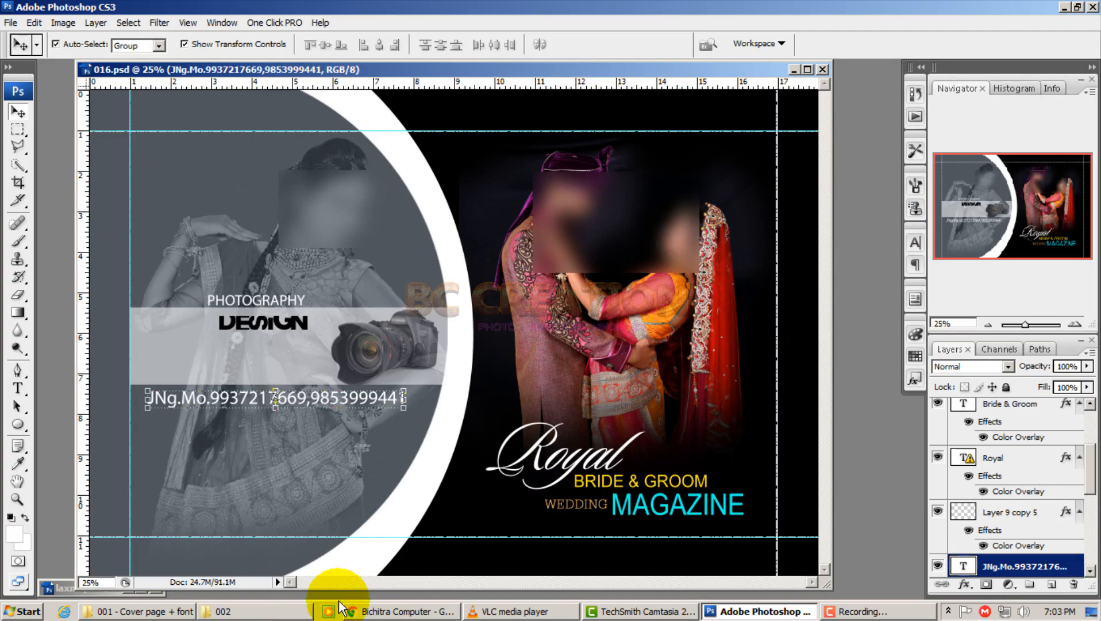
pyautogui.click(261, 611)
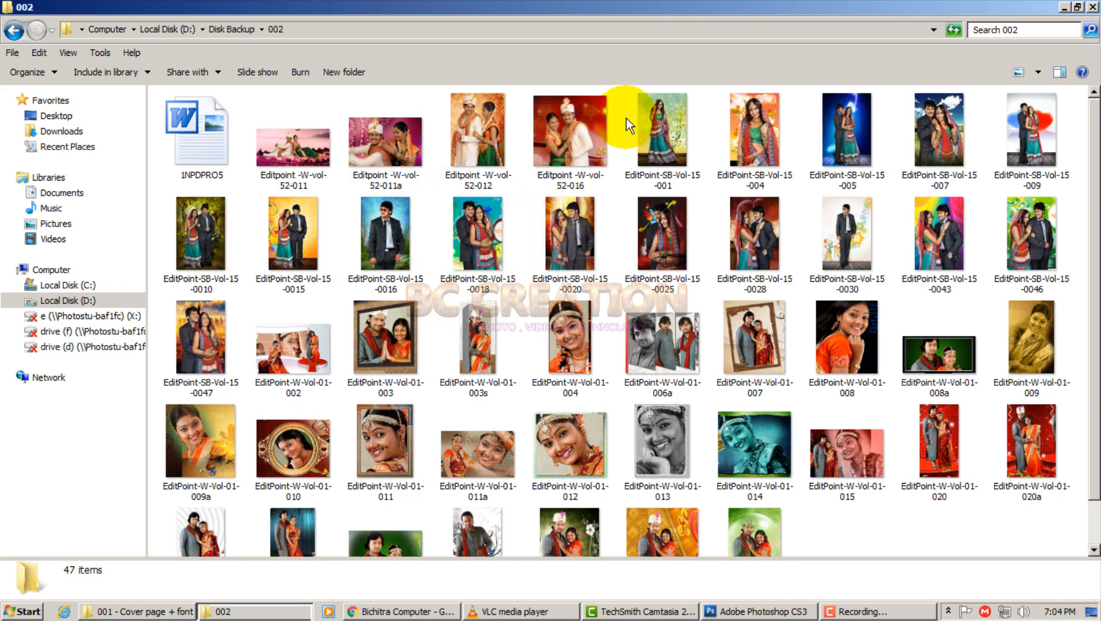
# Choose the couple photo EditPoint-W-Vol-20-021 and open it in Photoshop with unchanged Camera Raw settings
pyautogui.click(497, 127)
pyautogui.click(902, 129)
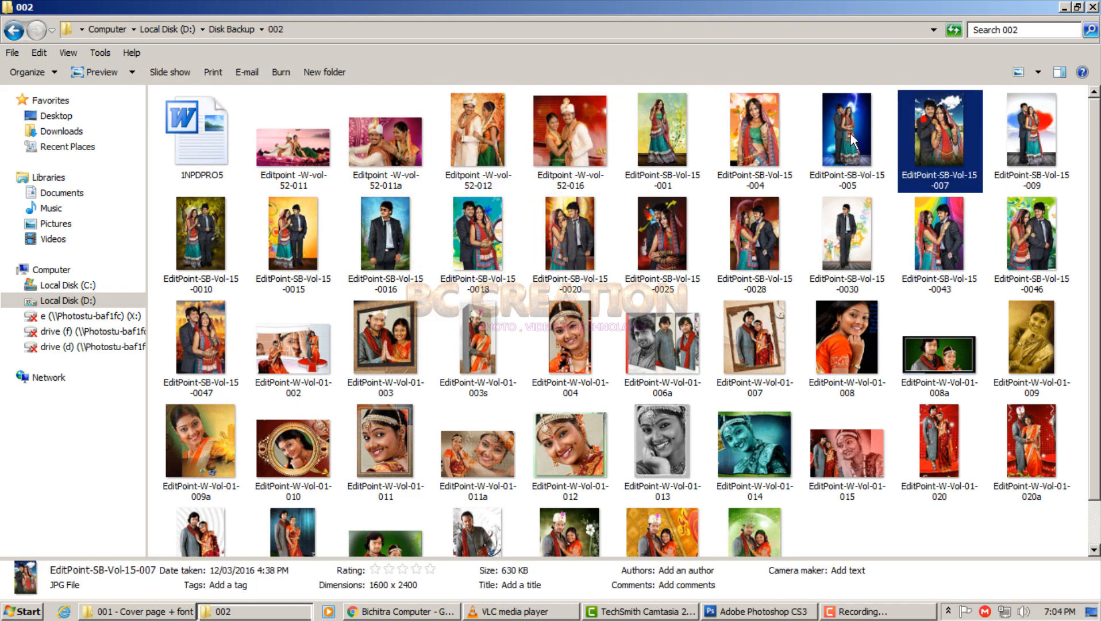
pyautogui.click(850, 133)
pyautogui.click(296, 293)
pyautogui.click(227, 447)
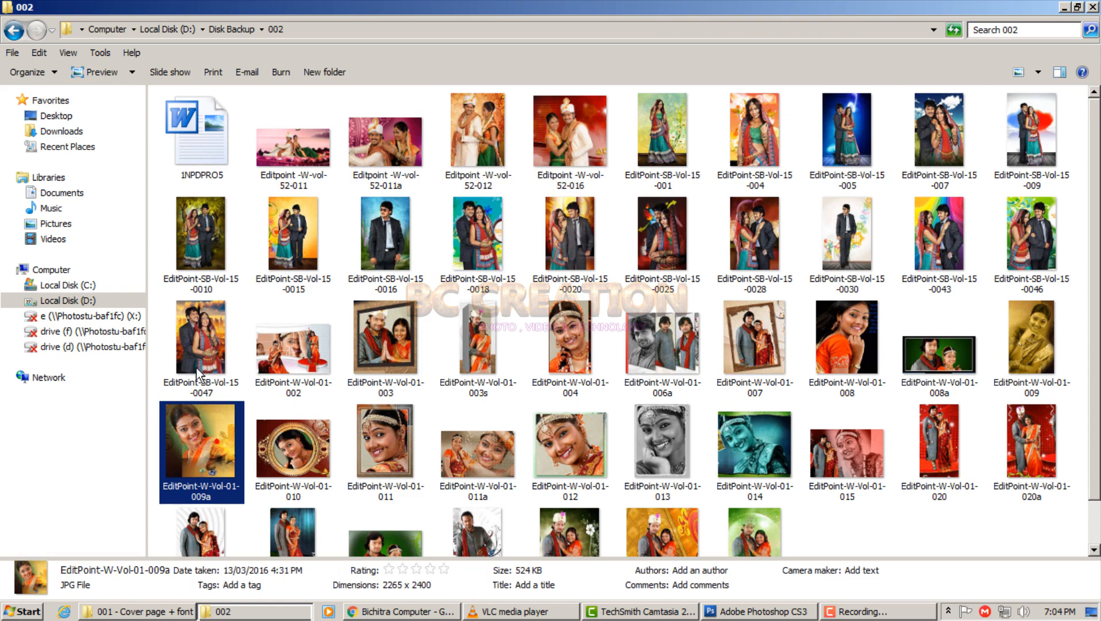
pyautogui.click(196, 363)
pyautogui.scroll(-3, 1096, 201)
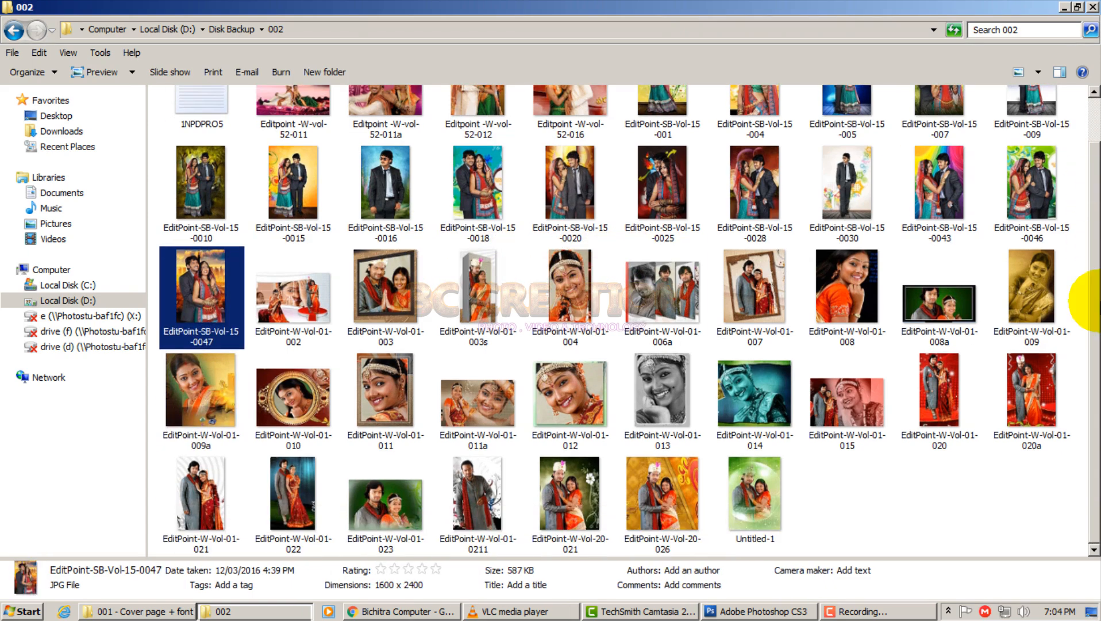
pyautogui.click(587, 504)
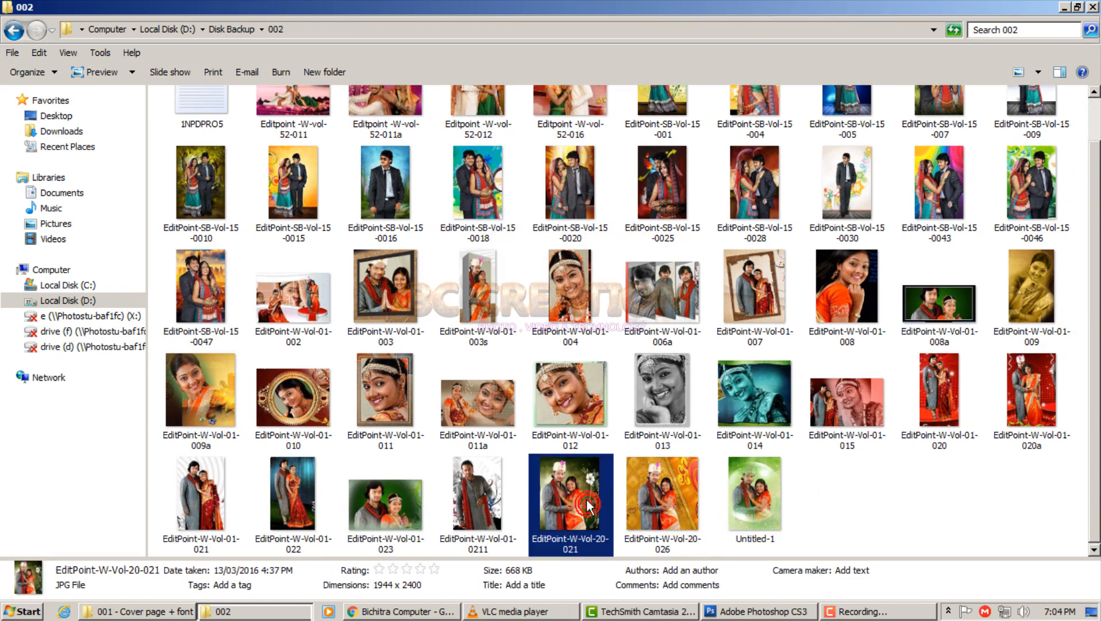
pyautogui.click(753, 612)
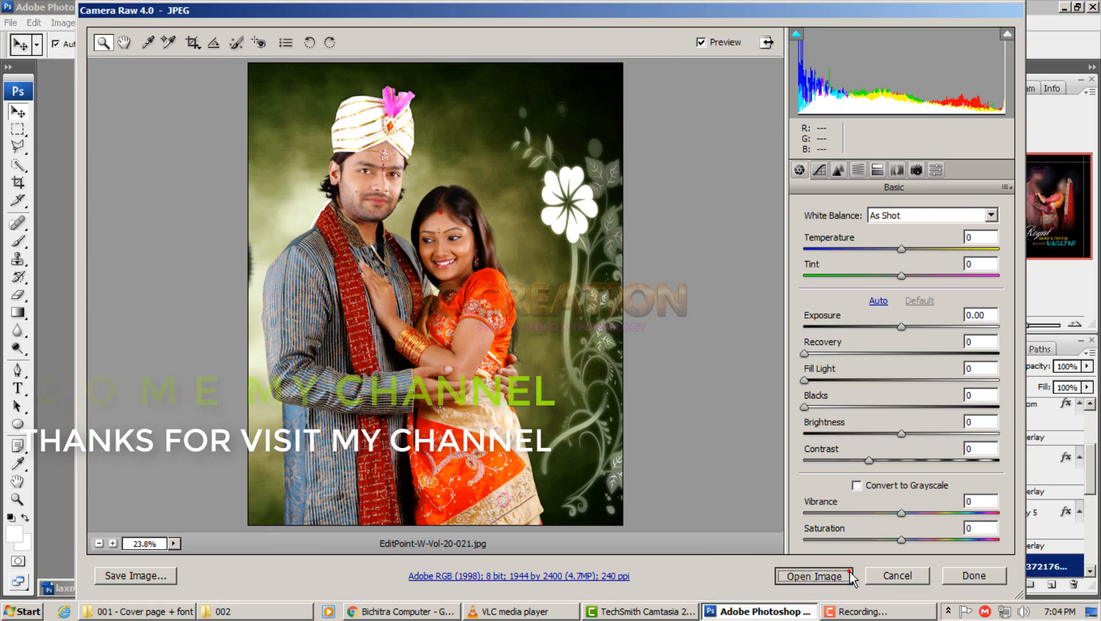
pyautogui.click(813, 575)
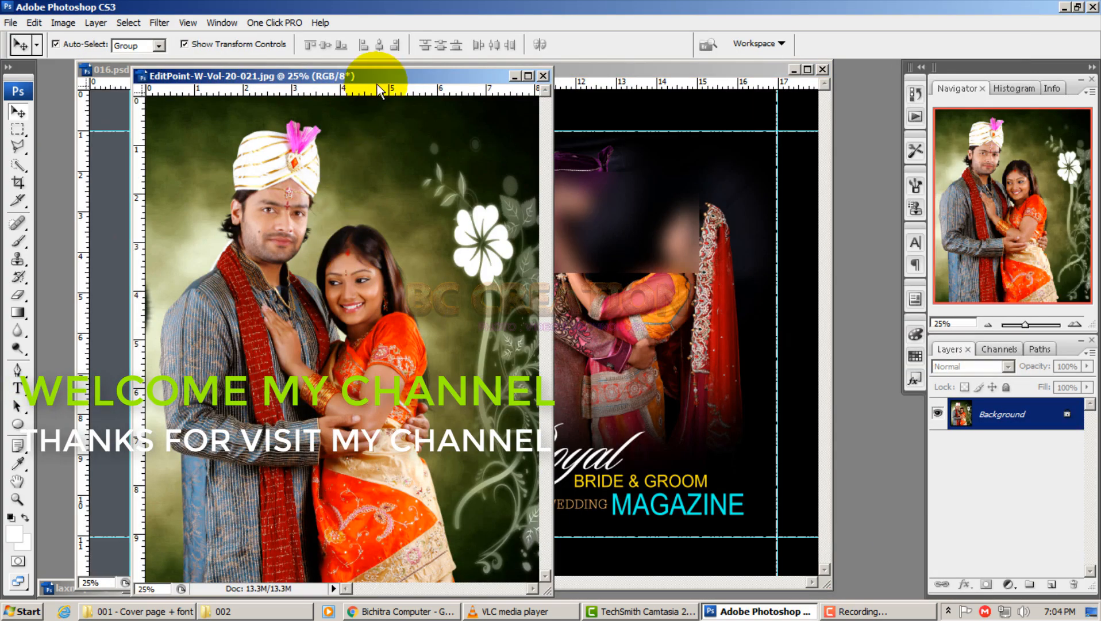
# Copy the couple photo into 016.psd, switch to full screen mode, and fit it over the right half at 91% scale
pyautogui.moveTo(377, 78); pyautogui.dragTo(269, 102)
pyautogui.moveTo(174, 247); pyautogui.dragTo(657, 271)
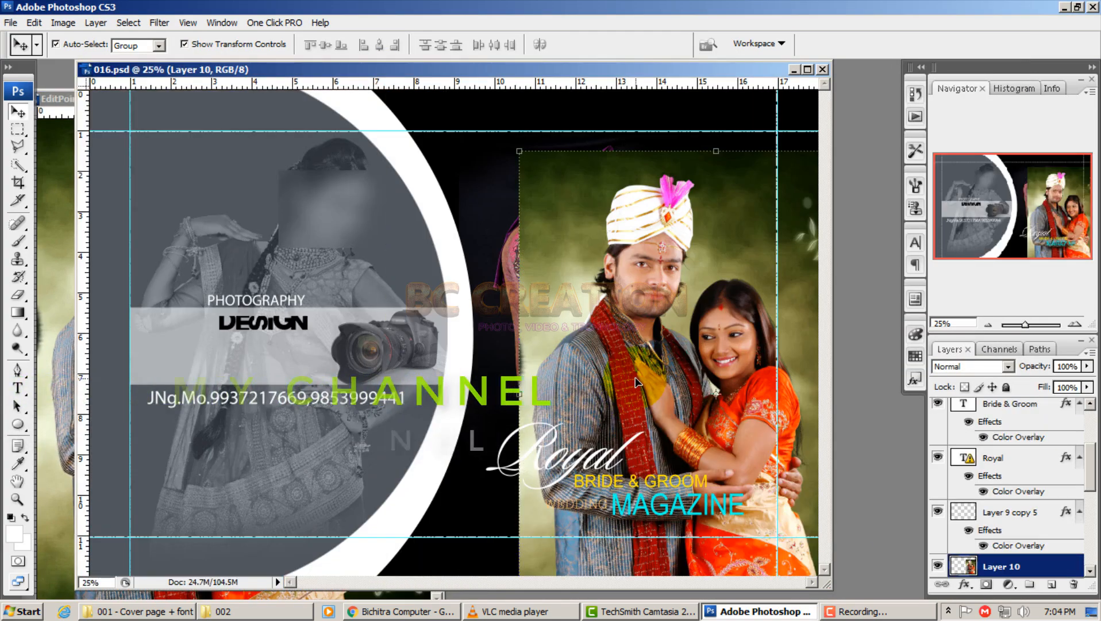
pyautogui.press('f')
pyautogui.press('f')
pyautogui.moveTo(747, 305); pyautogui.dragTo(511, 265)
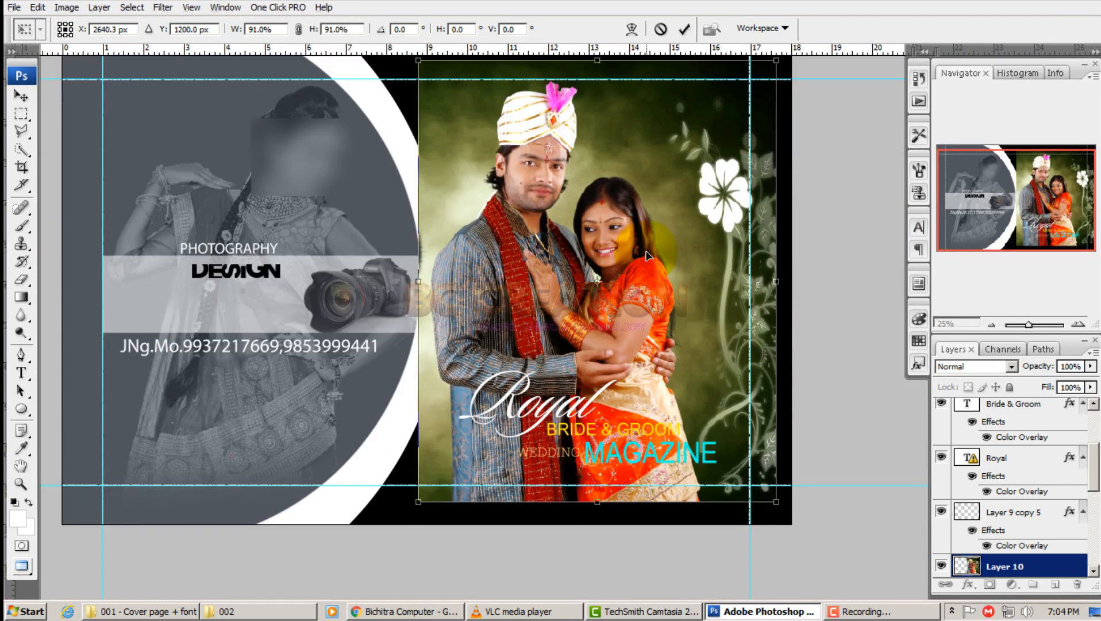
# Replace the old couple picture on Layer 6 with the new photo layer, clipped to Layer 1 beneath the BG layer
pyautogui.click(942, 300)
pyautogui.click(683, 276)
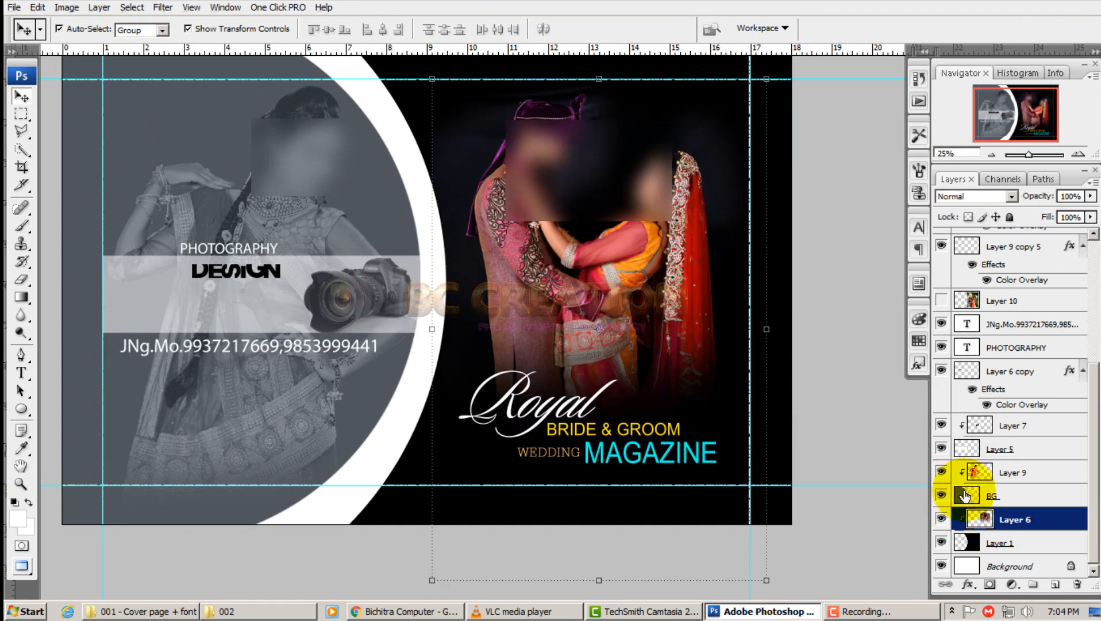
pyautogui.moveTo(1004, 300); pyautogui.dragTo(1003, 530)
pyautogui.click(1001, 495)
pyautogui.press('Delete')
pyautogui.click(941, 519)
# Set the new photo layer's blend mode to Linear Light and add a layer mask to it
pyautogui.click(1011, 196)
pyautogui.click(988, 216)
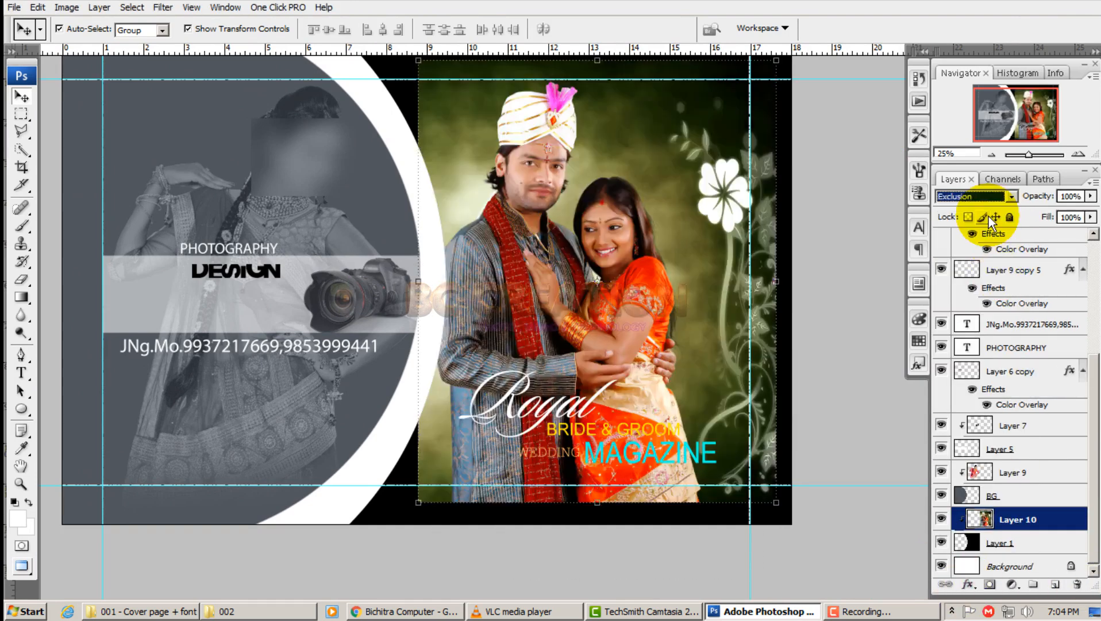
pyautogui.scroll(-15, 988, 216)
pyautogui.click(1003, 521)
pyautogui.click(990, 584)
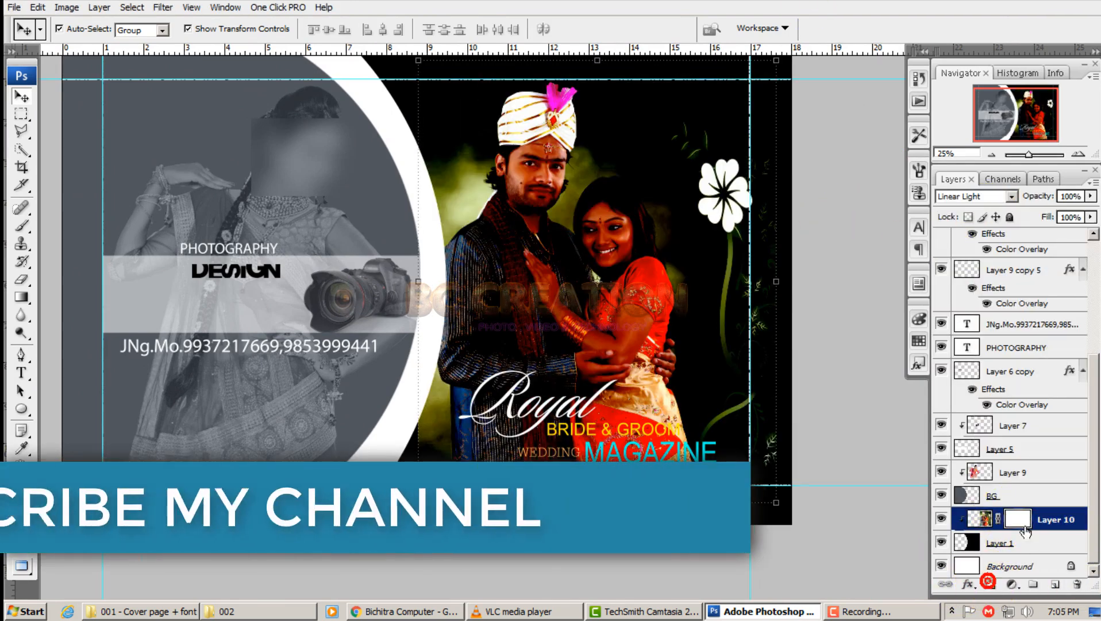
# Choose the Brush tool with a soft round 300 px tip at 0% hardness
pyautogui.click(21, 314)
pyautogui.rightClick(21, 226)
pyautogui.click(85, 226)
pyautogui.rightClick(608, 253)
pyautogui.click(762, 428)
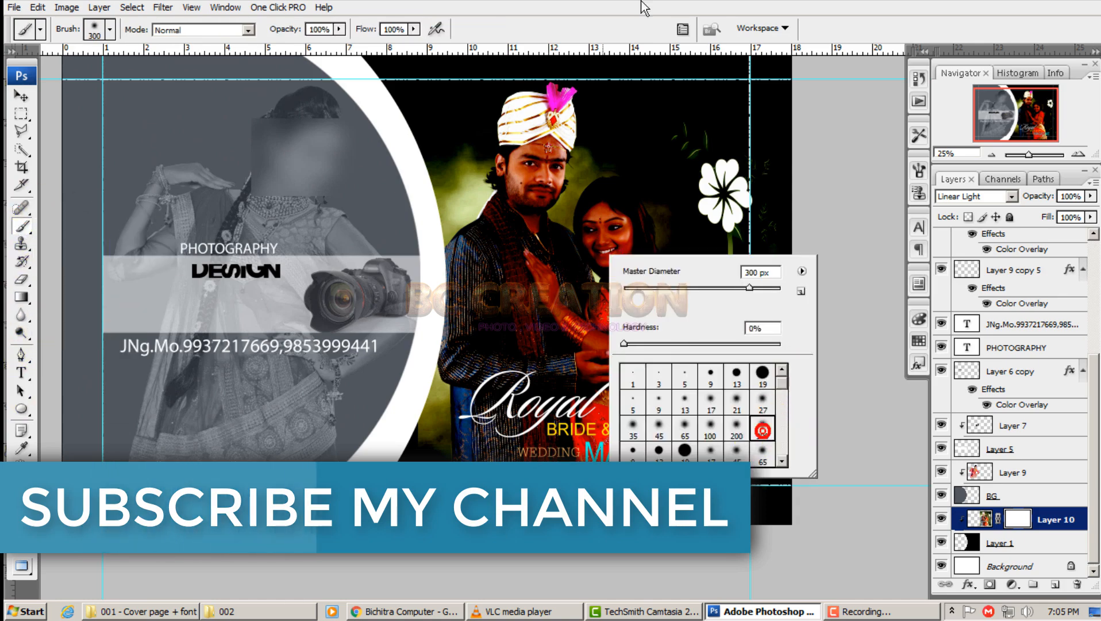
pyautogui.click(643, 7)
# Paint black on the layer mask at 77% opacity to fade the couple photo's lower part behind the title text
pyautogui.scroll(7, 557, 393)
pyautogui.scroll(-5, 557, 393)
pyautogui.moveTo(322, 368); pyautogui.dragTo(477, 370)
pyautogui.moveTo(779, 345); pyautogui.dragTo(524, 369)
pyautogui.moveTo(700, 321); pyautogui.dragTo(574, 396)
pyautogui.moveTo(727, 396); pyautogui.dragTo(569, 397)
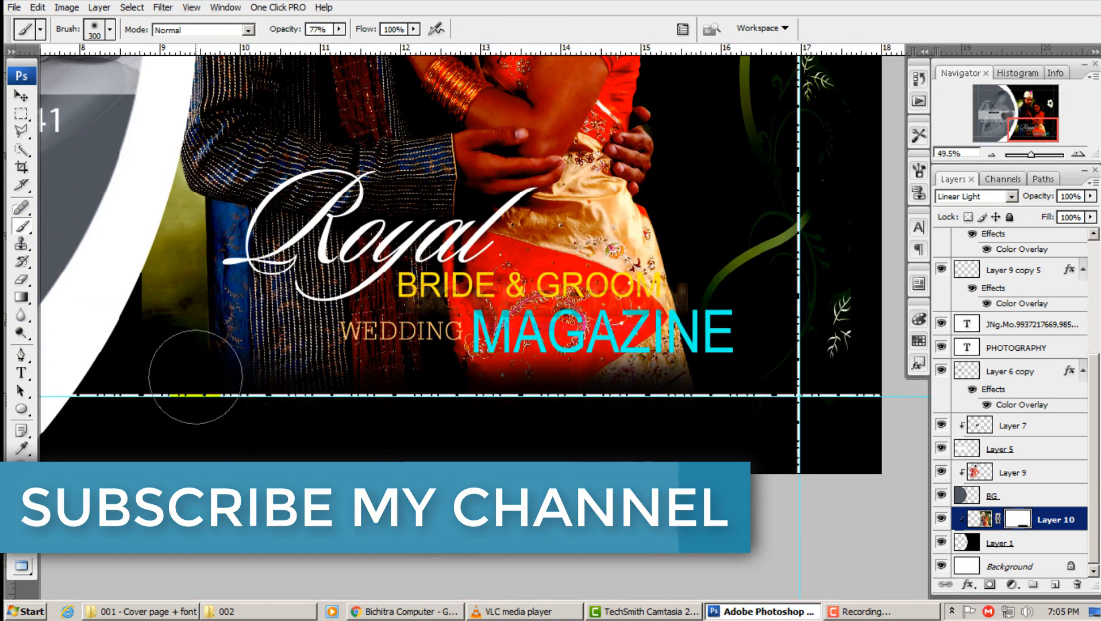
pyautogui.moveTo(192, 376); pyautogui.dragTo(220, 311)
pyautogui.moveTo(569, 362)
pyautogui.mouseDown()
pyautogui.moveTo(652, 290)
pyautogui.moveTo(489, 316)
pyautogui.mouseUp()
pyautogui.moveTo(513, 302); pyautogui.dragTo(557, 392)
pyautogui.moveTo(206, 299); pyautogui.dragTo(206, 361)
pyautogui.moveTo(597, 358); pyautogui.dragTo(671, 354)
# Paint black on the layer mask to fade the couple photo's bottom and the background around the couple into black
pyautogui.moveTo(660, 401); pyautogui.dragTo(681, 452)
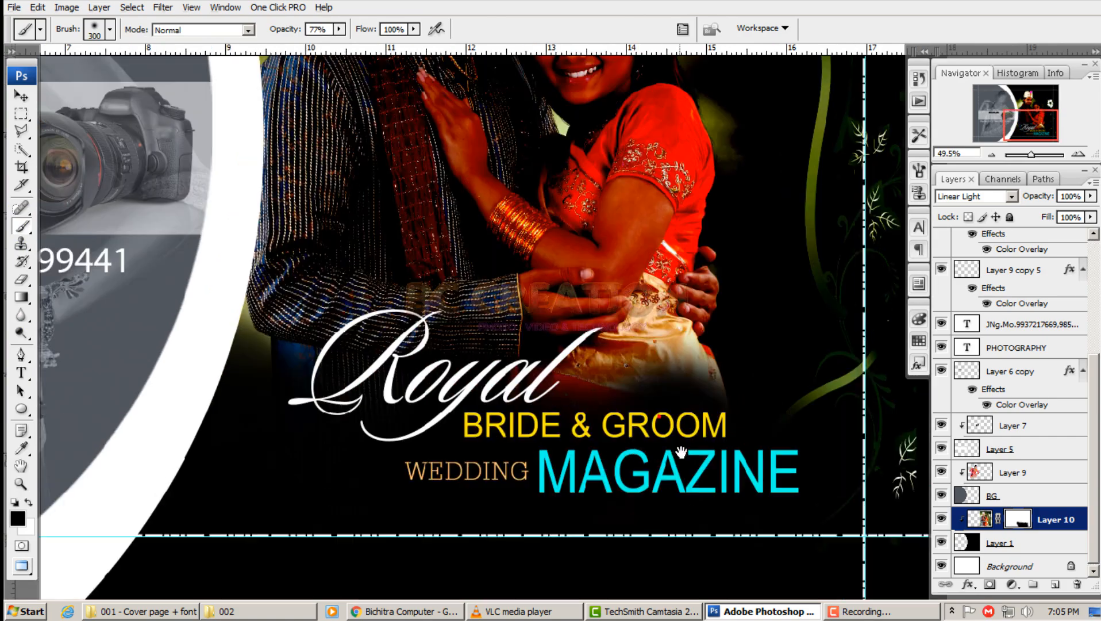
pyautogui.moveTo(569, 402)
pyautogui.mouseDown()
pyautogui.moveTo(749, 381)
pyautogui.moveTo(505, 316)
pyautogui.mouseUp()
pyautogui.moveTo(402, 190); pyautogui.dragTo(500, 464)
pyautogui.moveTo(297, 232)
pyautogui.mouseDown()
pyautogui.moveTo(271, 331)
pyautogui.moveTo(368, 322)
pyautogui.mouseUp()
pyautogui.moveTo(774, 135); pyautogui.dragTo(885, 350)
pyautogui.moveTo(834, 374); pyautogui.dragTo(723, 290)
pyautogui.moveTo(758, 345); pyautogui.dragTo(589, 259)
pyautogui.moveTo(603, 115); pyautogui.dragTo(589, 184)
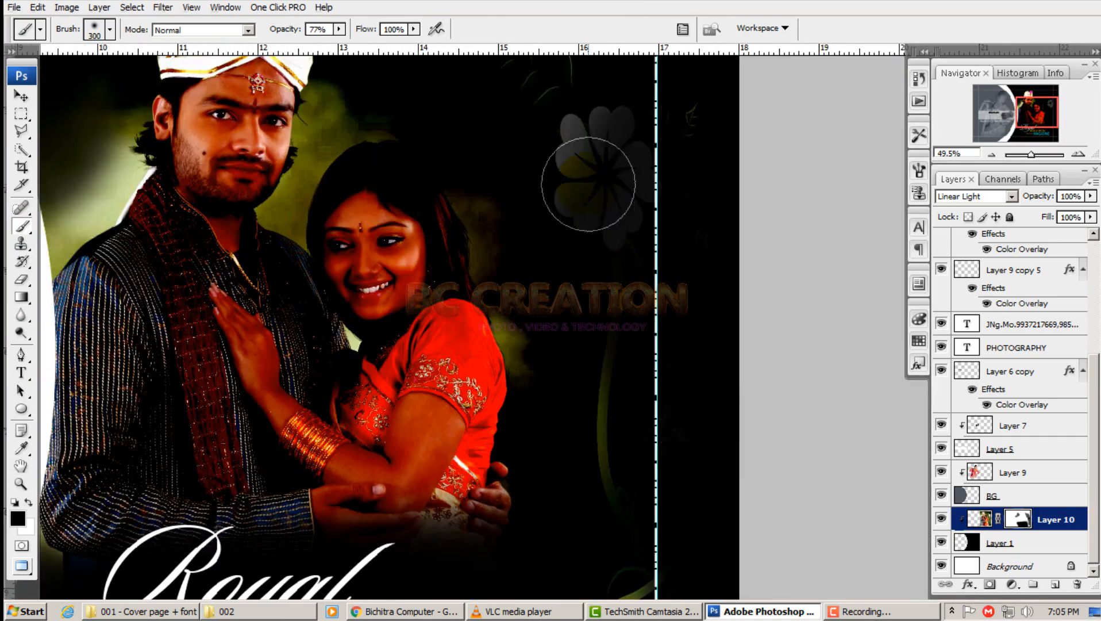
pyautogui.moveTo(596, 239); pyautogui.dragTo(630, 282)
pyautogui.moveTo(686, 320); pyautogui.dragTo(717, 161)
pyautogui.moveTo(676, 439); pyautogui.dragTo(598, 505)
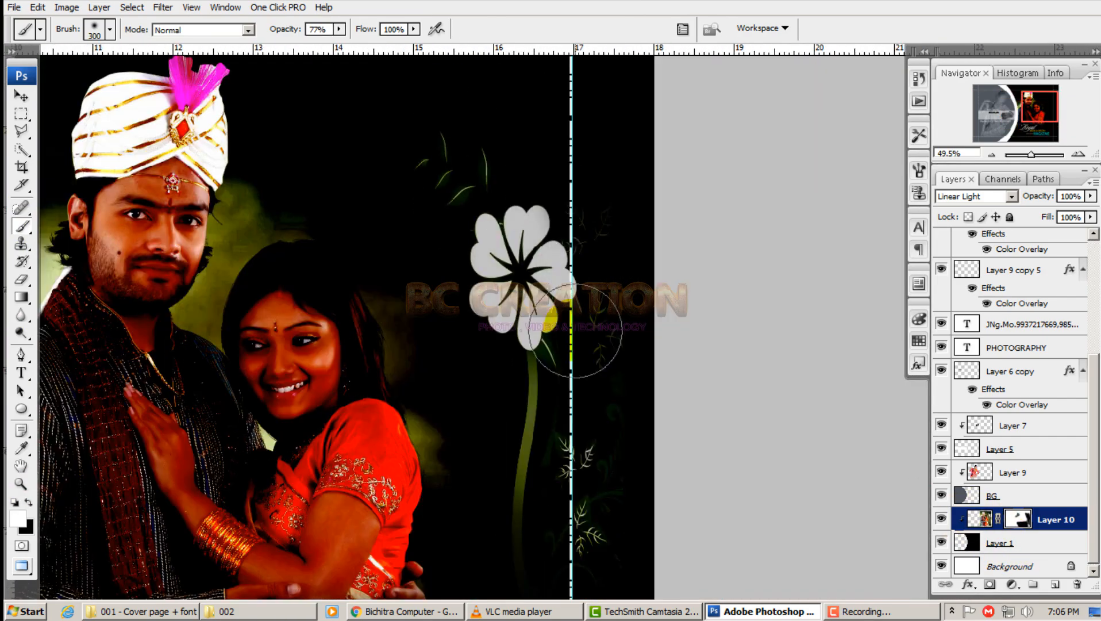
# Set Layer 10's blend mode to Normal and the brush opacity to 100% with black as the foreground colour
pyautogui.click(975, 196)
pyautogui.click(971, 206)
pyautogui.press('x')
pyautogui.moveTo(607, 473)
pyautogui.mouseDown()
pyautogui.moveTo(570, 300)
pyautogui.moveTo(568, 500)
pyautogui.mouseUp()
pyautogui.moveTo(286, 30); pyautogui.dragTo(448, 29)
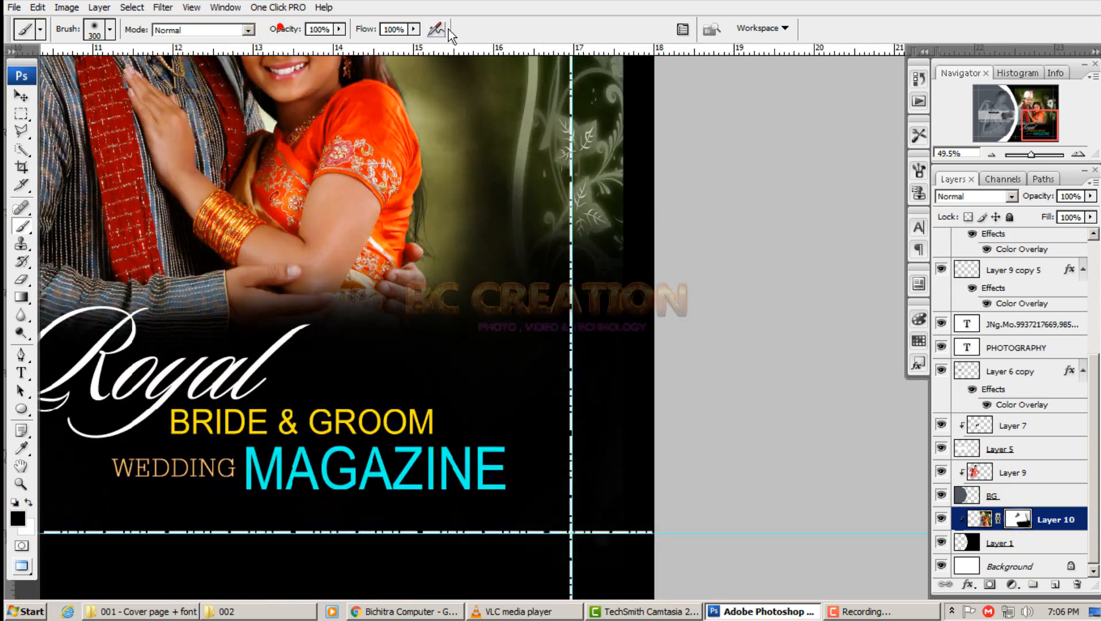
# Paint black on the mask at 100% opacity to hide the photo's background beside and below the couple
pyautogui.moveTo(587, 126); pyautogui.dragTo(591, 495)
pyautogui.moveTo(595, 497); pyautogui.dragTo(526, 89)
pyautogui.moveTo(403, 143); pyautogui.dragTo(583, 242)
pyautogui.moveTo(660, 169); pyautogui.dragTo(10, 169)
pyautogui.moveTo(166, 374); pyautogui.dragTo(104, 275)
pyautogui.moveTo(230, 227); pyautogui.dragTo(650, 414)
pyautogui.moveTo(632, 494); pyautogui.dragTo(643, 95)
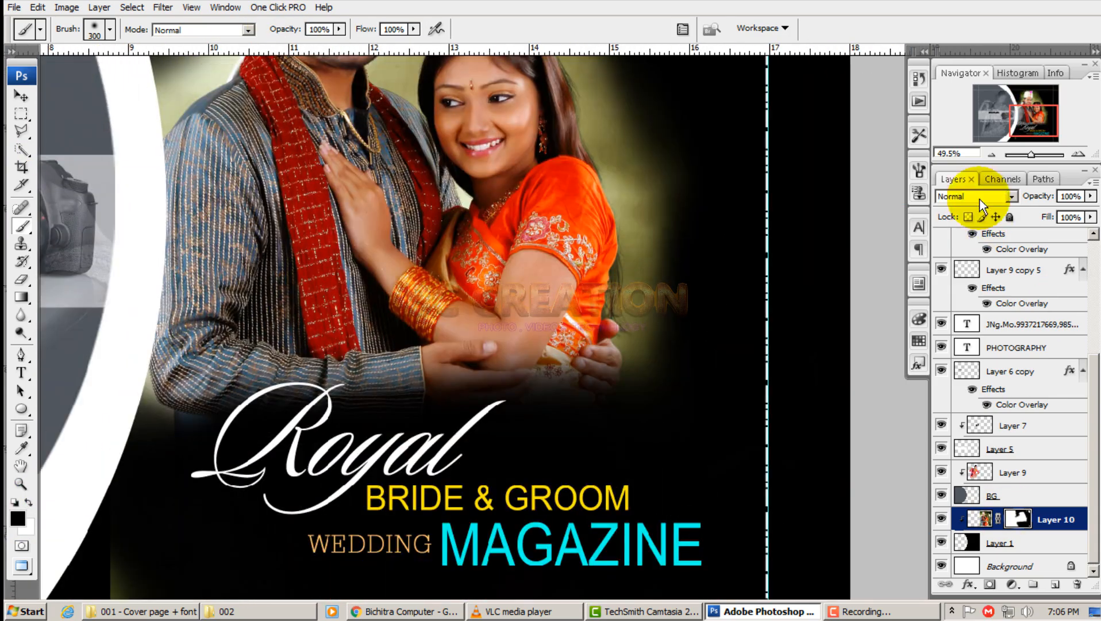
# Set Layer 10's blend mode to Difference
pyautogui.click(979, 197)
pyautogui.click(971, 210)
pyautogui.press('Down')
pyautogui.press('Down')
pyautogui.press('Down')
pyautogui.press('Down')
pyautogui.press('Down')
pyautogui.press('Down')
pyautogui.press('Down')
pyautogui.press('Down')
pyautogui.press('Down')
pyautogui.press('Down')
pyautogui.press('Down')
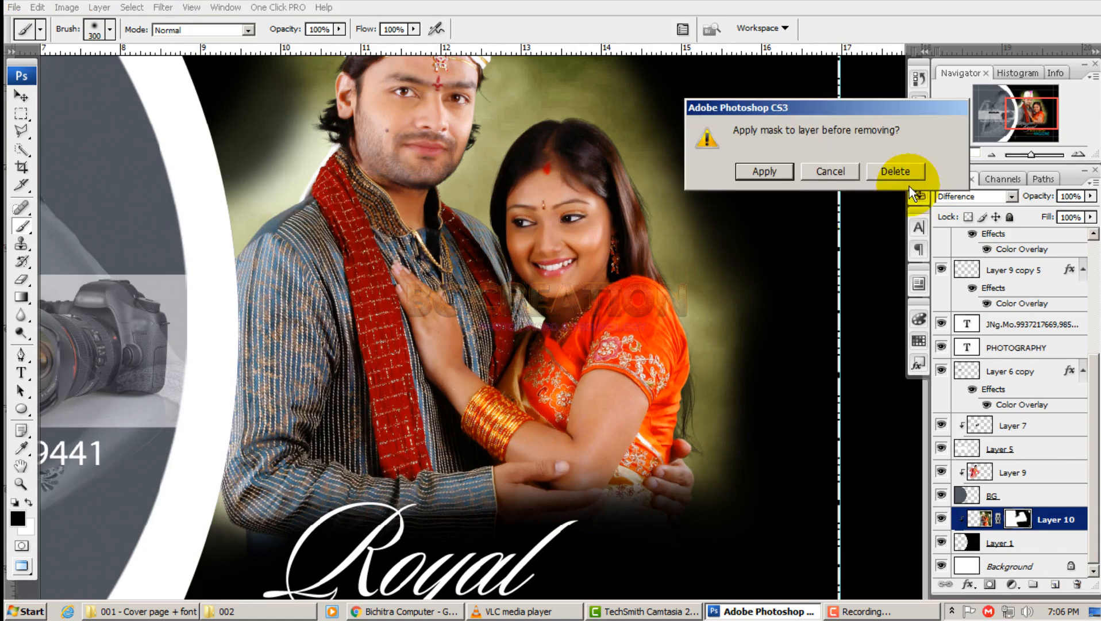
# Replace Layer 10's painted mask with a new empty one and choose the Gradient tool with a black-to-white linear gradient
pyautogui.click(901, 171)
pyautogui.click(1016, 527)
pyautogui.click(22, 298)
pyautogui.click(119, 30)
pyautogui.doubleClick(34, 67)
# Draw vertical gradients on the mask to fade the couple photo's bottom edge, and apply the mask to Layer 10
pyautogui.moveTo(443, 454); pyautogui.dragTo(462, 394)
pyautogui.moveTo(462, 496); pyautogui.dragTo(461, 344)
pyautogui.moveTo(463, 467); pyautogui.dragTo(460, 285)
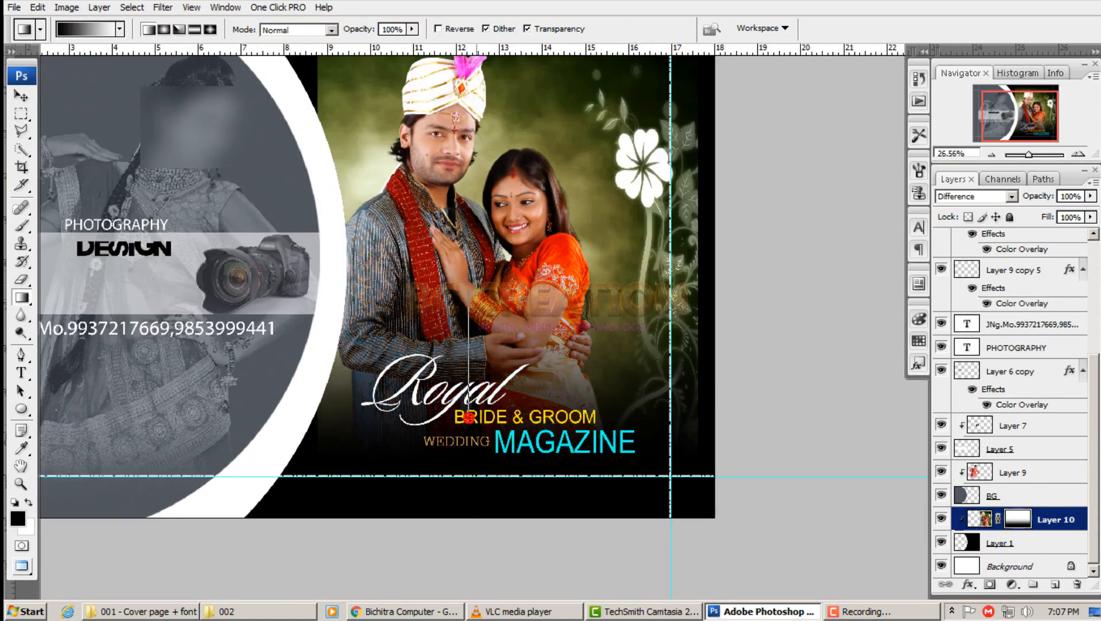
pyautogui.rightClick(1017, 519)
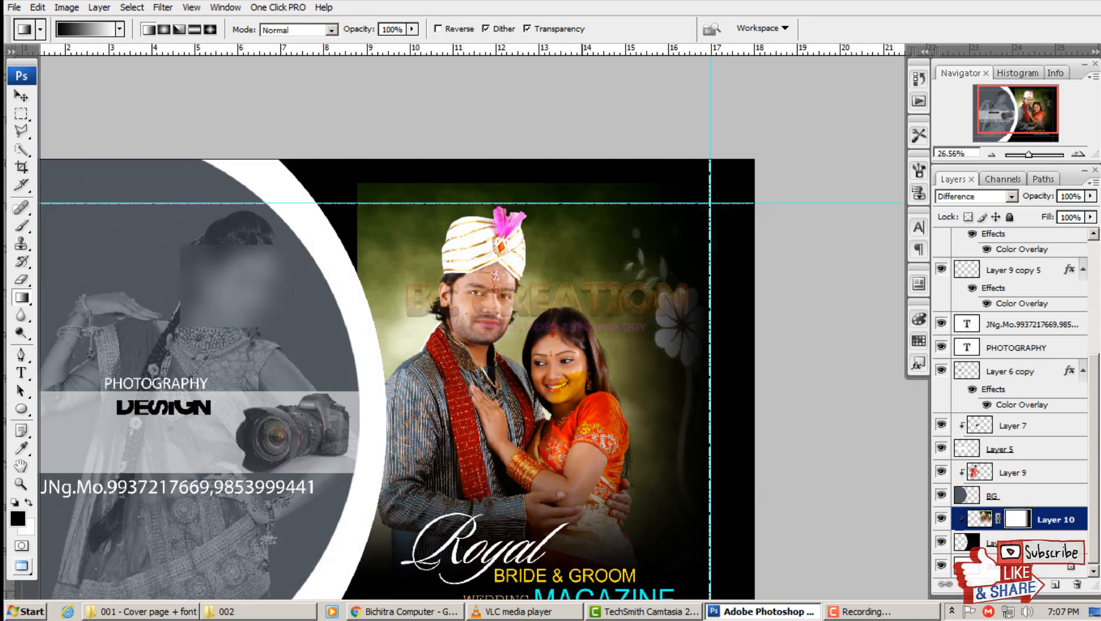
# Fade the couple photo's right, top and left edges with mask gradients, applying each layer mask to Layer 10
pyautogui.rightClick(1017, 519)
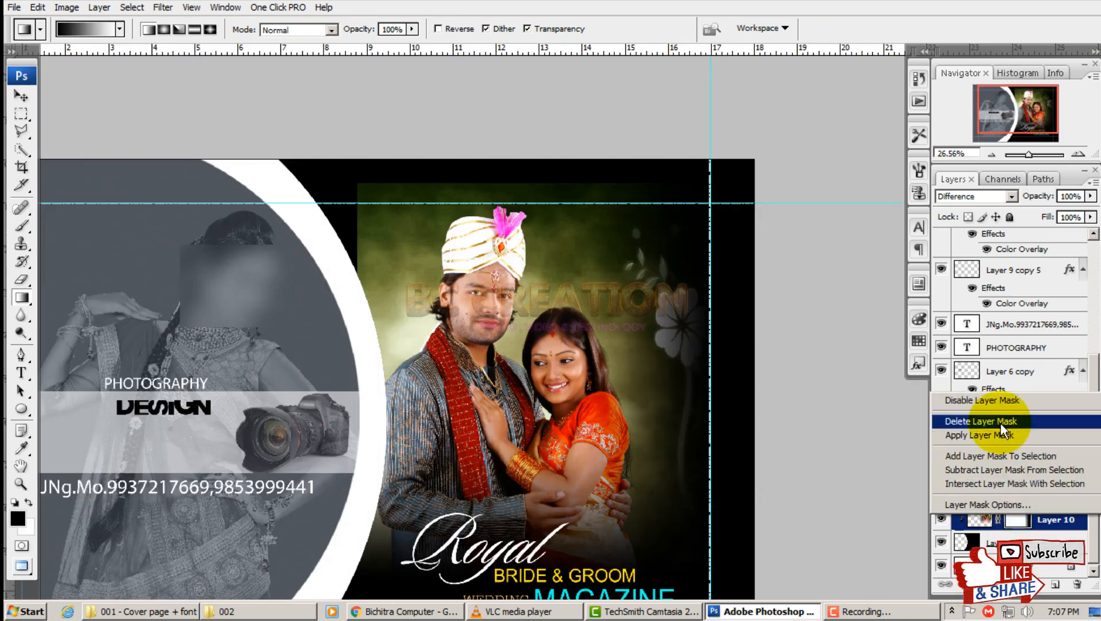
pyautogui.click(1001, 425)
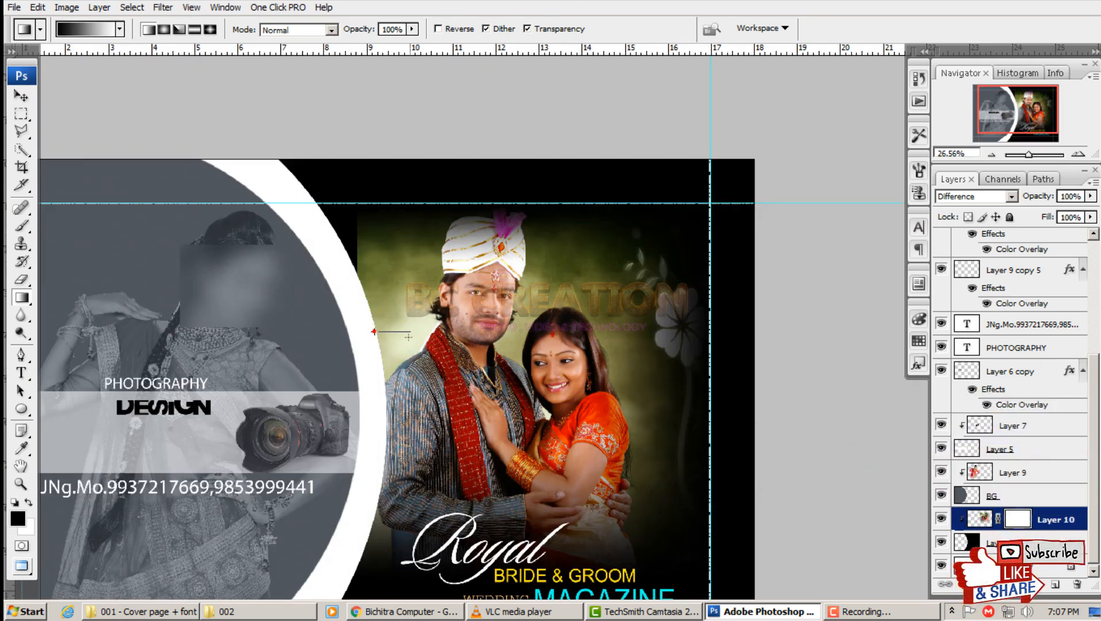
pyautogui.moveTo(408, 336); pyautogui.dragTo(409, 337)
pyautogui.rightClick(1018, 518)
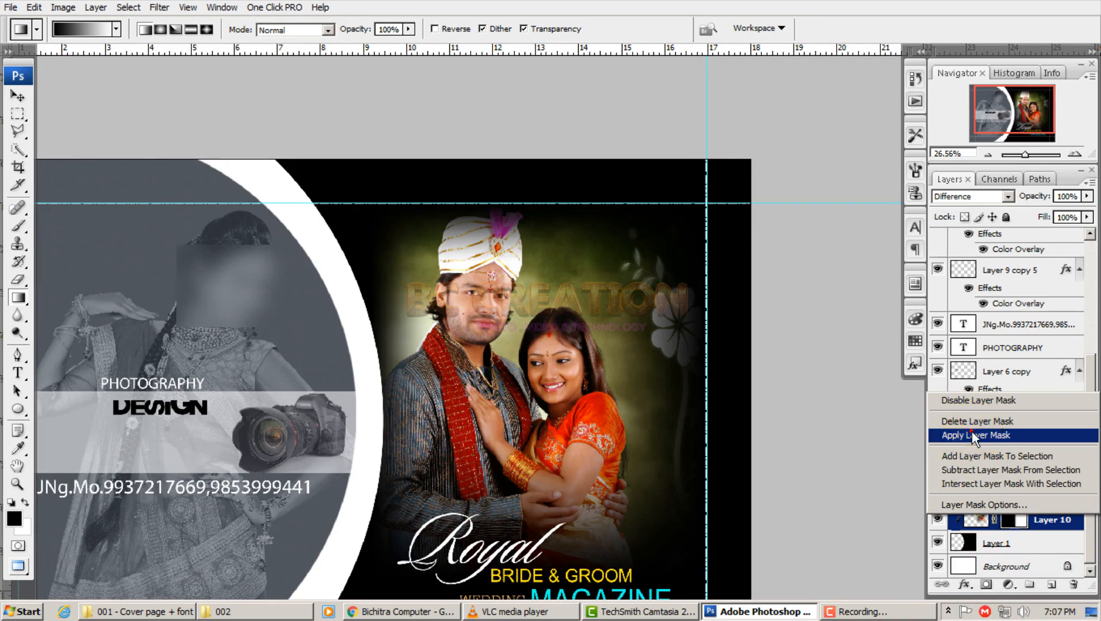
pyautogui.click(973, 435)
# Choose the Eraser tool with a soft round 700 px tip
pyautogui.scroll(-3, 920, 500)
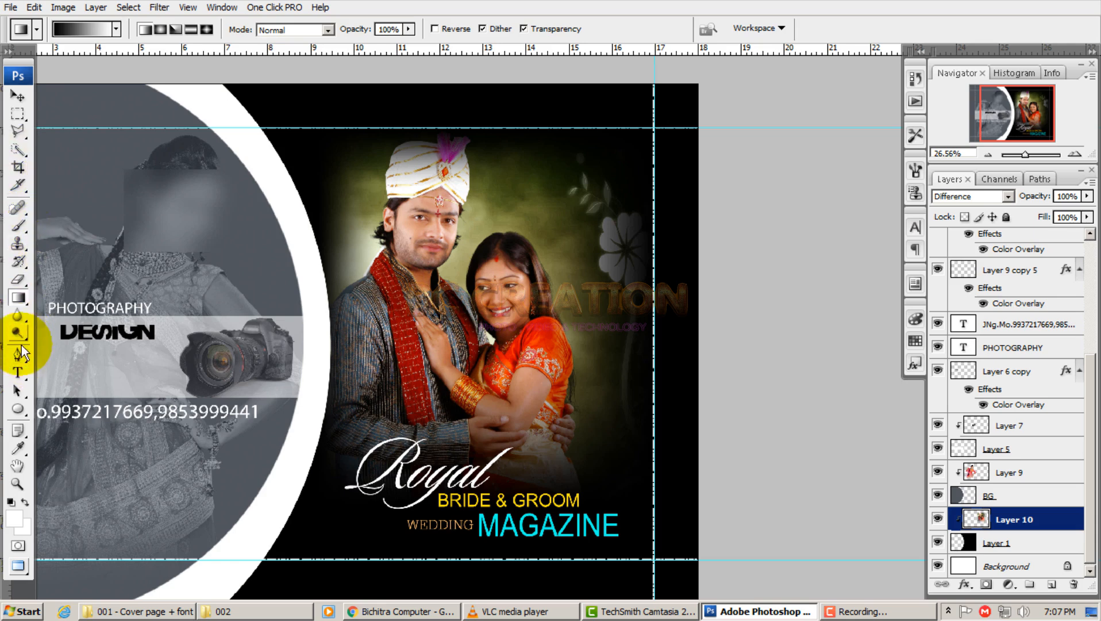
pyautogui.click(17, 247)
pyautogui.click(25, 283)
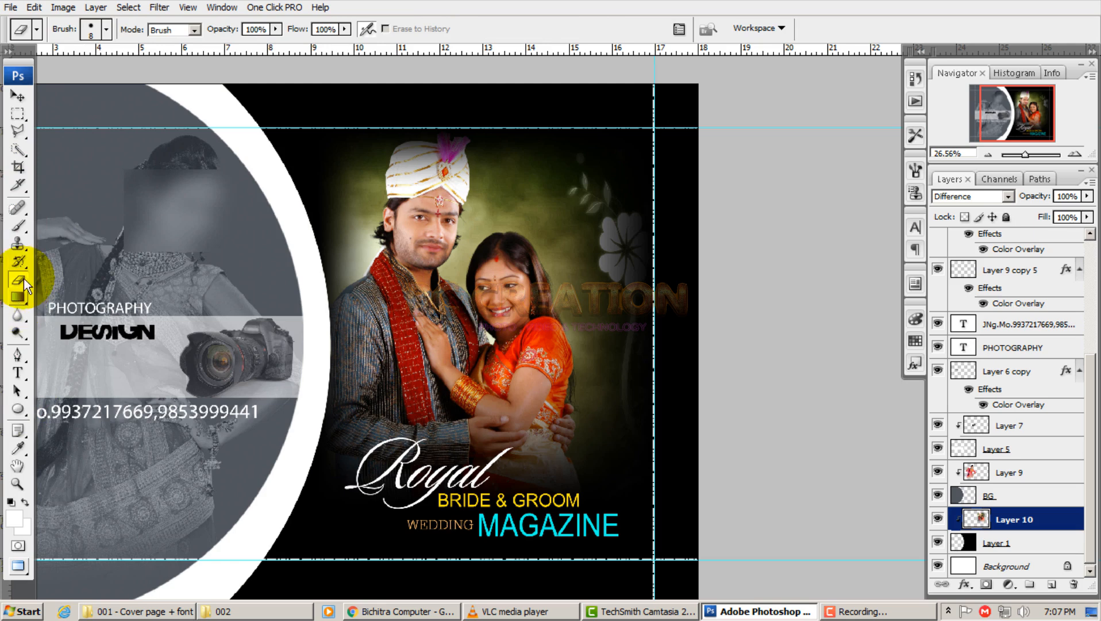
pyautogui.moveTo(24, 283); pyautogui.dragTo(101, 277)
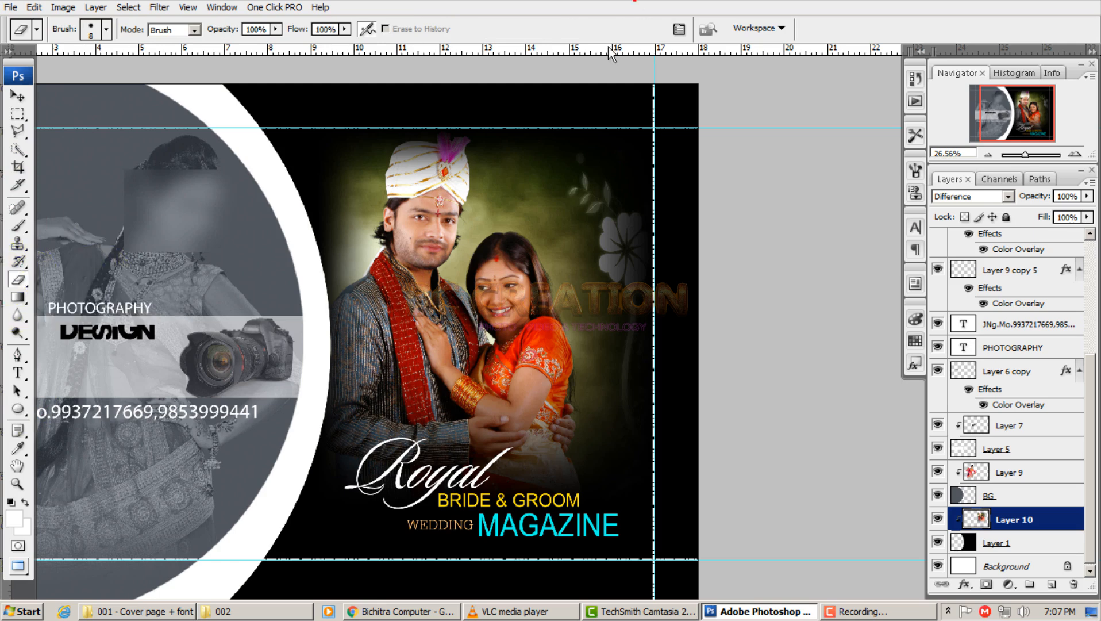
pyautogui.rightClick(530, 203)
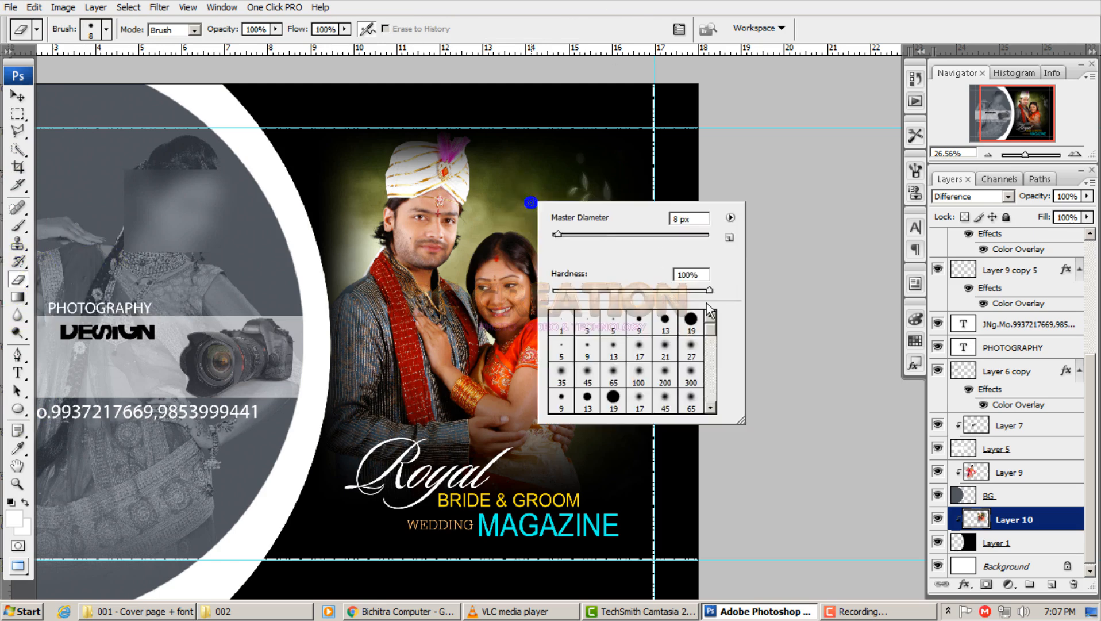
pyautogui.doubleClick(691, 376)
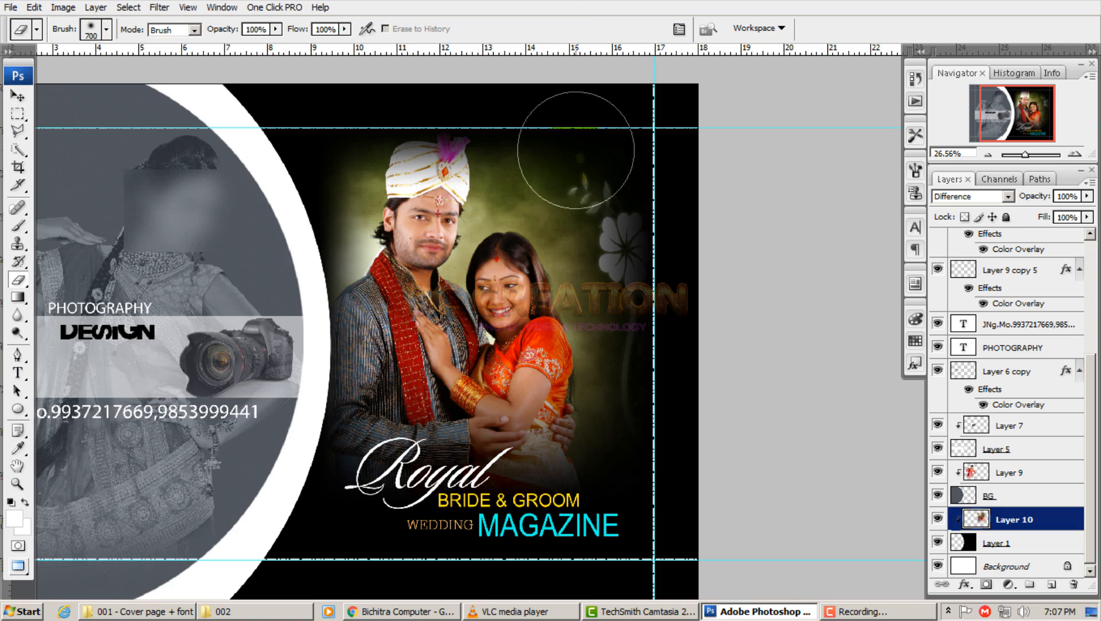
# Erase the photo background around the couple's outer edges on Layer 10 so it blends into the black cover
pyautogui.moveTo(576, 149)
pyautogui.mouseDown()
pyautogui.moveTo(668, 324)
pyautogui.moveTo(763, 436)
pyautogui.mouseUp()
pyautogui.moveTo(416, 217)
pyautogui.mouseDown()
pyautogui.moveTo(410, 264)
pyautogui.moveTo(507, 234)
pyautogui.mouseUp()
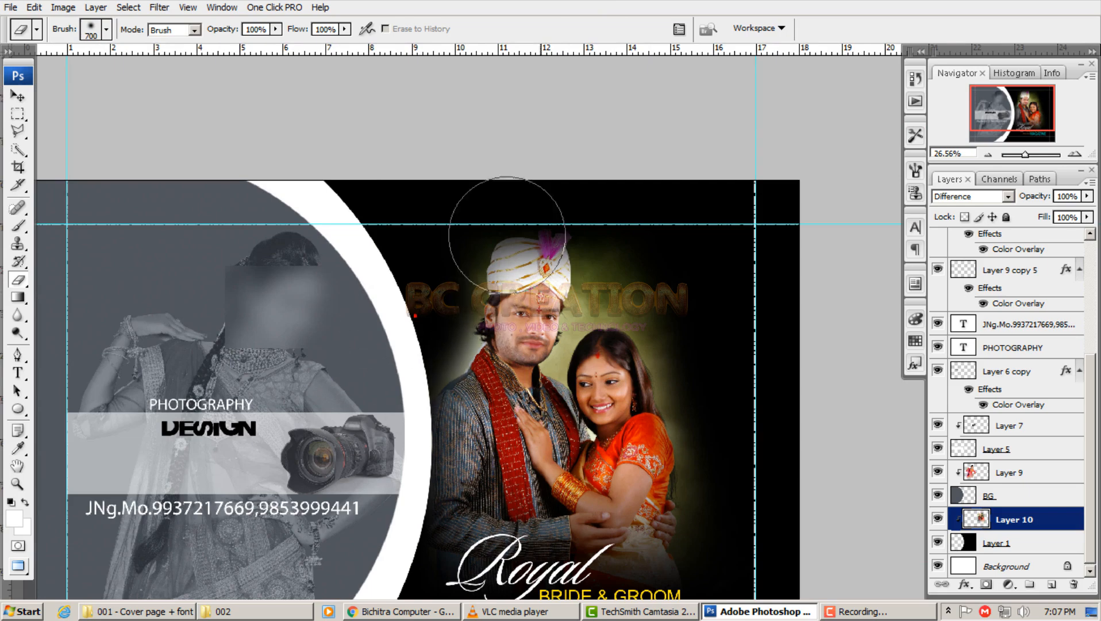
pyautogui.moveTo(665, 210); pyautogui.dragTo(695, 288)
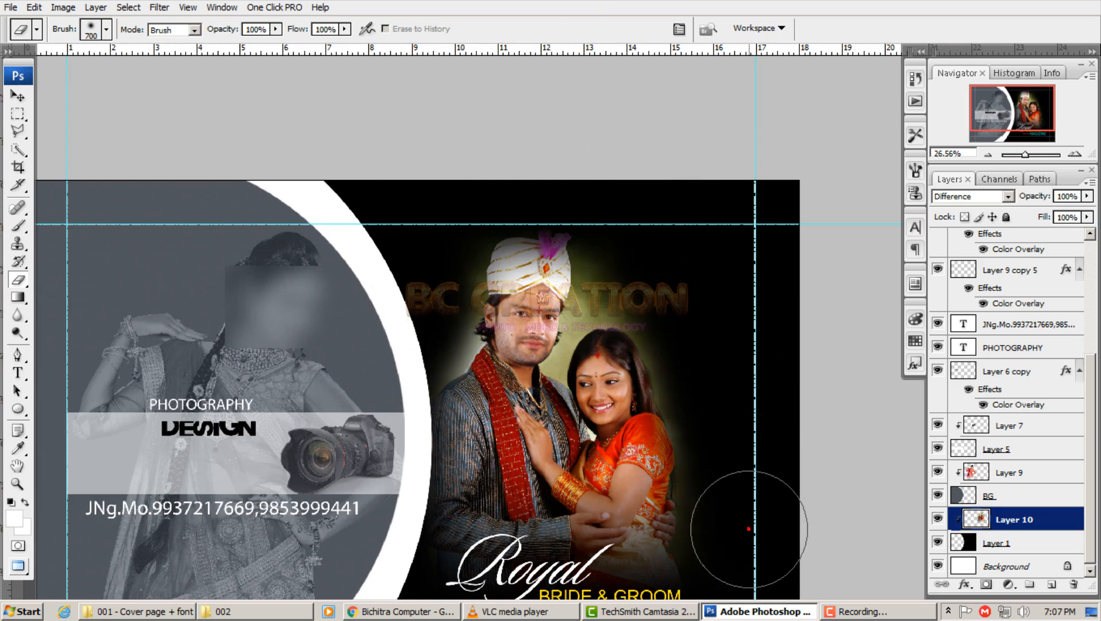
pyautogui.moveTo(790, 488); pyautogui.dragTo(803, 251)
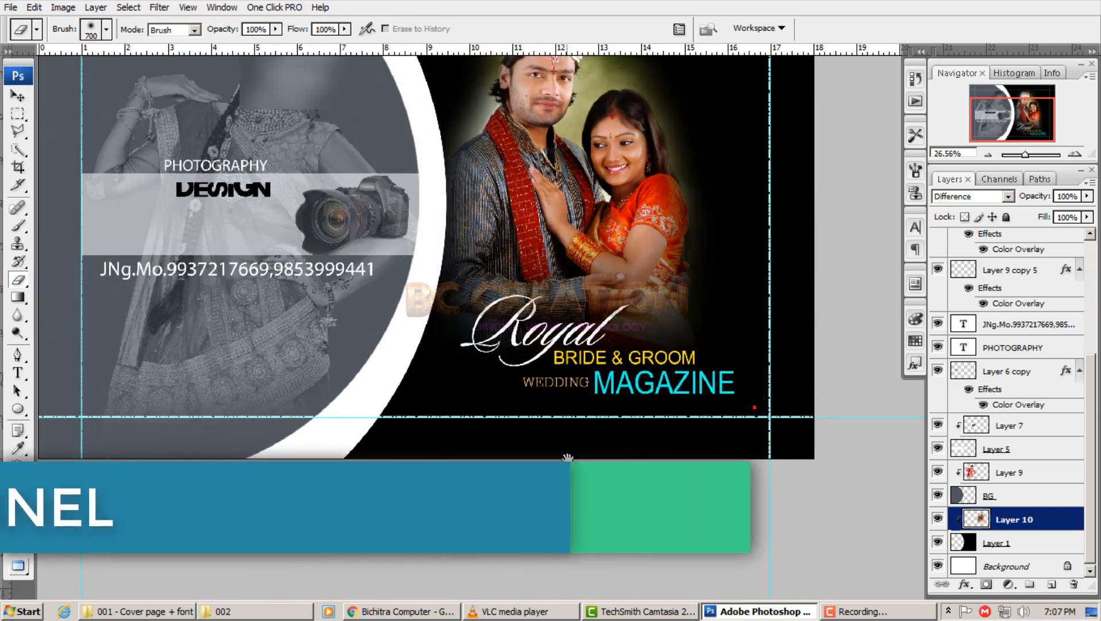
pyautogui.moveTo(568, 458); pyautogui.dragTo(712, 555)
pyautogui.moveTo(563, 175)
pyautogui.mouseDown()
pyautogui.moveTo(567, 189)
pyautogui.moveTo(504, 130)
pyautogui.moveTo(342, 285)
pyautogui.mouseUp()
pyautogui.scroll(3, 609, 316)
pyautogui.moveTo(629, 276); pyautogui.dragTo(638, 304)
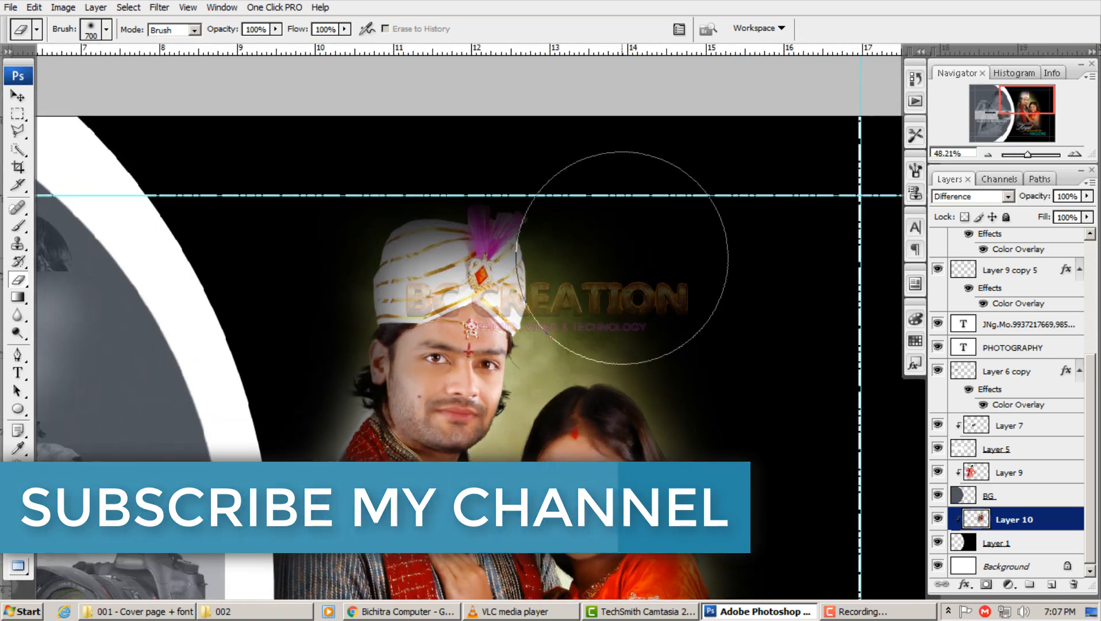
# Reduce the eraser to 250 px and erase the remaining background close to the bride's head and shoulder
pyautogui.press('[')
pyautogui.press('[')
pyautogui.press('[')
pyautogui.press('[')
pyautogui.press('[')
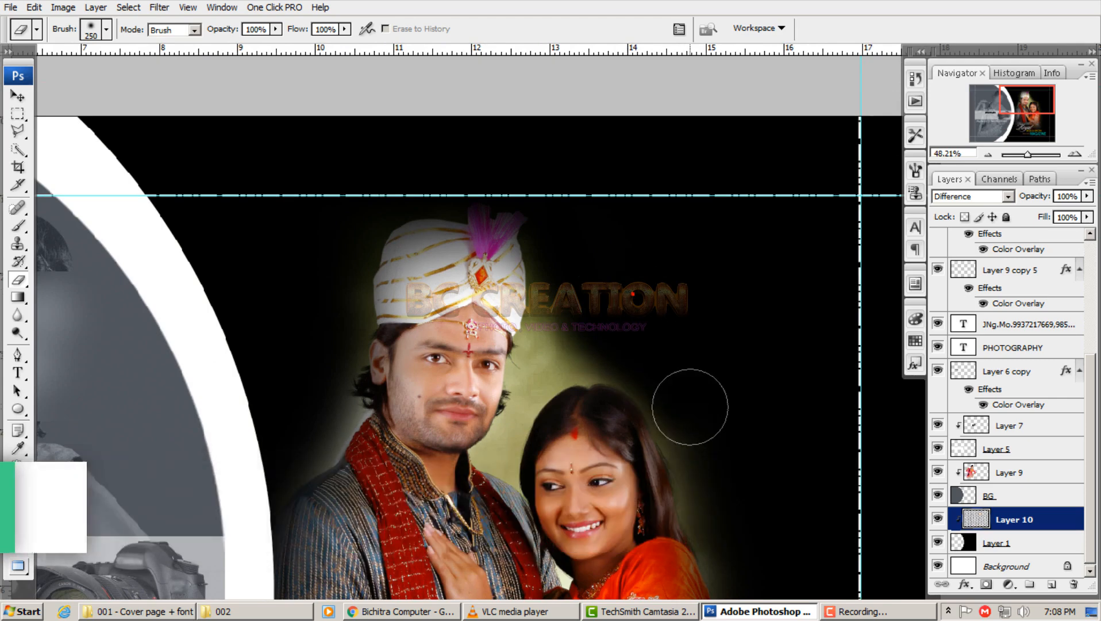
pyautogui.moveTo(715, 509); pyautogui.dragTo(757, 314)
pyautogui.scroll(-3, 584, 319)
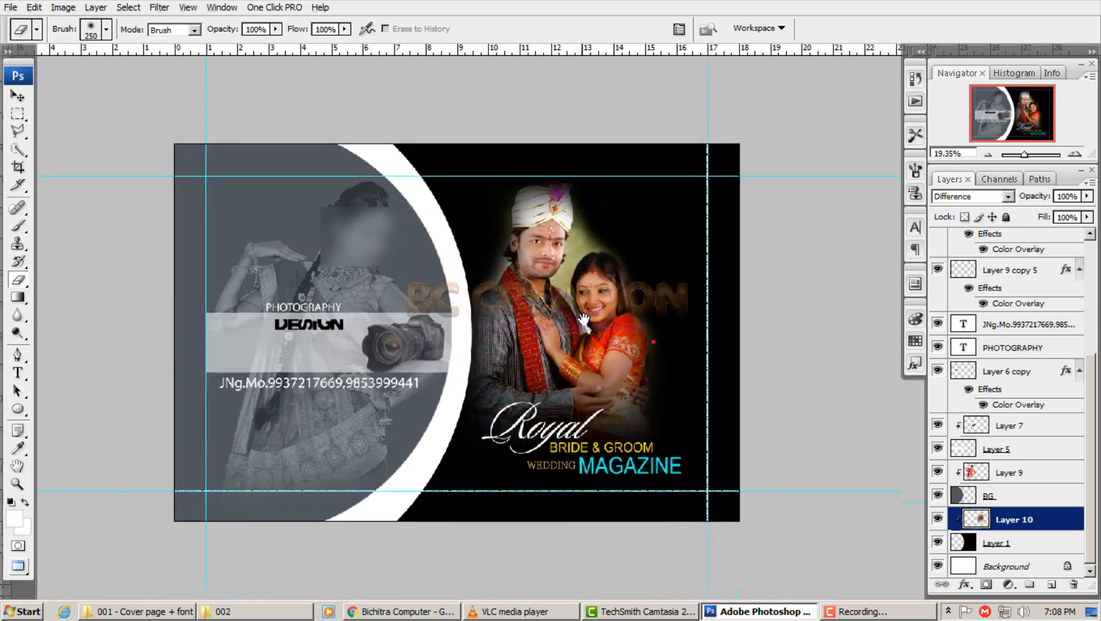
# Enlarge the couple photo with a free transform, position it on the black half of the cover, and commit it
pyautogui.moveTo(584, 319); pyautogui.dragTo(528, 289)
pyautogui.click(19, 96)
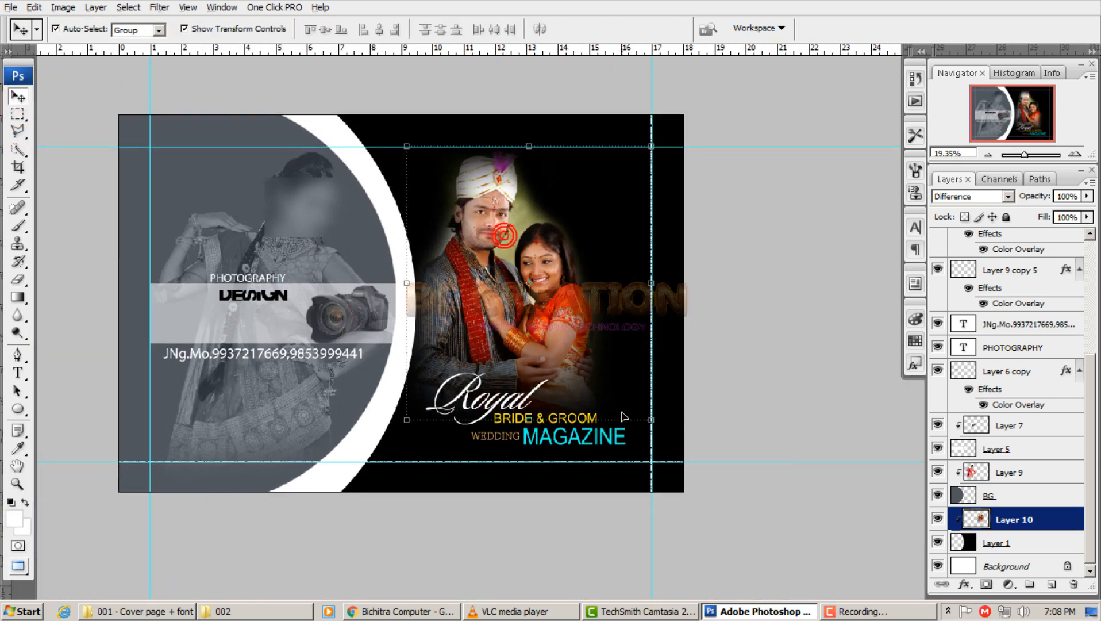
pyautogui.moveTo(650, 421); pyautogui.dragTo(687, 460)
pyautogui.moveTo(585, 361); pyautogui.dragTo(602, 379)
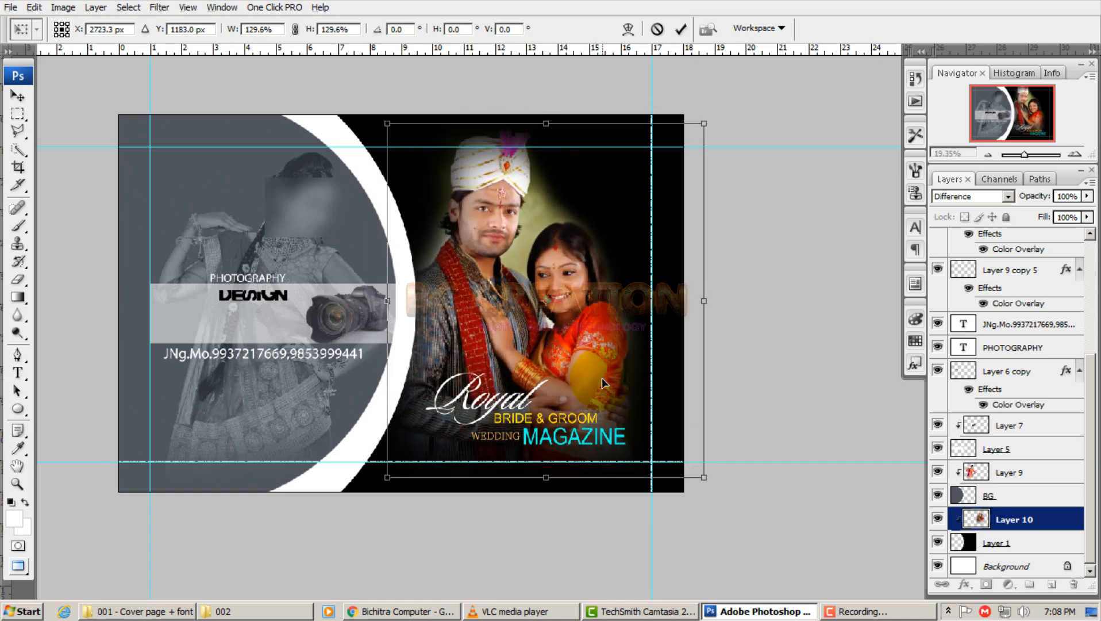
pyautogui.moveTo(705, 125); pyautogui.dragTo(689, 140)
pyautogui.doubleClick(562, 239)
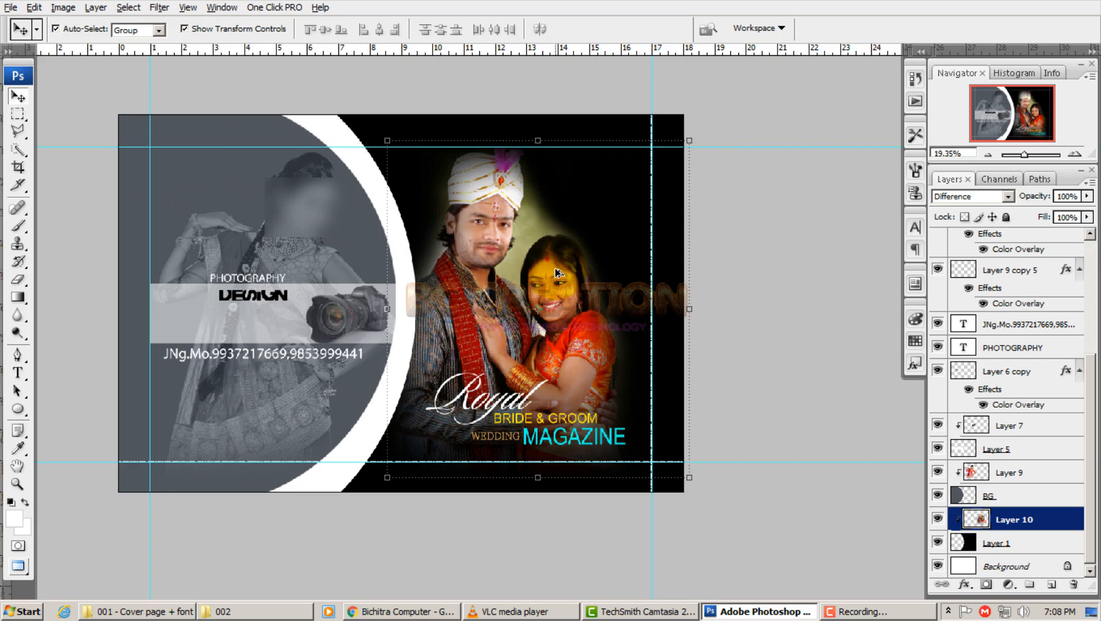
# Copy the entire portrait of the woman in the teal lehenga and paste it into the album cover document
pyautogui.scroll(7, 556, 271)
pyautogui.moveTo(561, 275); pyautogui.dragTo(585, 373)
pyautogui.click(901, 616)
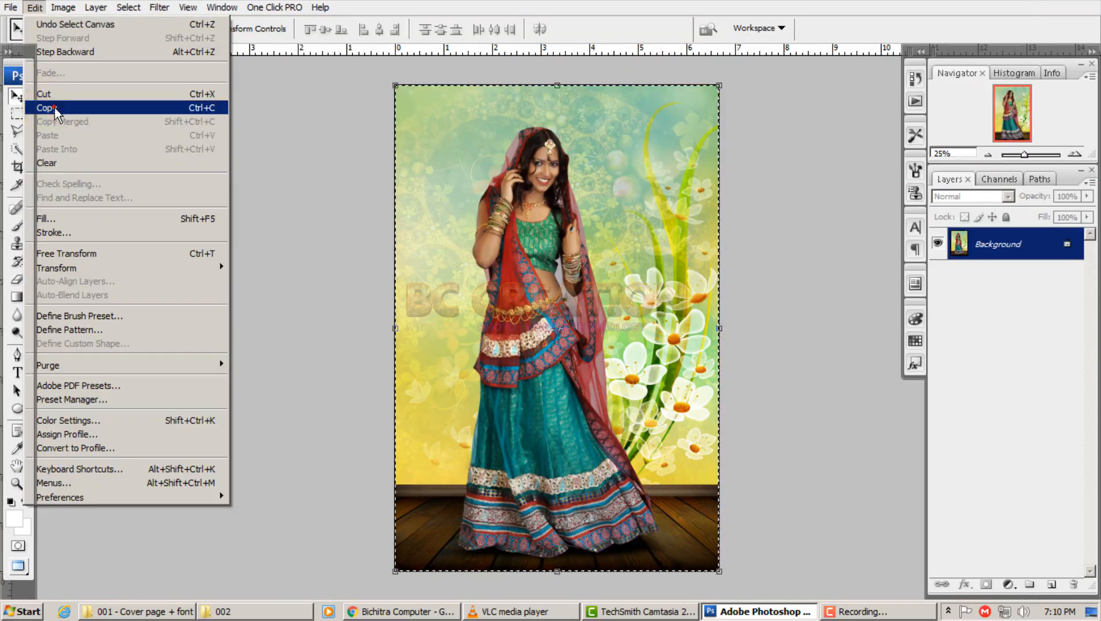
pyautogui.click(56, 110)
pyautogui.click(221, 8)
pyautogui.click(264, 369)
pyautogui.click(402, 245)
pyautogui.click(34, 7)
pyautogui.click(80, 135)
# Scale the pasted portrait up to 198.4% and place it over the cover's grey curved panel
pyautogui.moveTo(472, 305); pyautogui.dragTo(584, 134)
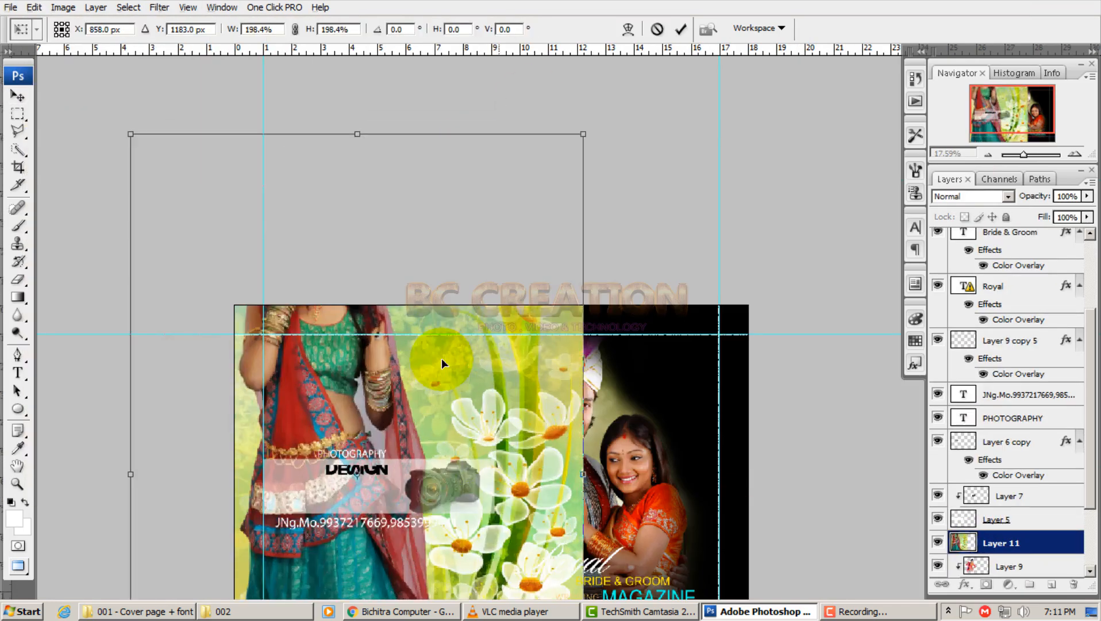
pyautogui.moveTo(442, 363); pyautogui.dragTo(473, 203)
pyautogui.moveTo(473, 203); pyautogui.dragTo(494, 364)
pyautogui.press('Return')
# Delete the old portrait on Layer 9 and clip Layer 11 to the BG layer
pyautogui.scroll(-3, 997, 472)
pyautogui.click(998, 474)
pyautogui.press('Delete')
pyautogui.keyDown('alt'); pyautogui.click(978, 483); pyautogui.keyUp('alt')
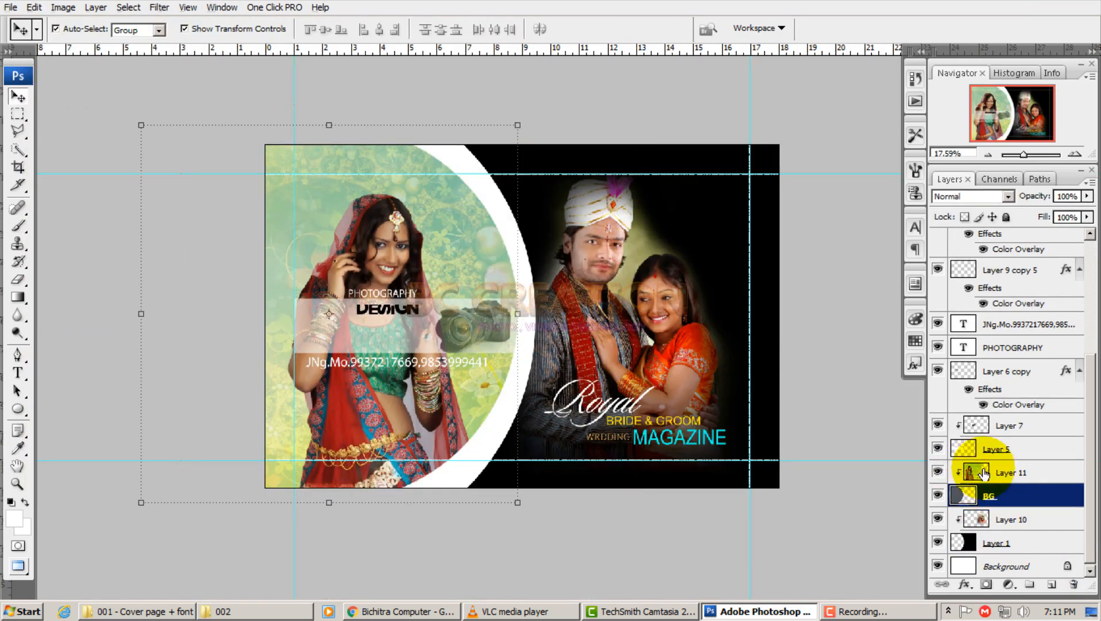
# Set Layer 11's blend mode to Luminosity
pyautogui.click(1000, 473)
pyautogui.click(975, 197)
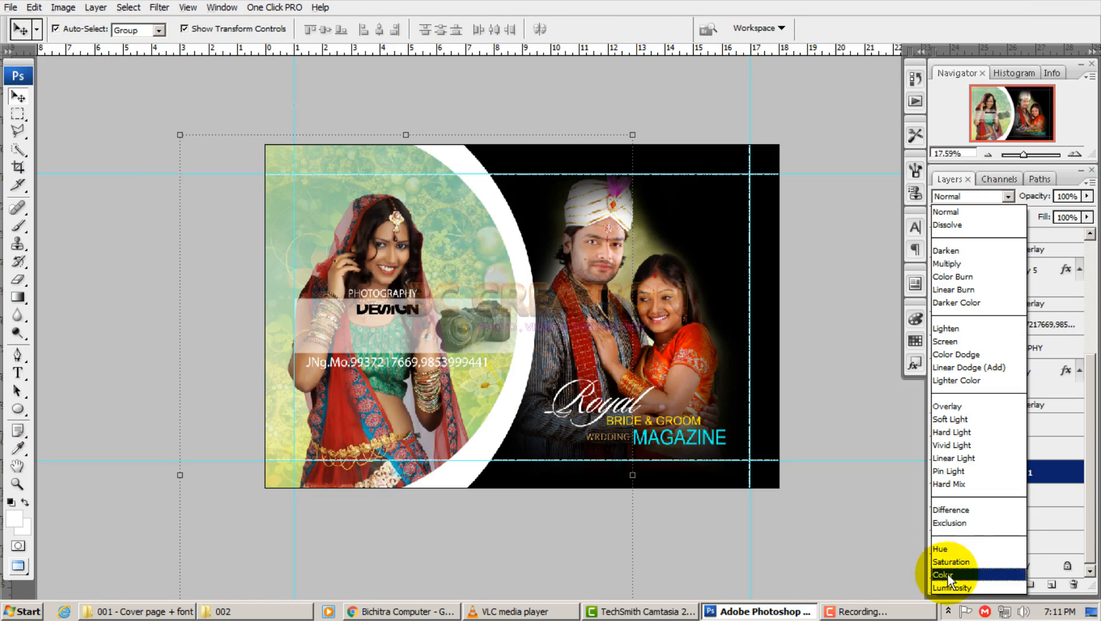
pyautogui.click(946, 585)
pyautogui.click(817, 347)
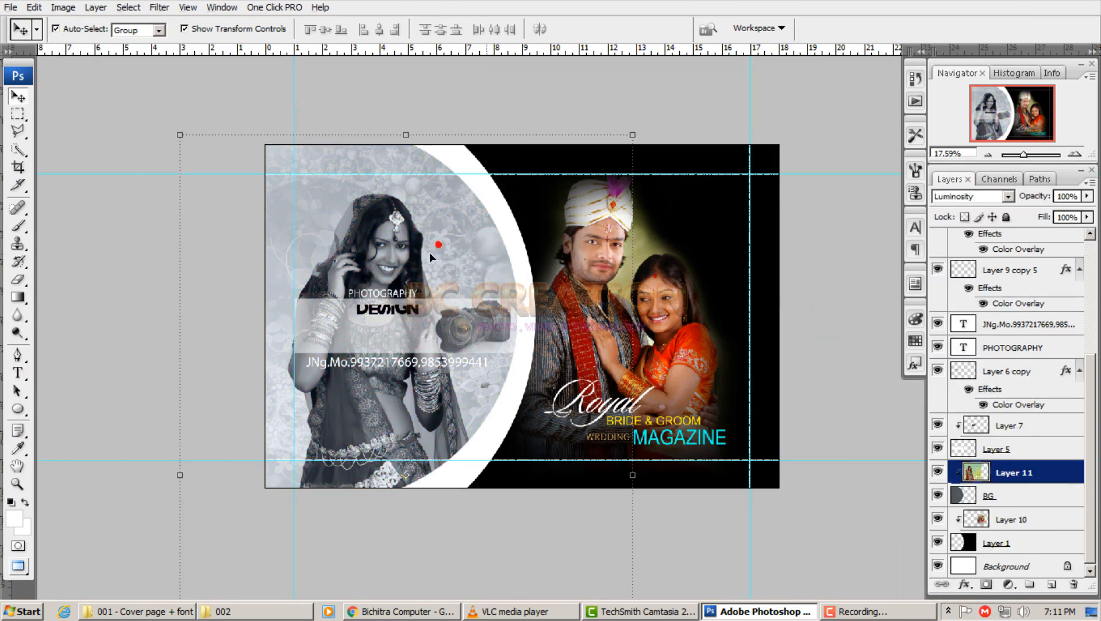
# Move the Layer 11 portrait slightly up and right within the curved panel
pyautogui.moveTo(429, 253); pyautogui.dragTo(443, 228)
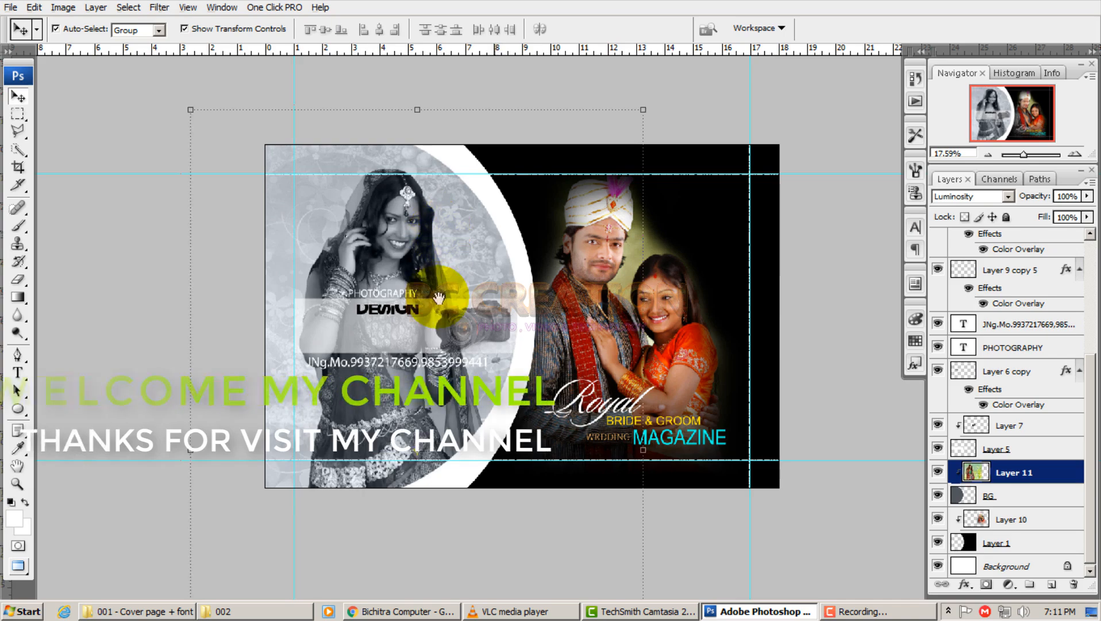
pyautogui.moveTo(439, 294); pyautogui.dragTo(448, 219)
pyautogui.scroll(-2, 525, 434)
pyautogui.moveTo(509, 405); pyautogui.dragTo(584, 339)
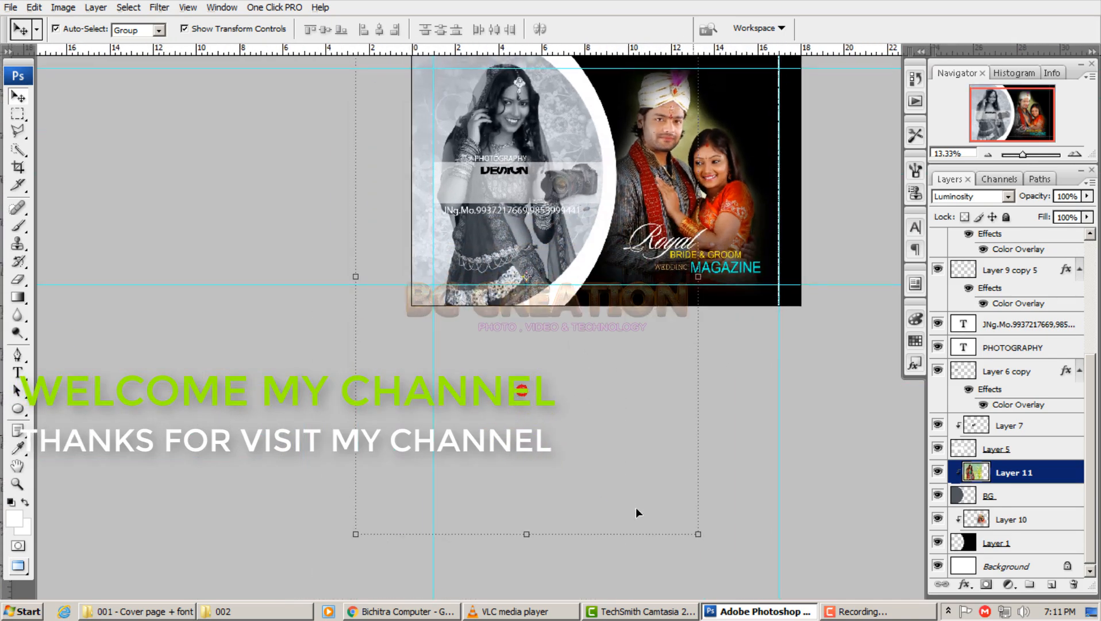
# Scale the Layer 11 portrait down to 53.4%, align it with the cover's left edge to show the full figure, and commit
pyautogui.moveTo(700, 535); pyautogui.dragTo(683, 393)
pyautogui.scroll(2, 538, 464)
pyautogui.moveTo(353, 498); pyautogui.dragTo(408, 414)
pyautogui.moveTo(518, 299); pyautogui.dragTo(502, 299)
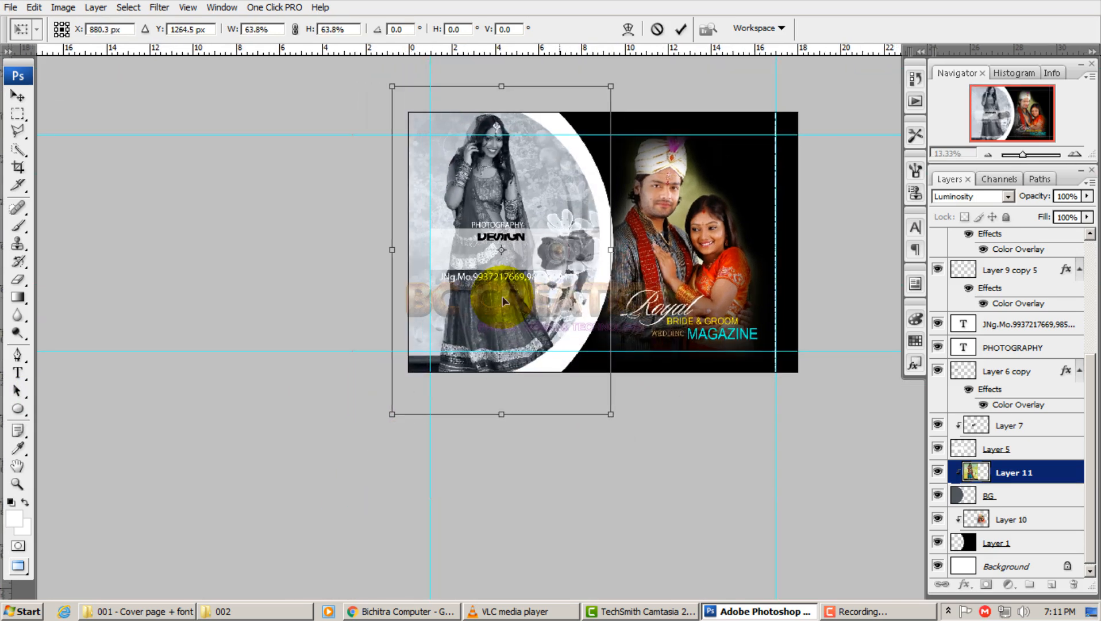
pyautogui.click(595, 103)
pyautogui.moveTo(610, 85); pyautogui.dragTo(517, 470)
pyautogui.moveTo(493, 536); pyautogui.dragTo(570, 179)
pyautogui.moveTo(581, 236); pyautogui.dragTo(577, 241)
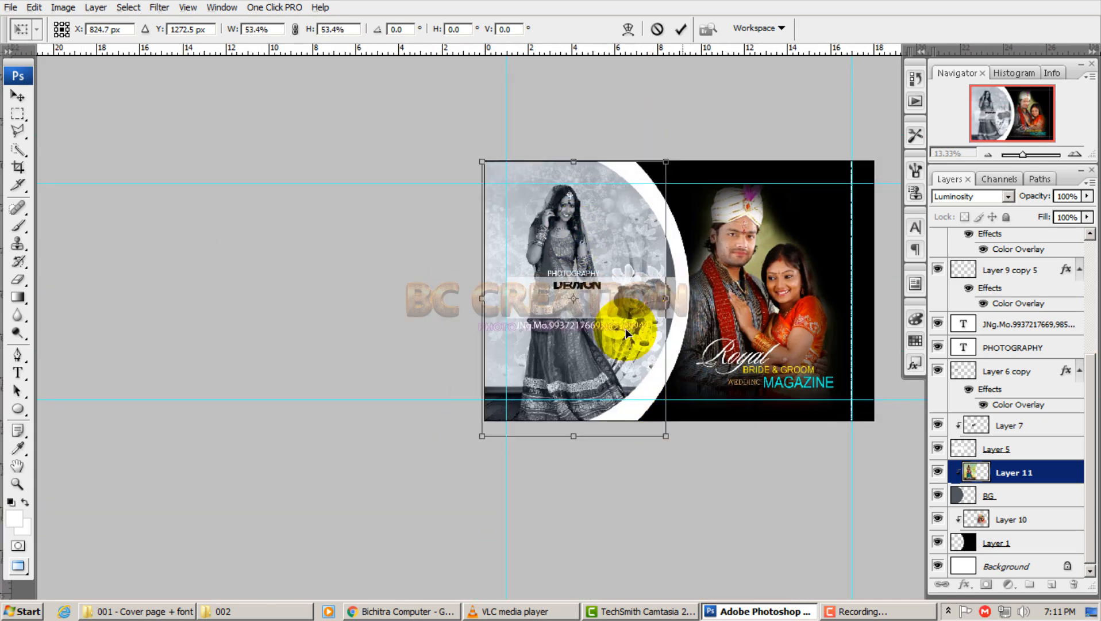
pyautogui.click(703, 488)
pyautogui.scroll(3, 614, 368)
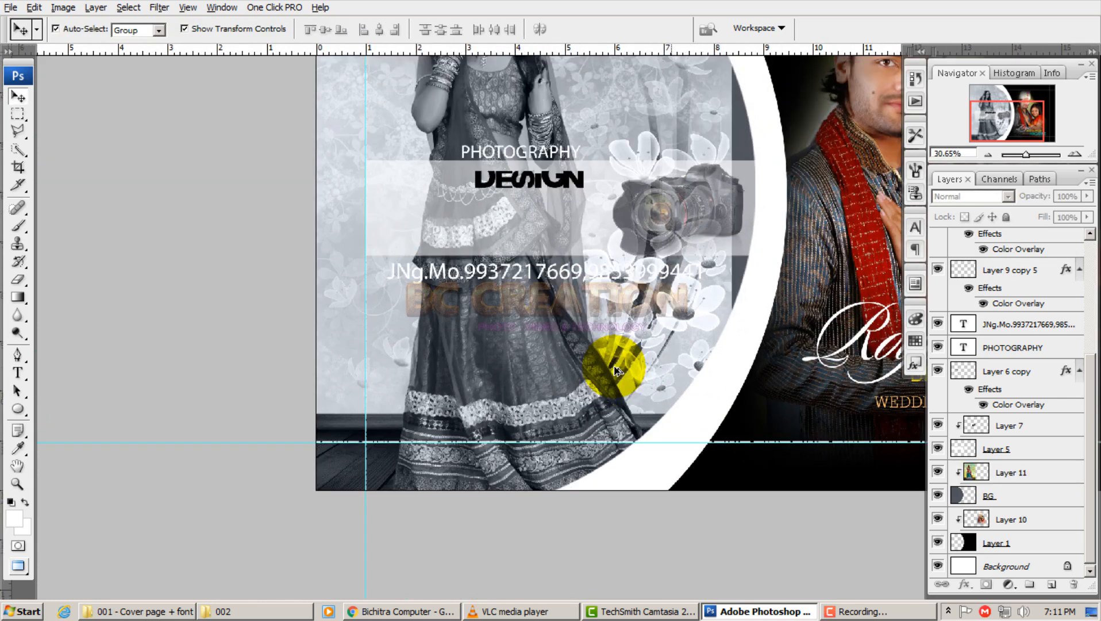
# Set the blend mode of Layer 10, the couple picture, to Normal
pyautogui.click(999, 520)
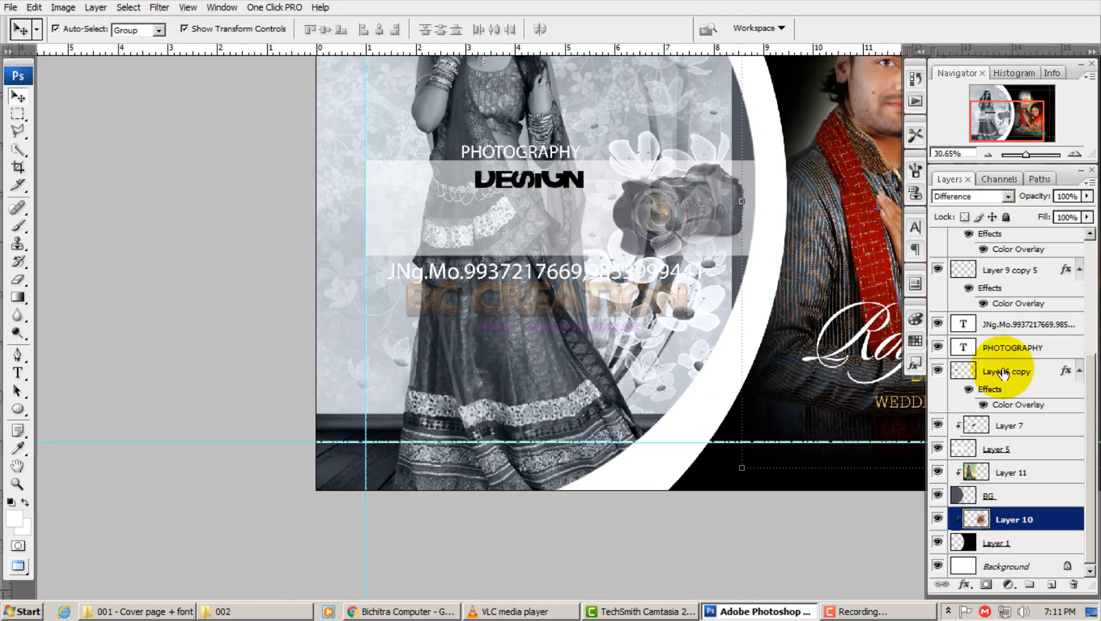
pyautogui.click(979, 194)
pyautogui.click(955, 213)
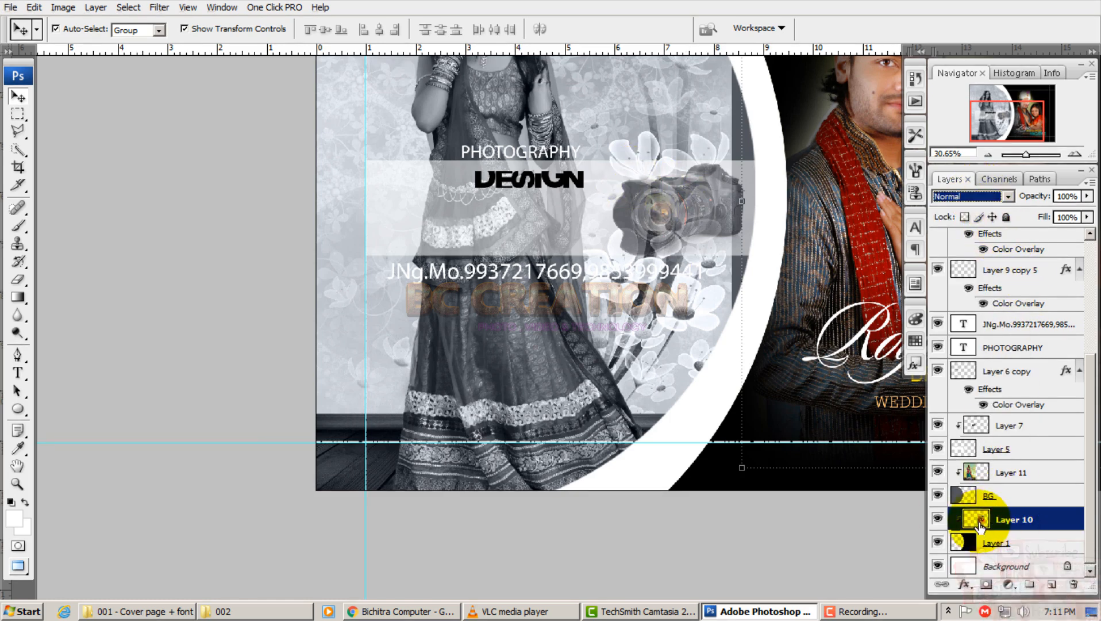
# Restore Layer 11's blend mode to Normal and release its clipping to the BG layer
pyautogui.click(986, 472)
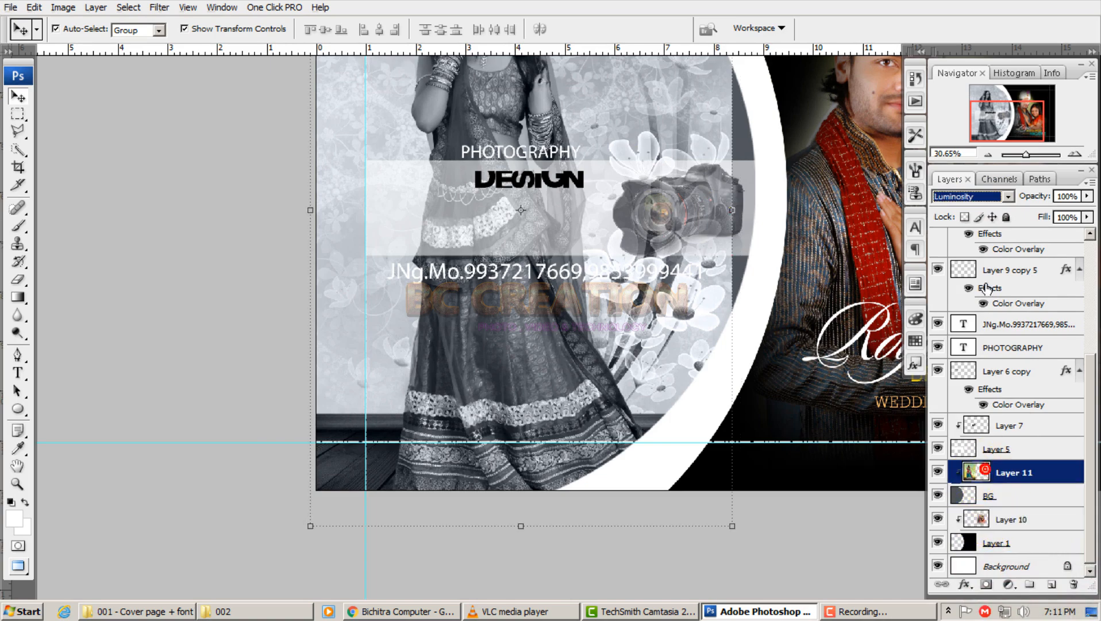
pyautogui.click(986, 198)
pyautogui.click(977, 213)
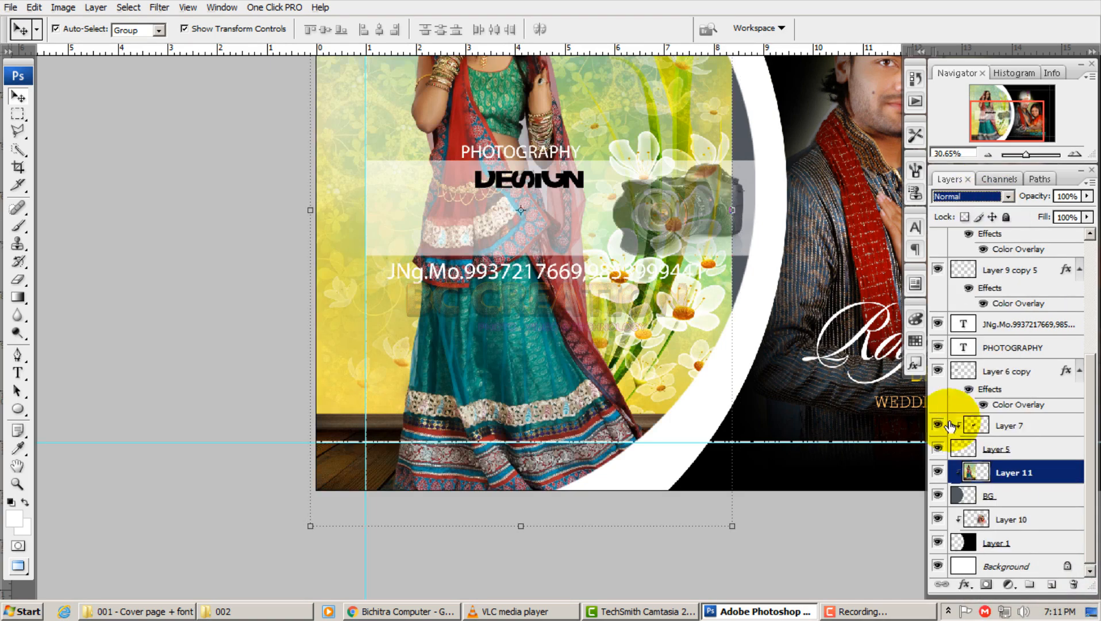
pyautogui.keyDown('alt'); pyautogui.click(981, 485); pyautogui.keyUp('alt')
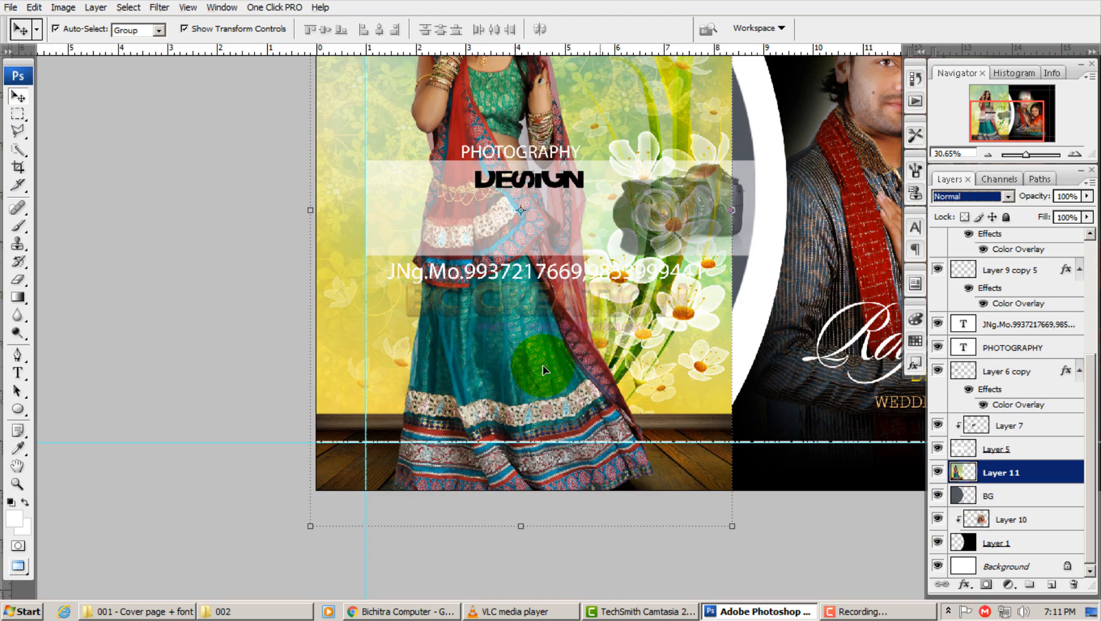
# Select the woman's head, arms and upper body on Layer 11 with the Quick Selection tool
pyautogui.scroll(3, 554, 343)
pyautogui.scroll(4, 546, 288)
pyautogui.moveTo(505, 230); pyautogui.dragTo(541, 477)
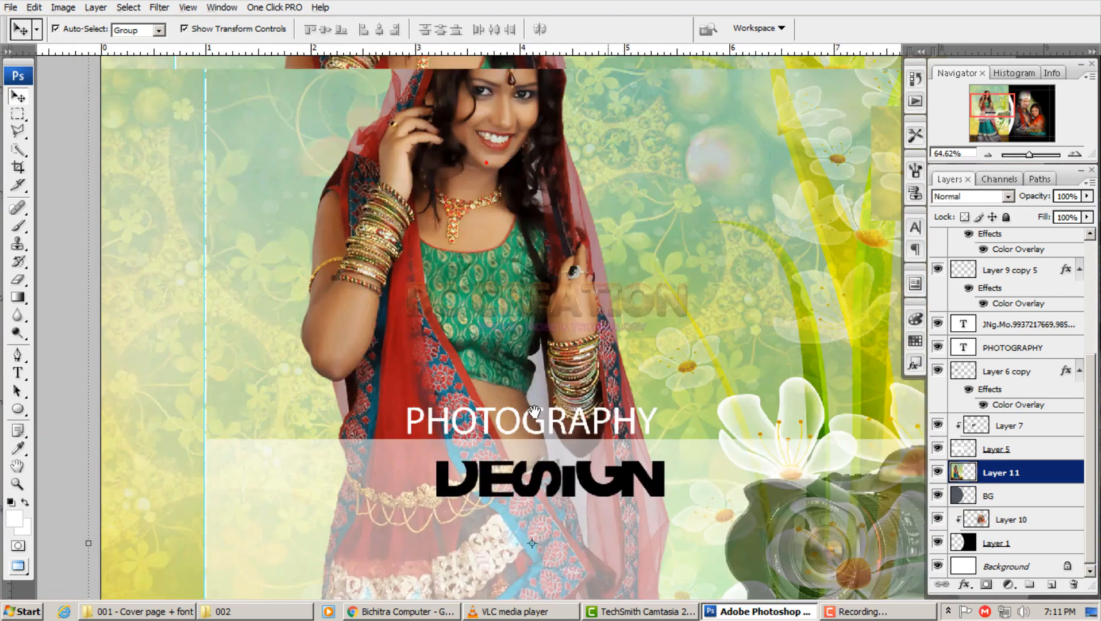
pyautogui.moveTo(499, 274); pyautogui.dragTo(503, 330)
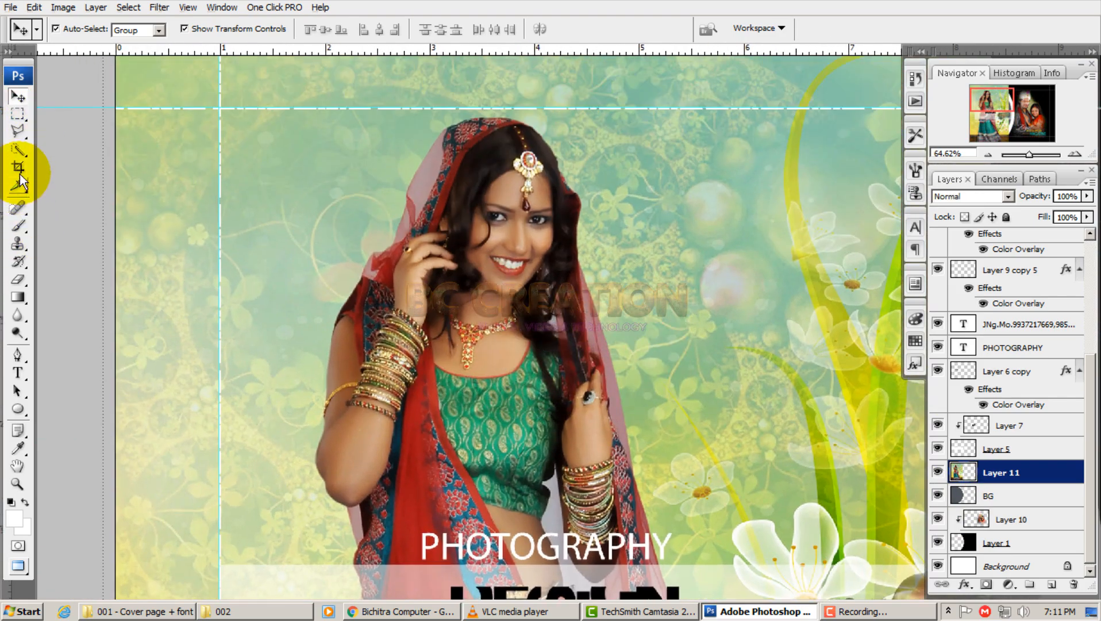
pyautogui.rightClick(17, 150)
pyautogui.click(84, 163)
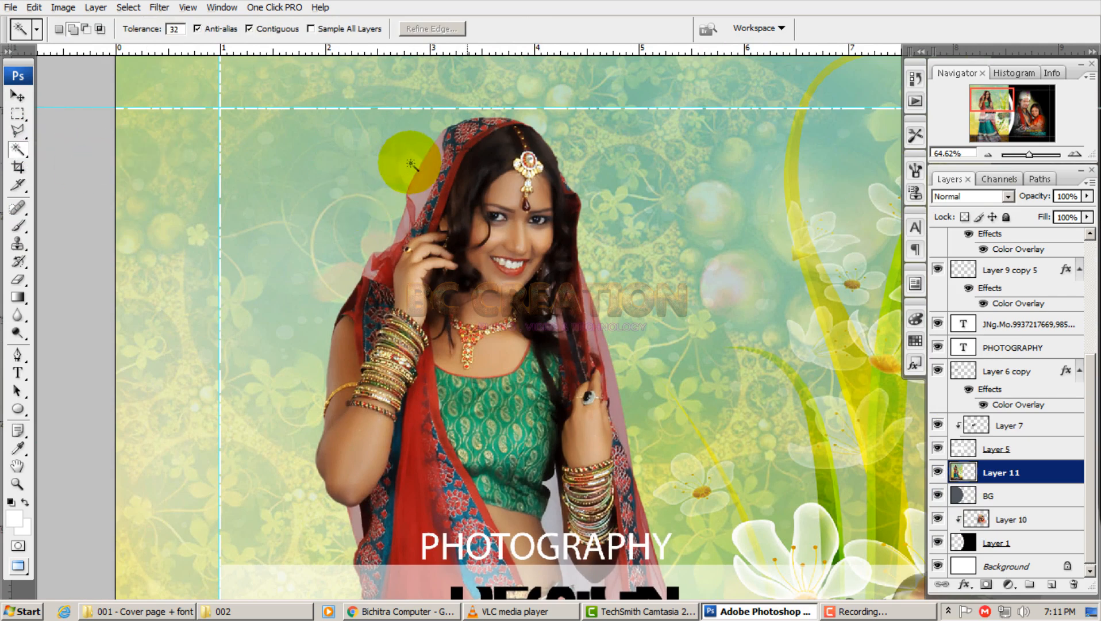
pyautogui.rightClick(17, 149)
pyautogui.click(81, 150)
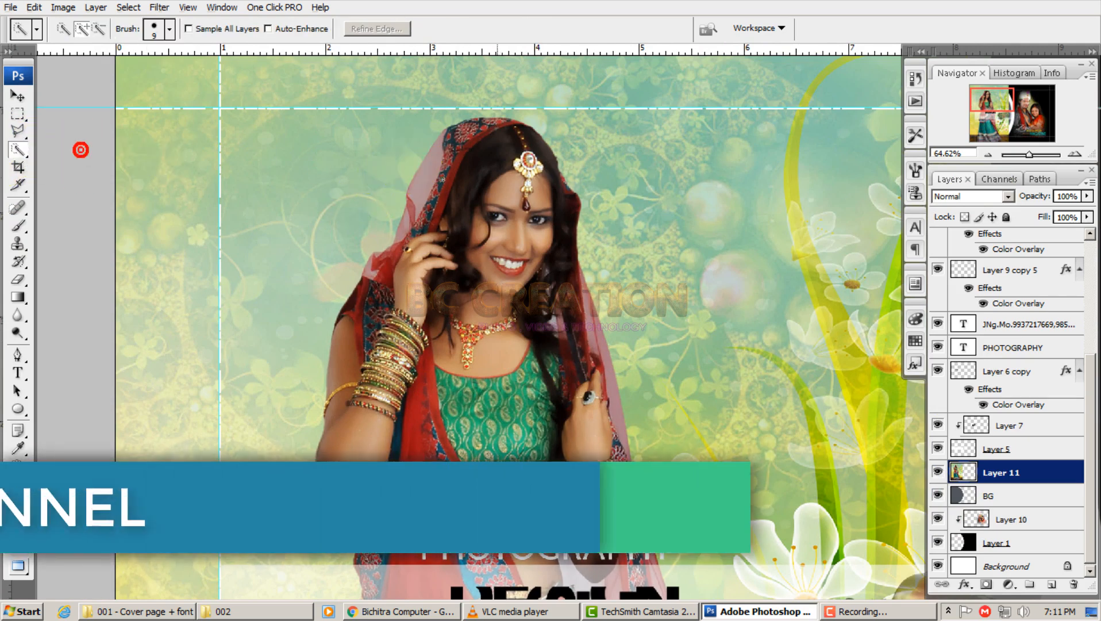
pyautogui.moveTo(499, 167)
pyautogui.mouseDown()
pyautogui.moveTo(488, 380)
pyautogui.moveTo(506, 437)
pyautogui.mouseUp()
pyautogui.moveTo(506, 489)
pyautogui.mouseDown()
pyautogui.moveTo(471, 506)
pyautogui.moveTo(363, 451)
pyautogui.moveTo(395, 371)
pyautogui.moveTo(422, 177)
pyautogui.moveTo(409, 201)
pyautogui.mouseUp()
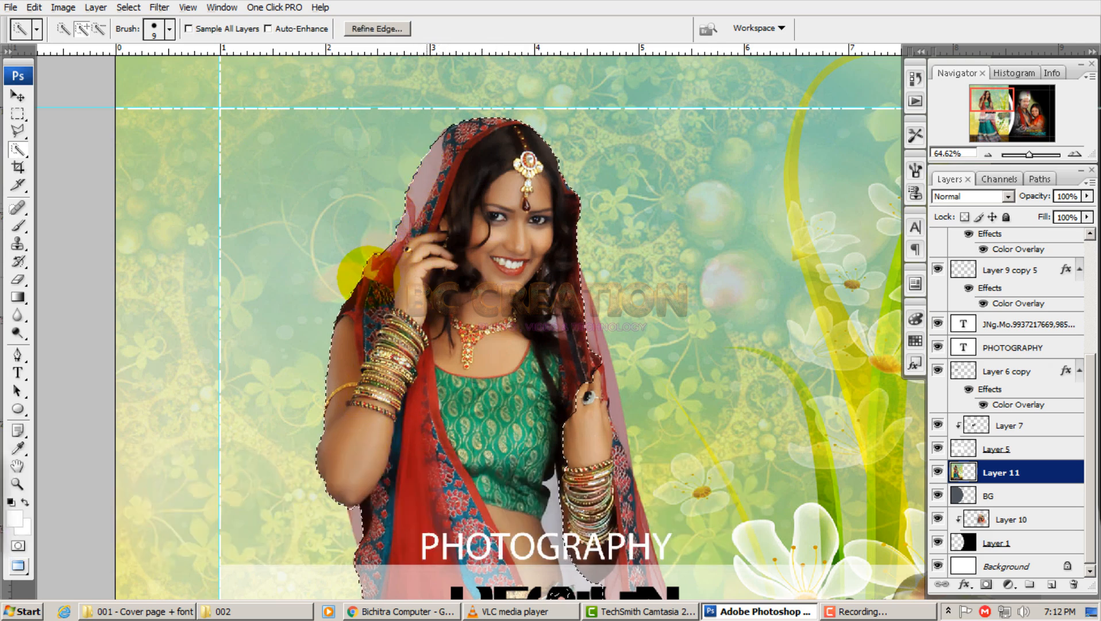
# Extend the selection down over the waist, veil and skirt to the bottom hem
pyautogui.moveTo(533, 310); pyautogui.dragTo(437, 205)
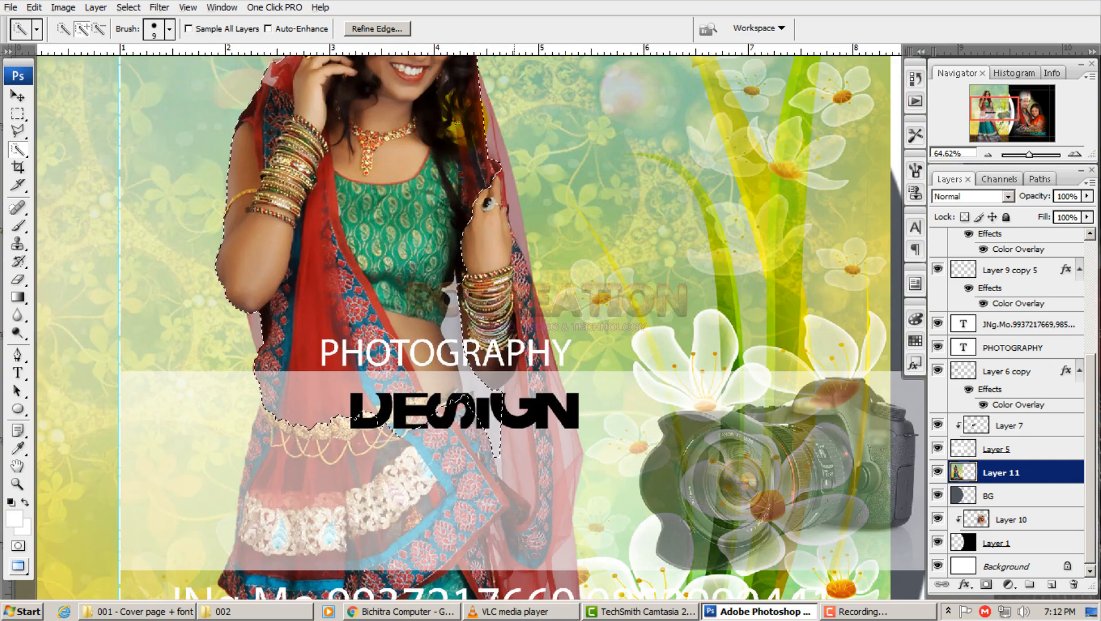
pyautogui.moveTo(460, 113)
pyautogui.mouseDown()
pyautogui.moveTo(504, 154)
pyautogui.moveTo(555, 388)
pyautogui.moveTo(568, 509)
pyautogui.moveTo(566, 258)
pyautogui.moveTo(579, 561)
pyautogui.moveTo(463, 476)
pyautogui.mouseUp()
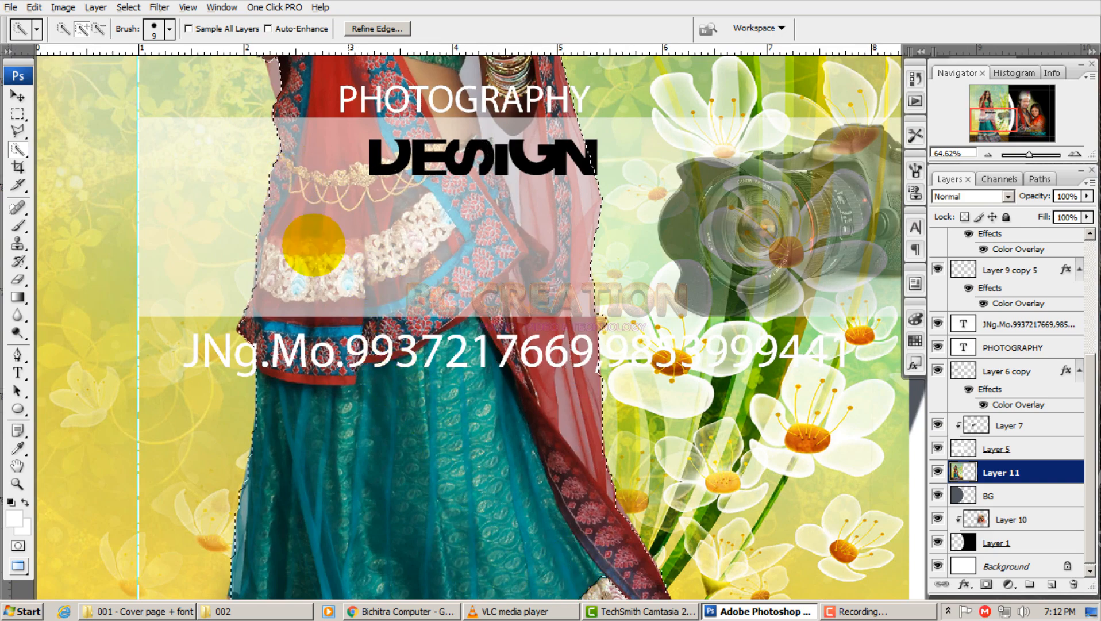
pyautogui.moveTo(389, 388); pyautogui.dragTo(440, 137)
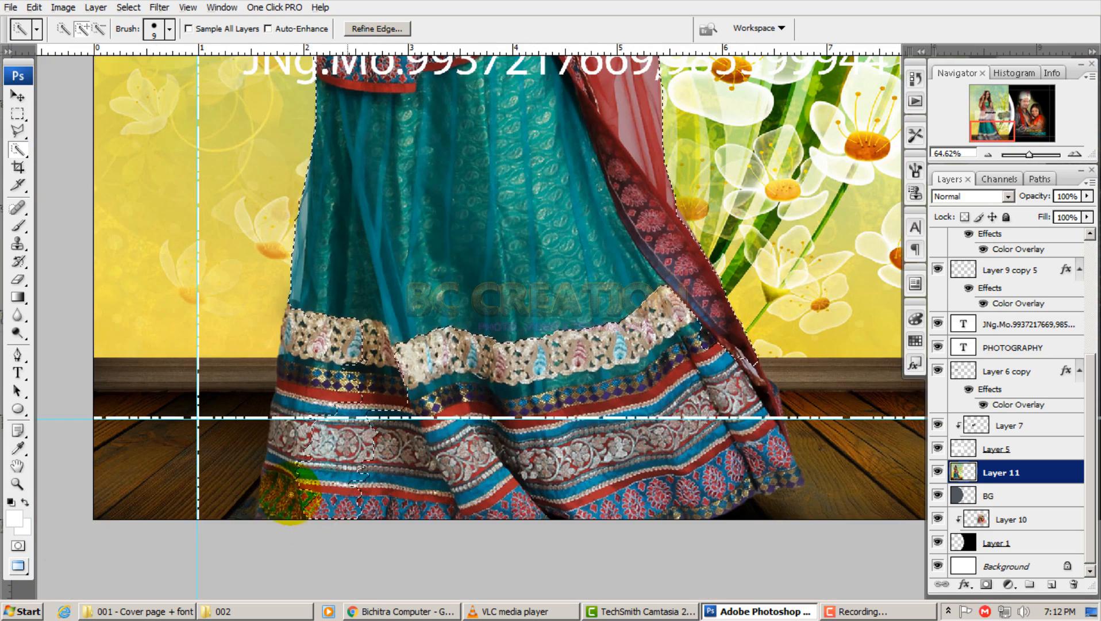
pyautogui.moveTo(356, 345)
pyautogui.mouseDown()
pyautogui.moveTo(555, 442)
pyautogui.moveTo(728, 465)
pyautogui.moveTo(767, 452)
pyautogui.mouseUp()
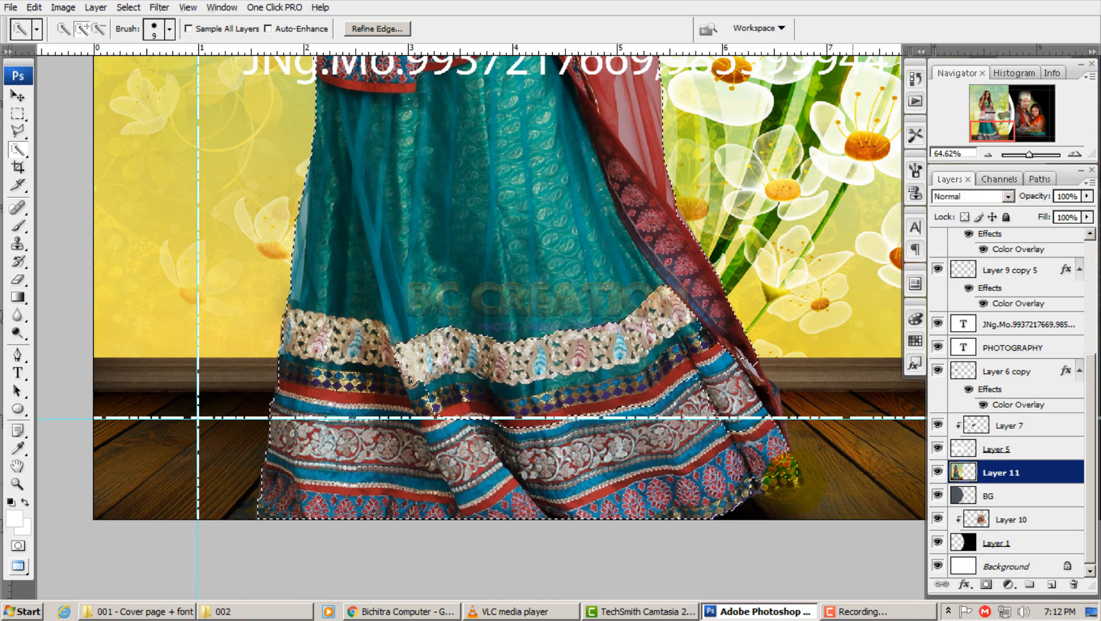
# Refine the selection at the skirt's lower-right hem, subtracting the dark floor area beneath it
pyautogui.moveTo(754, 494)
pyautogui.mouseDown()
pyautogui.moveTo(743, 472)
pyautogui.moveTo(672, 428)
pyautogui.moveTo(620, 421)
pyautogui.mouseUp()
pyautogui.moveTo(897, 505); pyautogui.dragTo(674, 430)
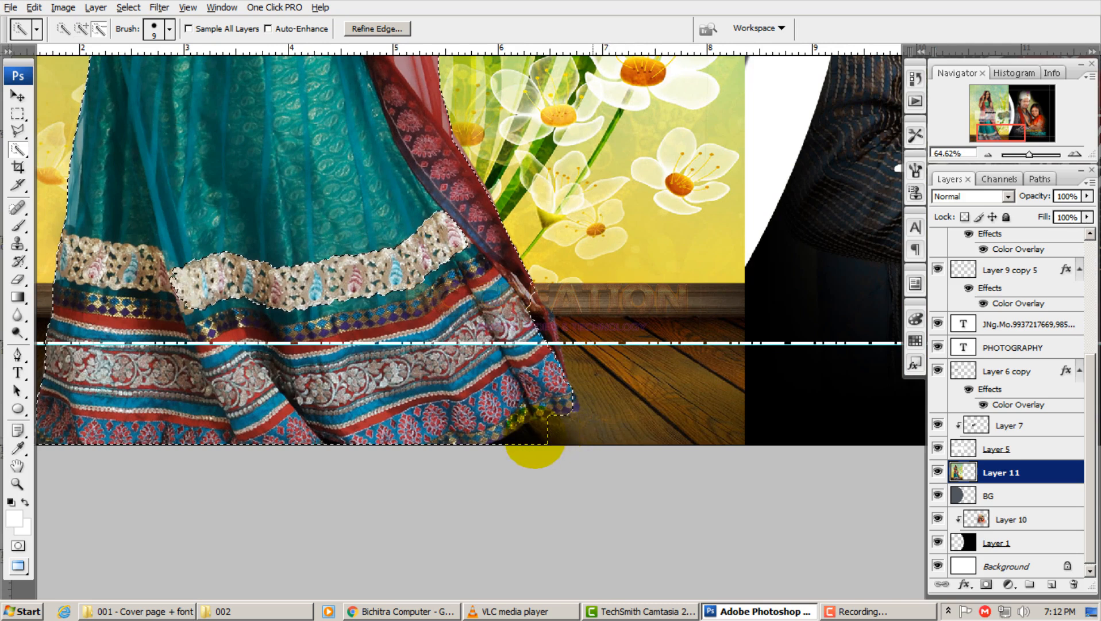
pyautogui.keyDown('alt'); pyautogui.click(533, 439); pyautogui.keyUp('alt')
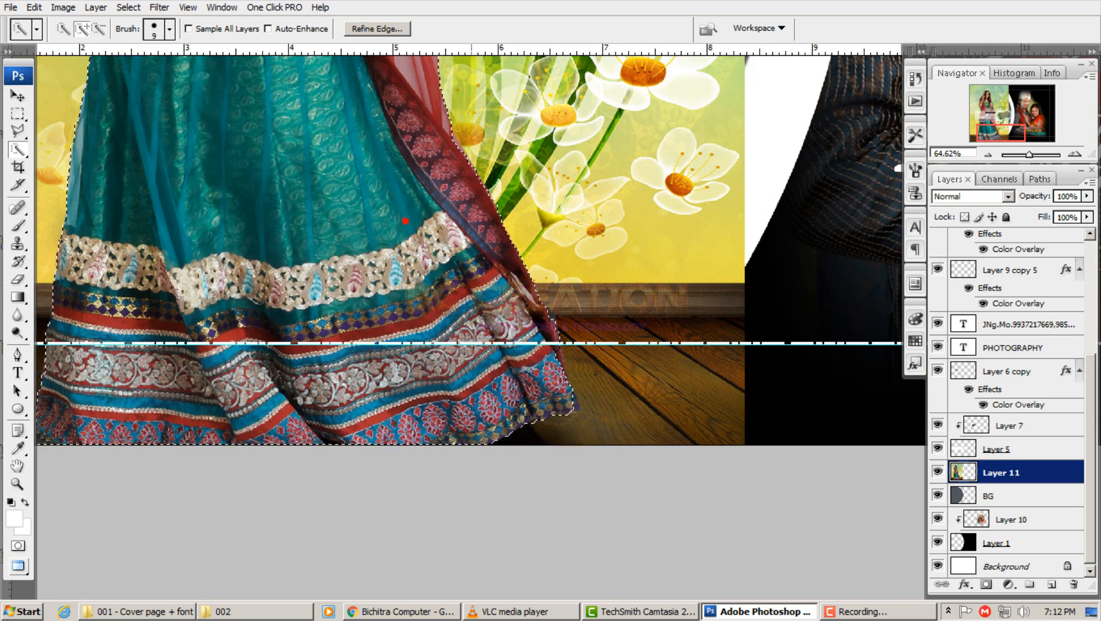
# Feather the selection of the woman by 11 pixels and add it as a layer mask on Layer 11
pyautogui.moveTo(125, 241); pyautogui.dragTo(294, 593)
pyautogui.moveTo(379, 194); pyautogui.dragTo(395, 532)
pyautogui.moveTo(399, 272); pyautogui.dragTo(321, 235)
pyautogui.rightClick(292, 163)
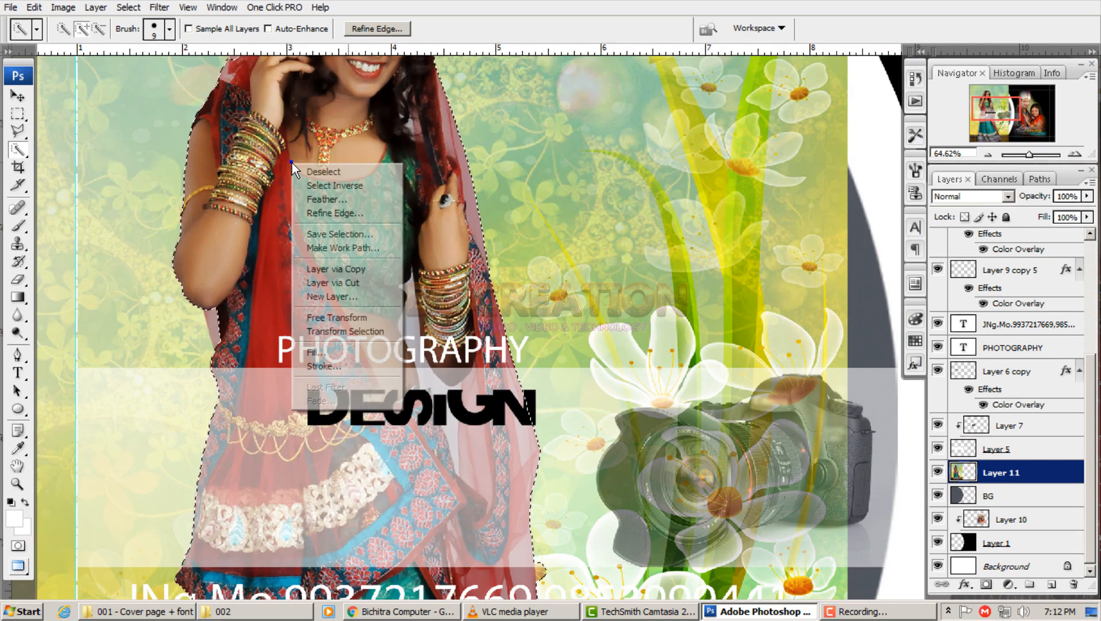
pyautogui.click(337, 199)
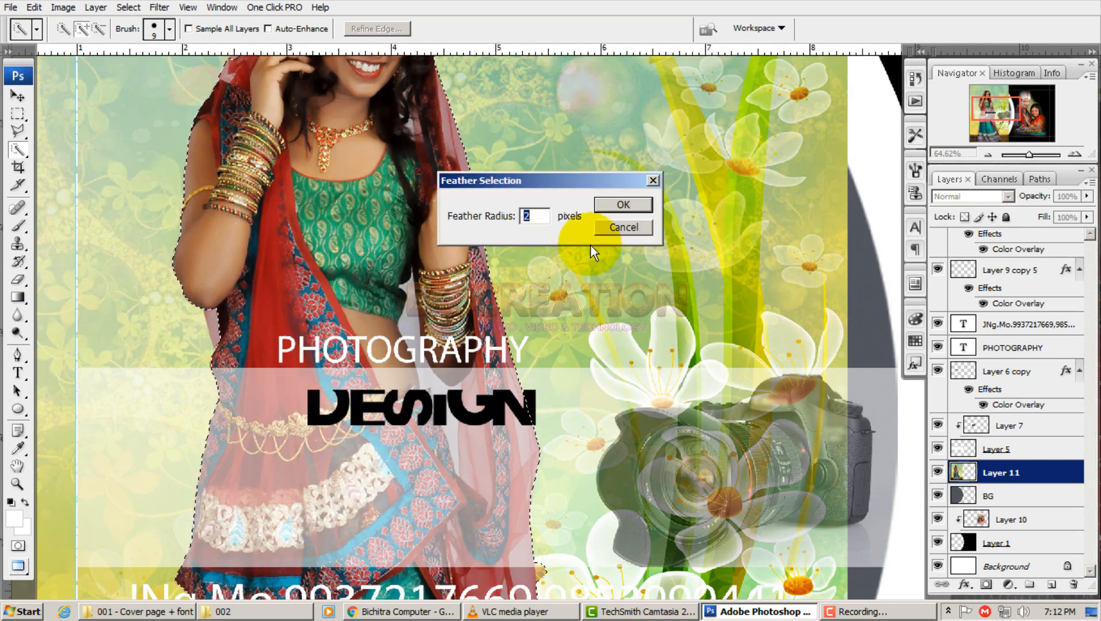
pyautogui.write('11')
pyautogui.press('Return')
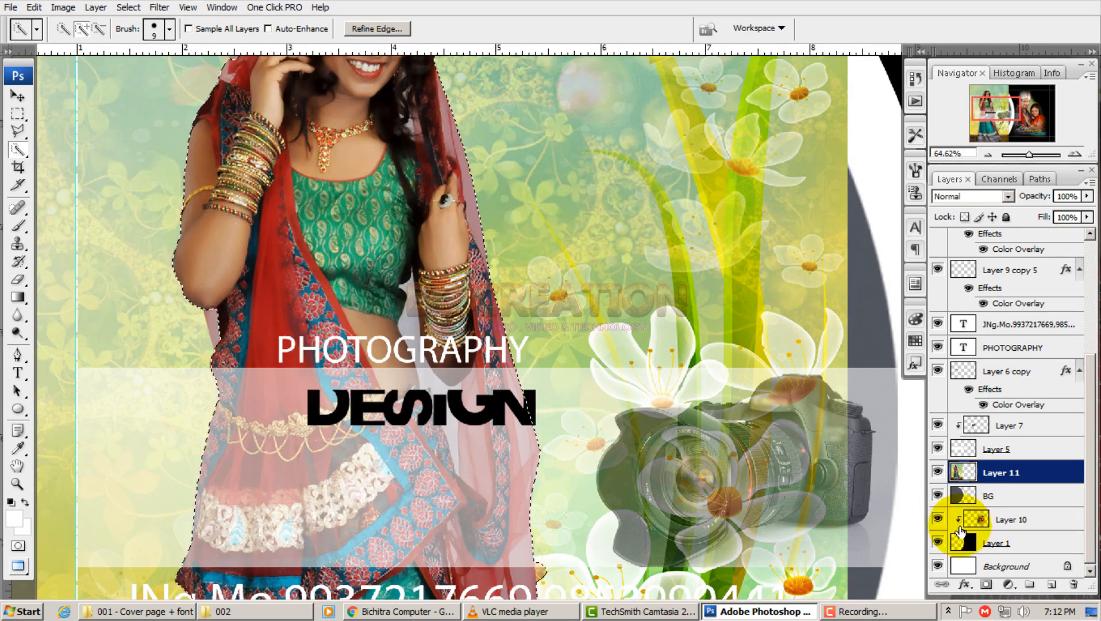
pyautogui.click(986, 585)
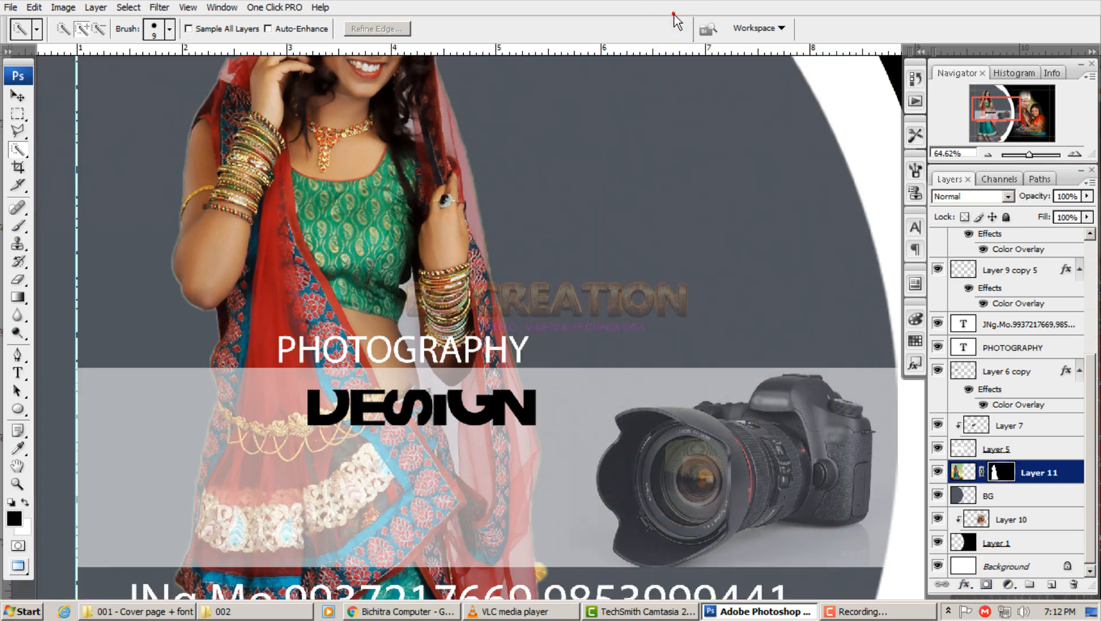
# Scale the masked Layer 11 figure down to 92%, fit it between the horizontal guides and commit
pyautogui.hotkey('ctrl', '0')
pyautogui.click(19, 96)
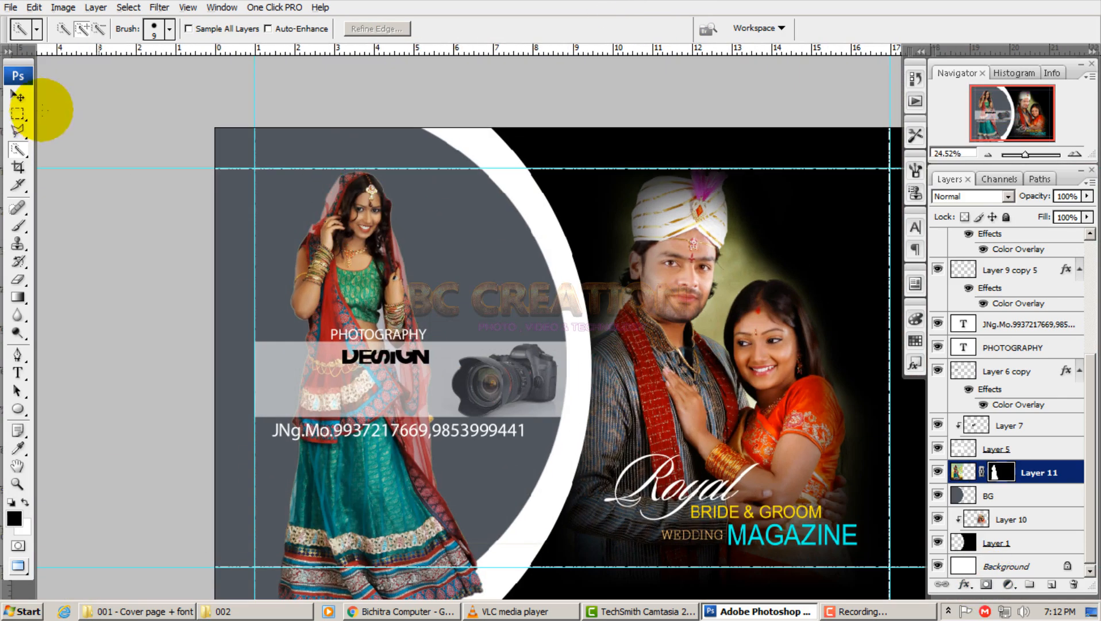
pyautogui.moveTo(315, 291); pyautogui.dragTo(324, 227)
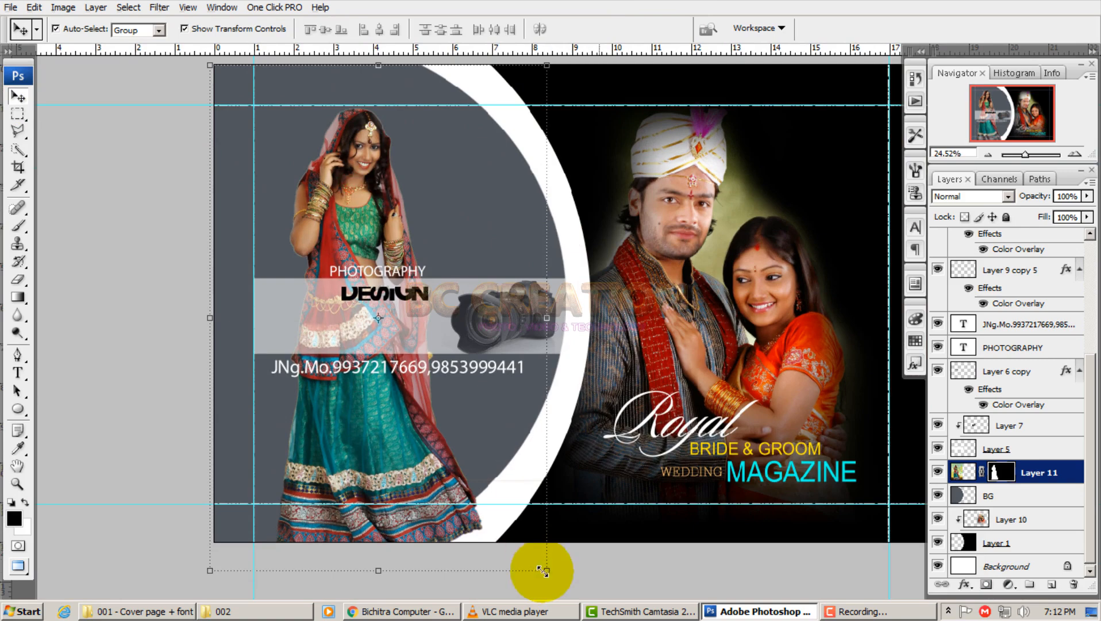
pyautogui.moveTo(543, 571); pyautogui.dragTo(394, 257)
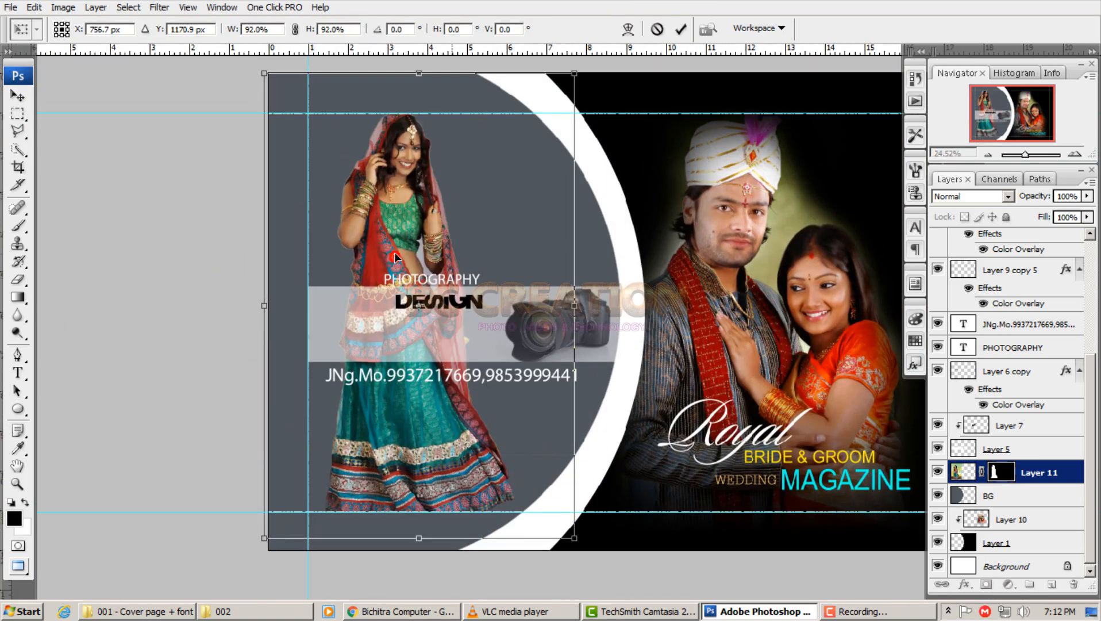
pyautogui.scroll(-3, 401, 202)
pyautogui.moveTo(465, 201); pyautogui.dragTo(399, 148)
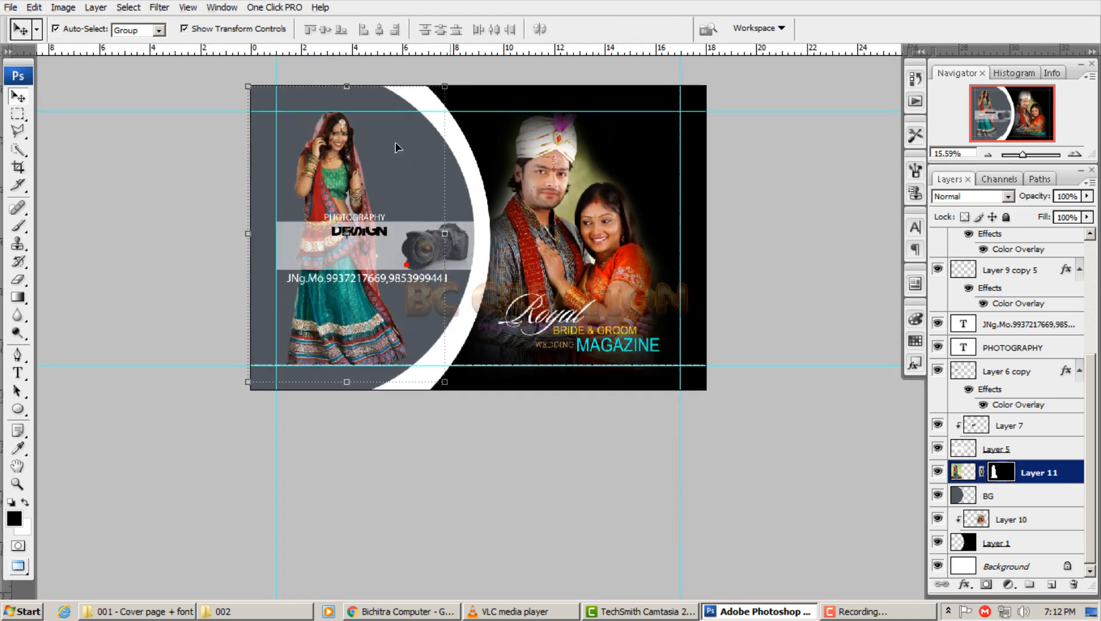
# Enlarge Layer 11 to 203.8% and move it down so the woman's head and upper body fill the back-cover panel
pyautogui.click(449, 86)
pyautogui.scroll(-3, 397, 253)
pyautogui.moveTo(374, 272); pyautogui.dragTo(403, 325)
pyautogui.moveTo(462, 394); pyautogui.dragTo(553, 485)
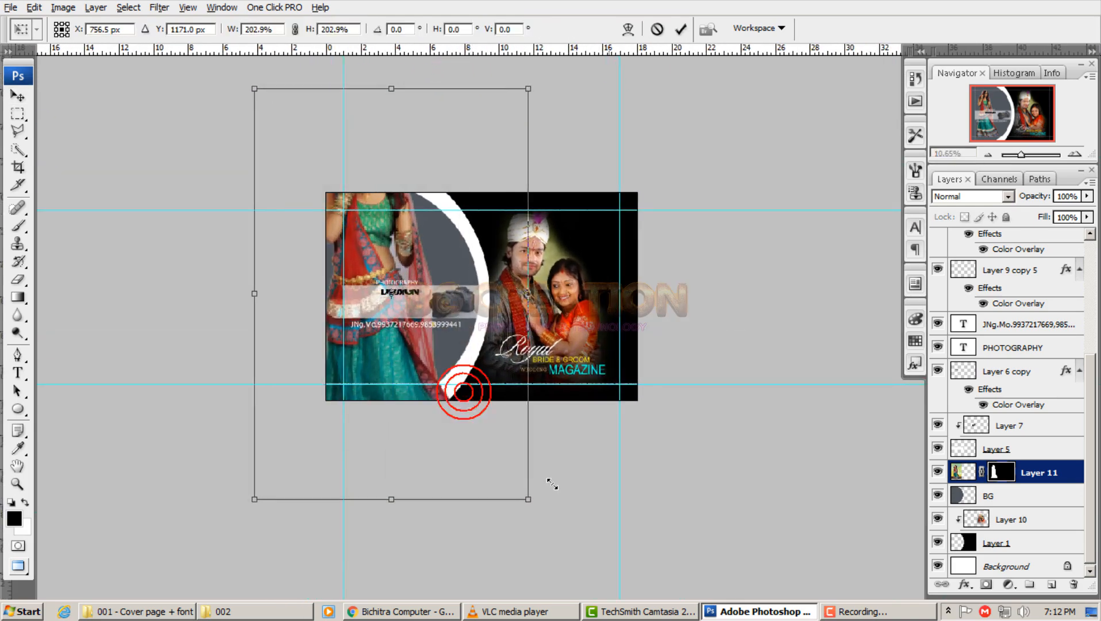
pyautogui.moveTo(430, 373); pyautogui.dragTo(436, 433)
pyautogui.moveTo(412, 320); pyautogui.dragTo(431, 398)
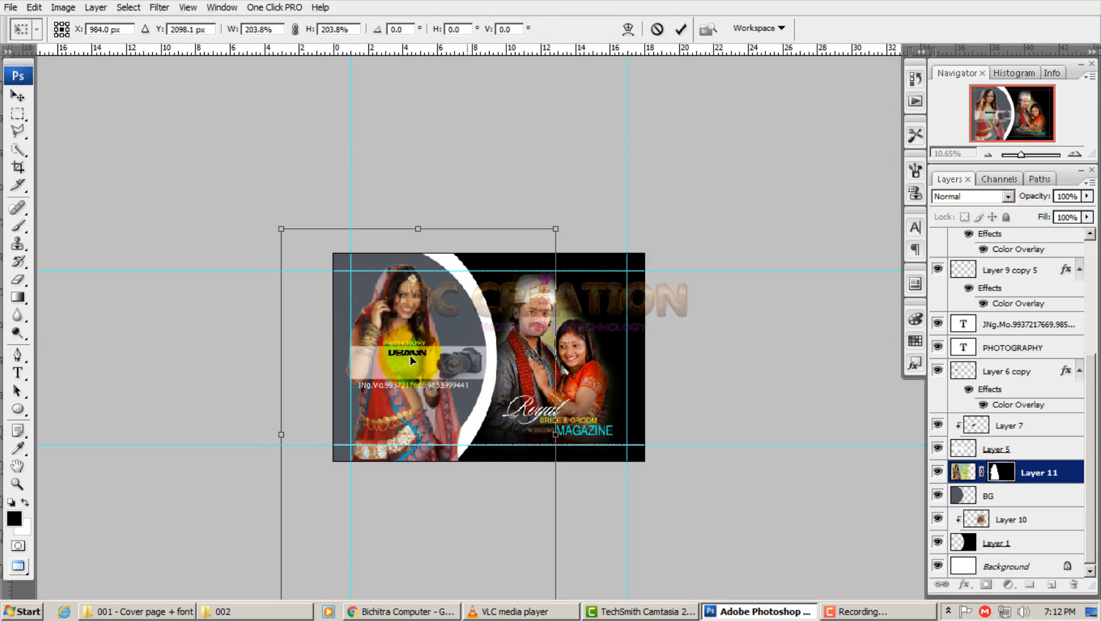
# Clip the masked Layer 11 to the BG layer and deselect the layer
pyautogui.click(988, 484)
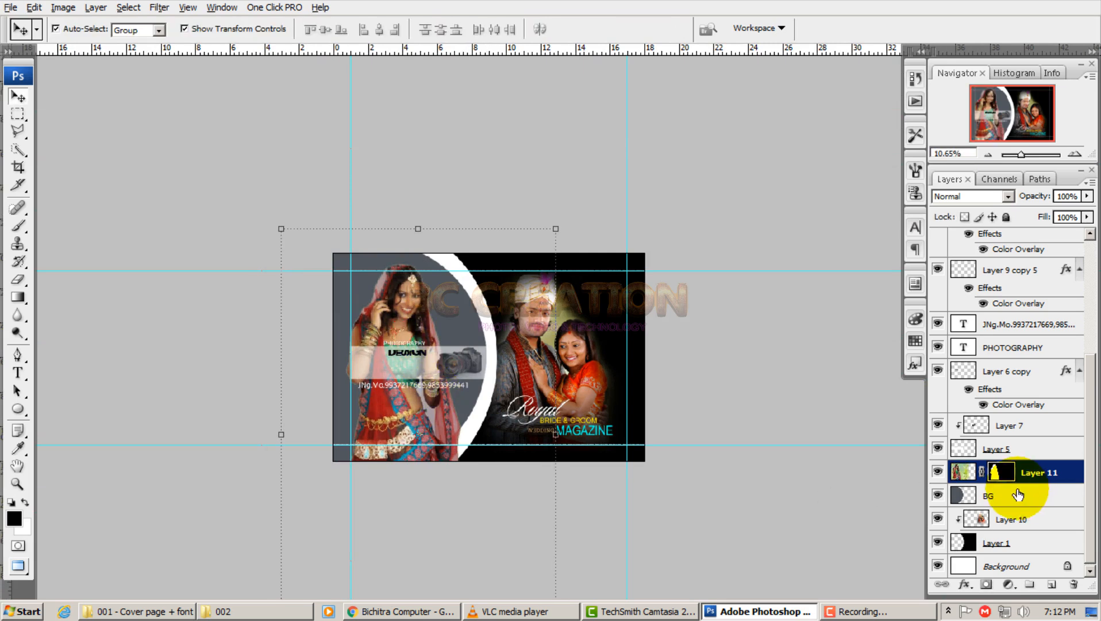
pyautogui.keyDown('alt'); pyautogui.click(983, 484); pyautogui.keyUp('alt')
pyautogui.click(797, 300)
pyautogui.scroll(3, 580, 393)
pyautogui.moveTo(413, 339); pyautogui.dragTo(619, 361)
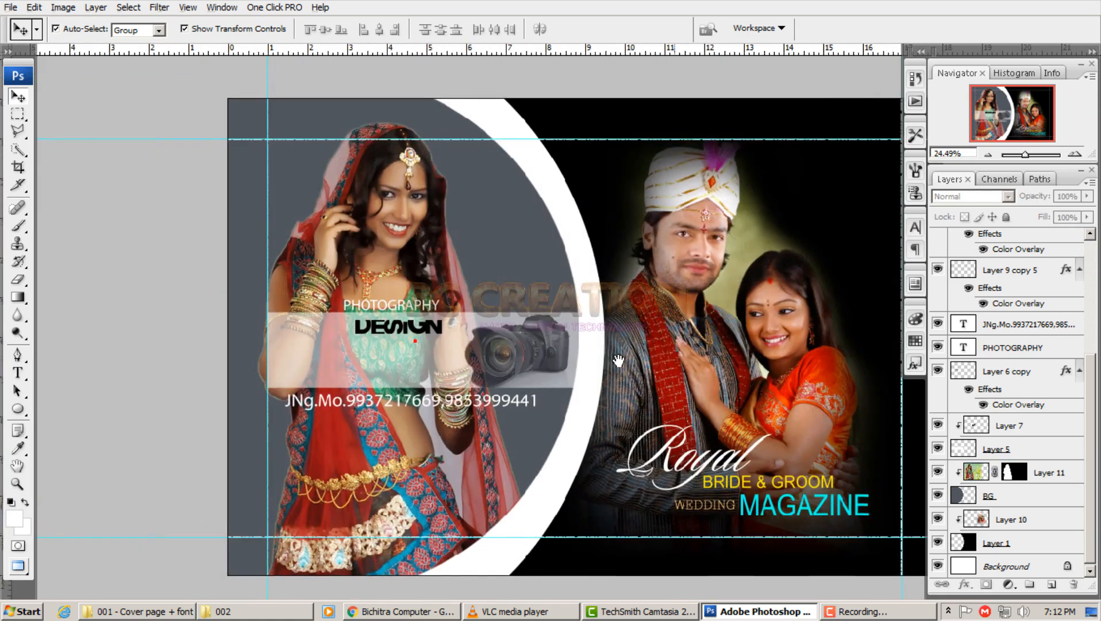
# Try to edit the "Royal" title text, accepting substitution of its missing font
pyautogui.scroll(5, 659, 426)
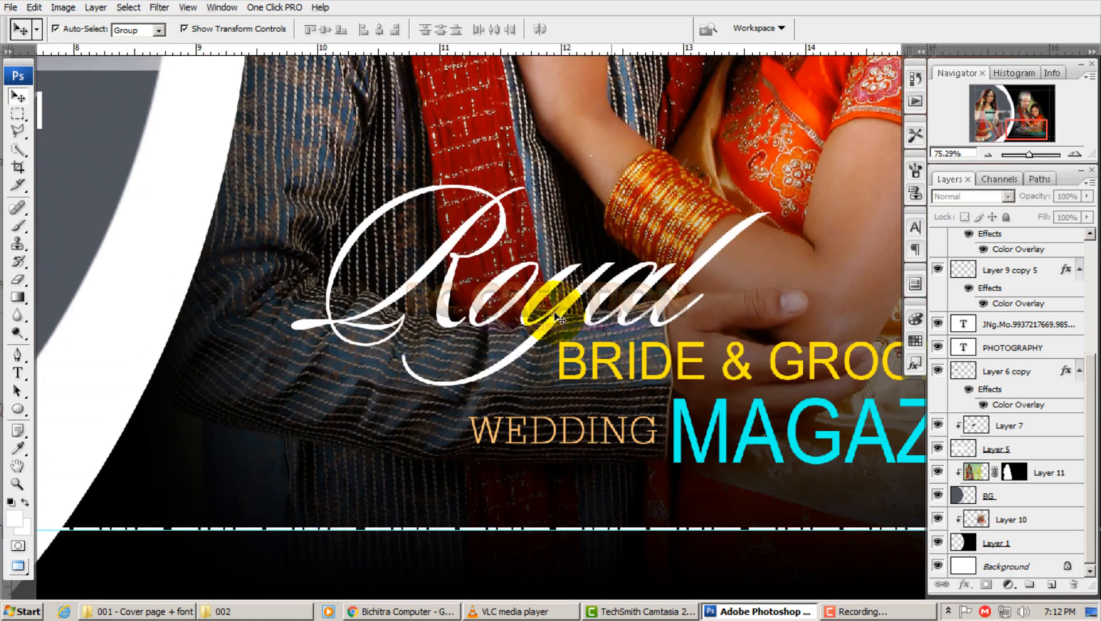
pyautogui.click(556, 316)
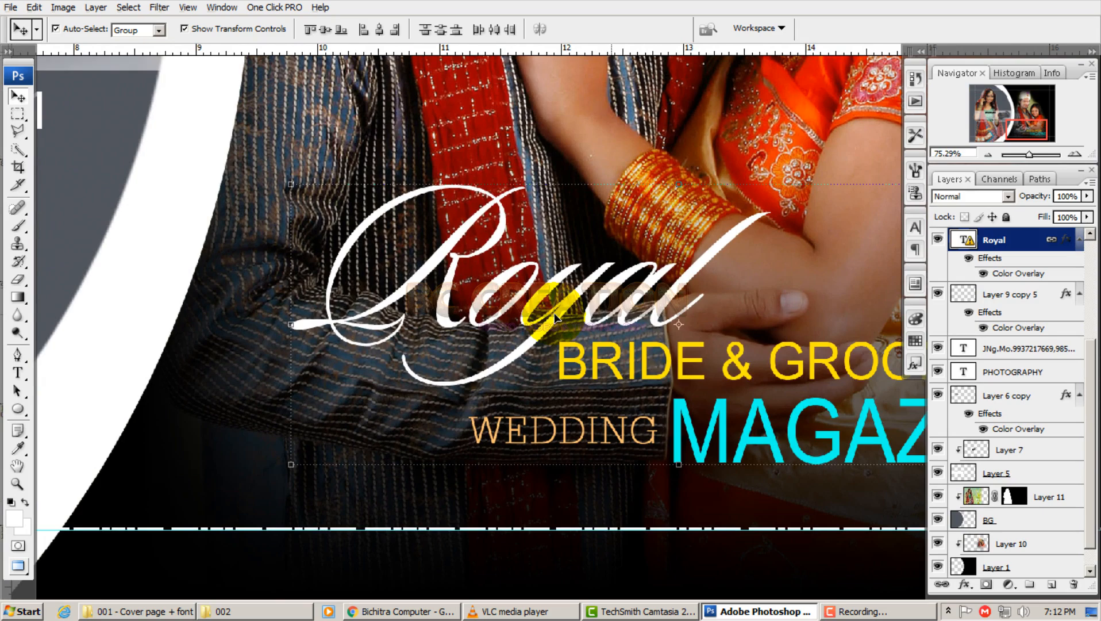
pyautogui.press('t')
pyautogui.click(447, 315)
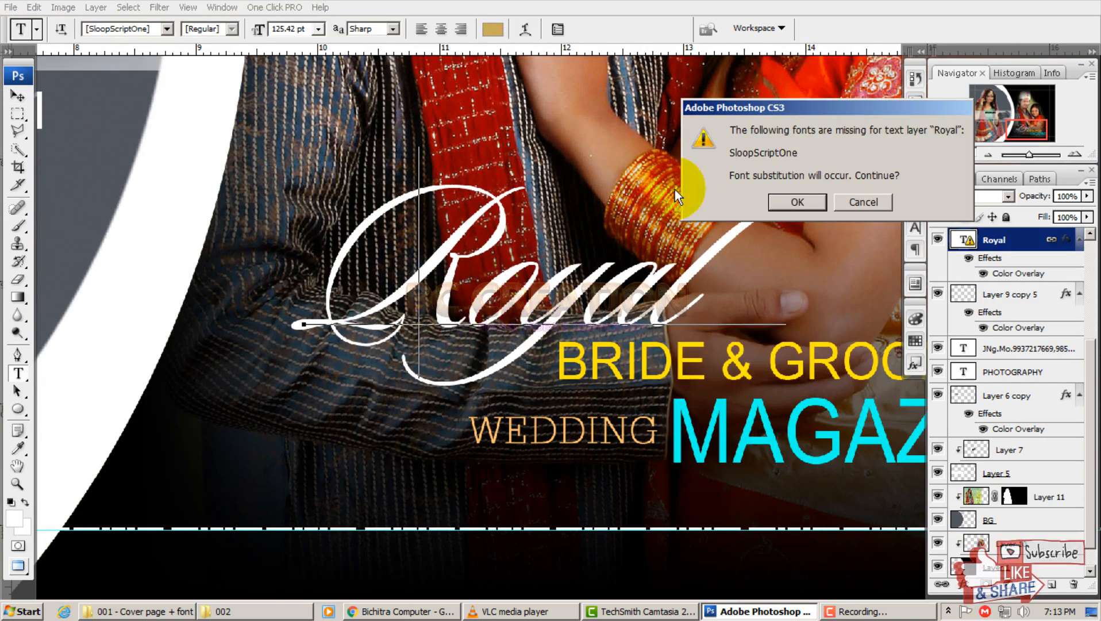
pyautogui.click(788, 197)
pyautogui.click(545, 265)
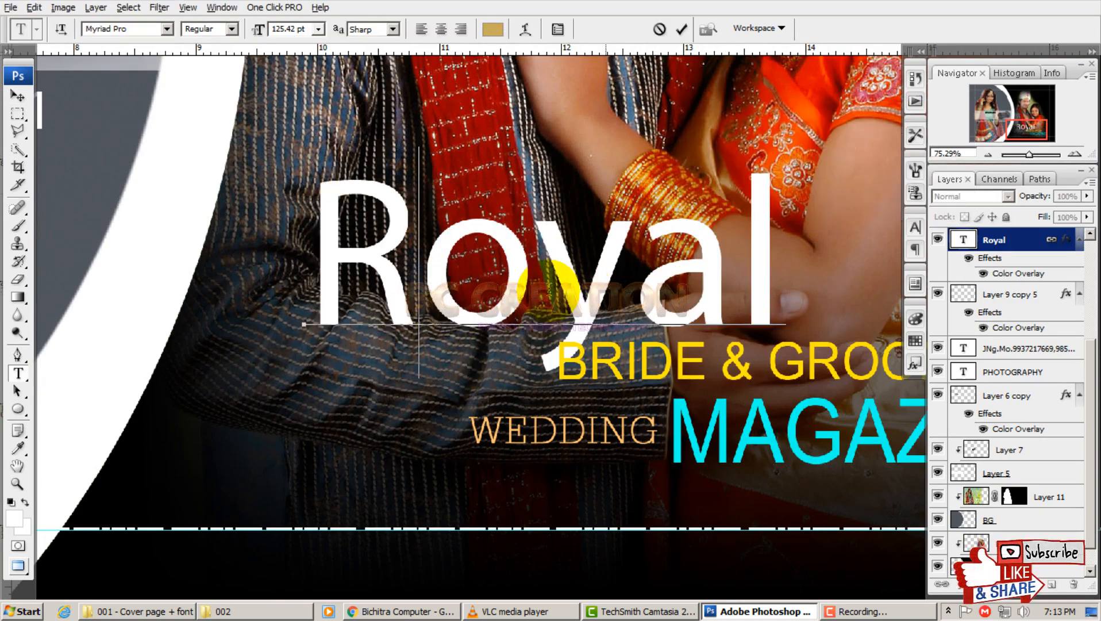
pyautogui.scroll(-2, 539, 284)
pyautogui.click(660, 29)
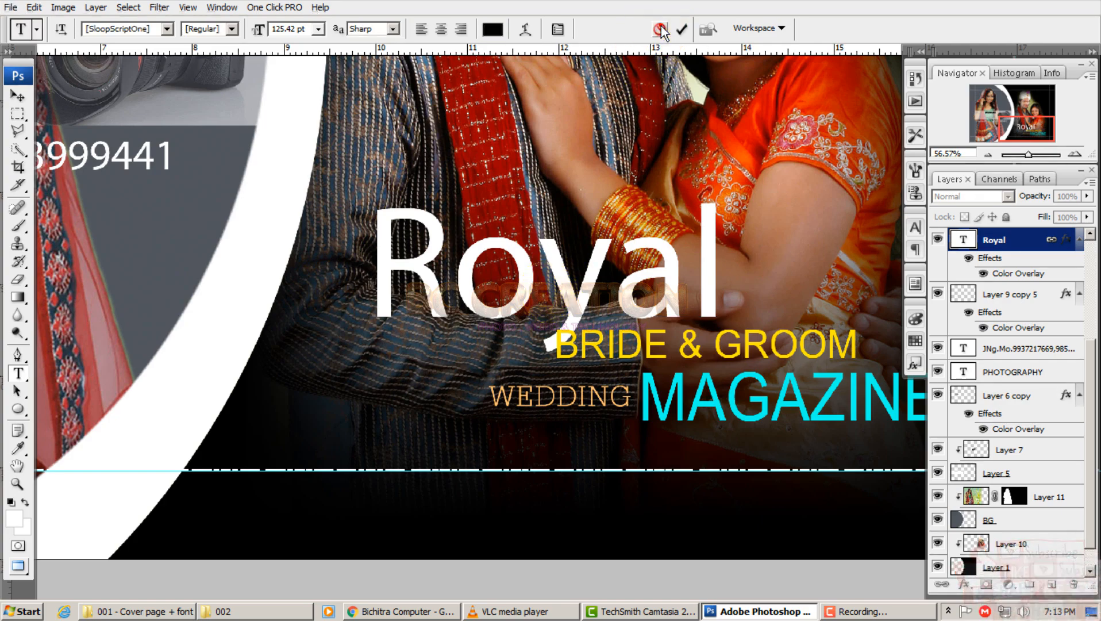
pyautogui.moveTo(636, 362); pyautogui.dragTo(820, 433)
pyautogui.moveTo(479, 364); pyautogui.dragTo(773, 376)
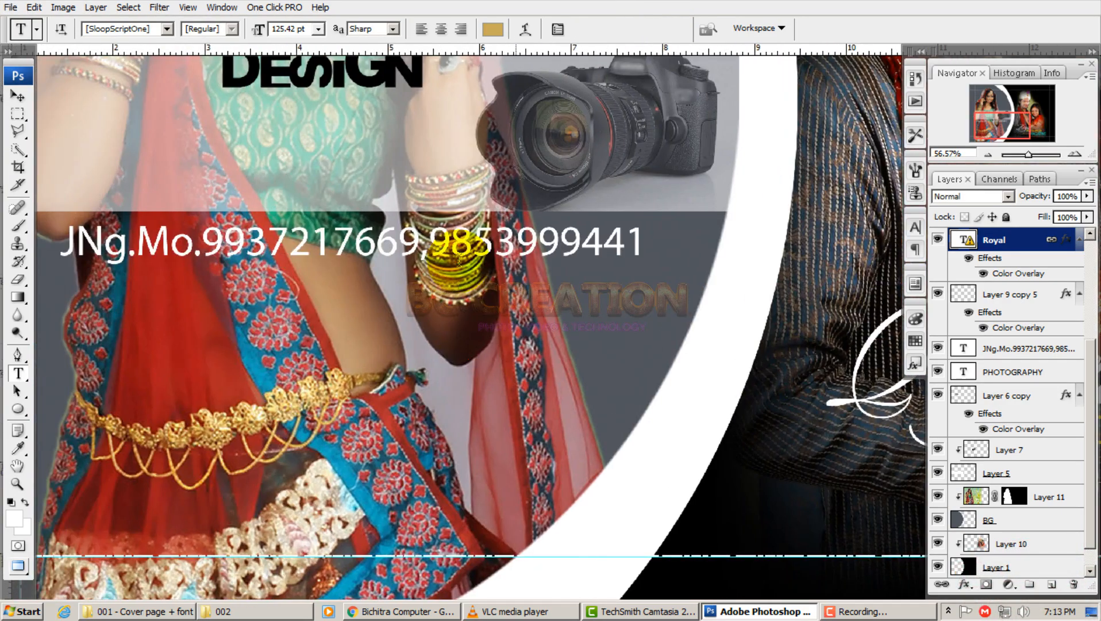
pyautogui.moveTo(518, 261); pyautogui.dragTo(649, 526)
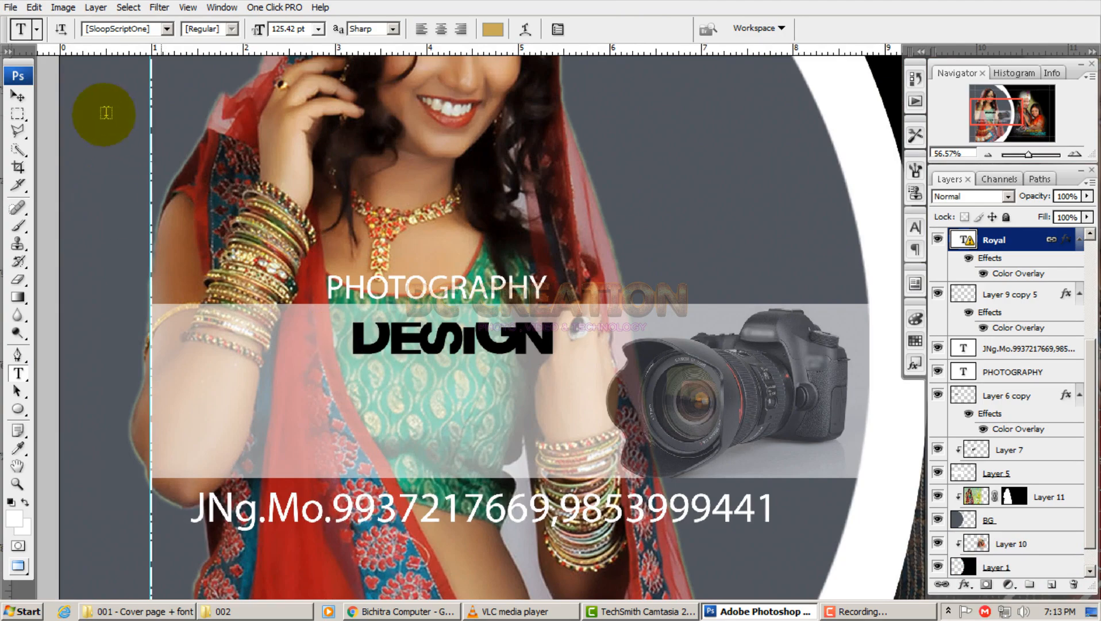
# Add the text "BC Creation" in the back cover's light band and enlarge it to 196.8%
pyautogui.moveTo(393, 251); pyautogui.dragTo(323, 236)
pyautogui.moveTo(577, 426); pyautogui.dragTo(189, 246)
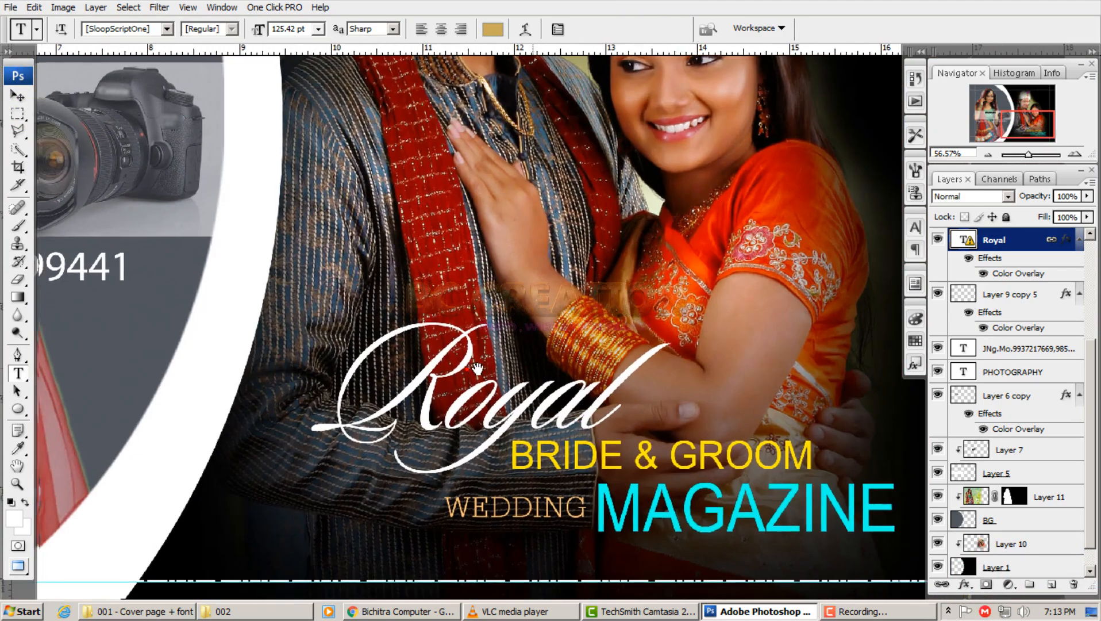
pyautogui.moveTo(115, 298); pyautogui.dragTo(643, 384)
pyautogui.click(199, 266)
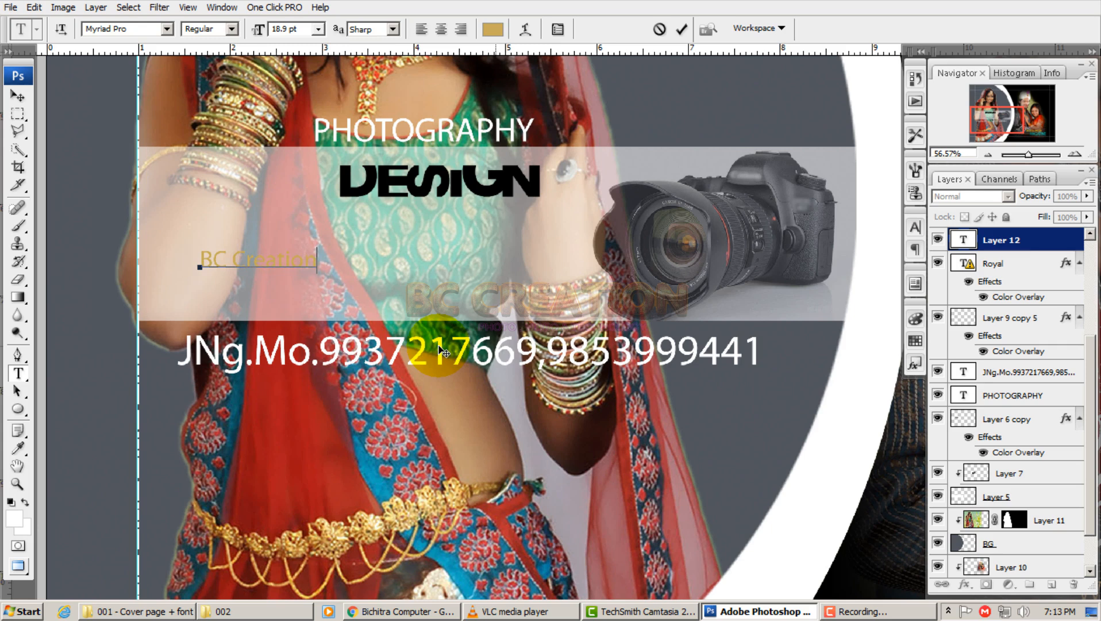
pyautogui.hotkey('ctrl', 'Return')
pyautogui.hotkey('ctrl', 't')
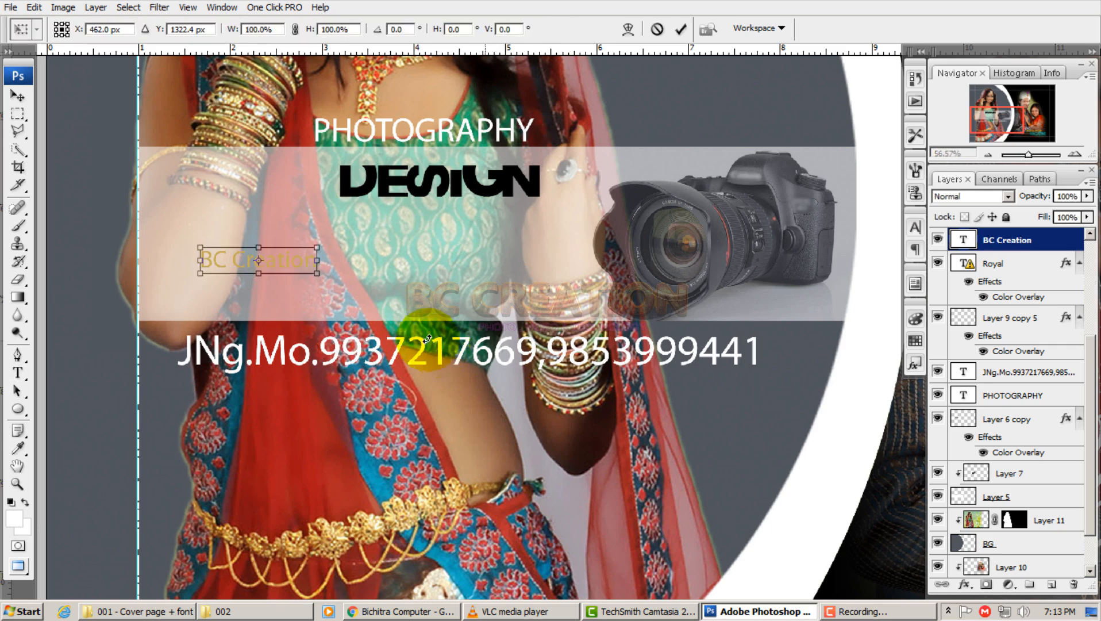
pyautogui.moveTo(318, 258); pyautogui.dragTo(441, 250)
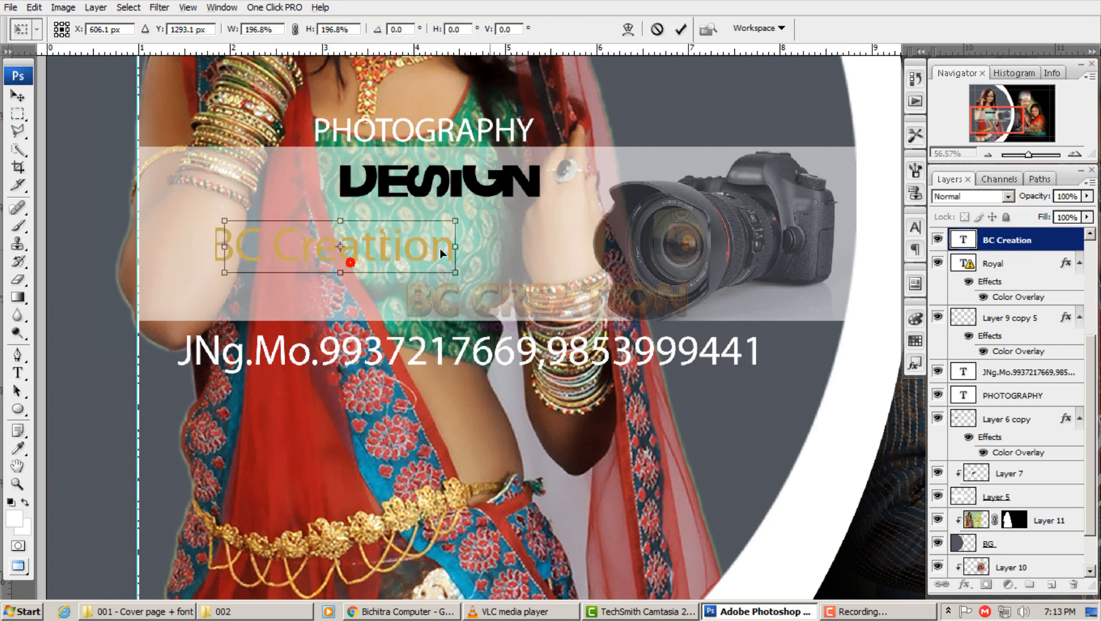
pyautogui.press('Return')
# Recolor the whole "BC Creation" text bright red and commit the edit
pyautogui.click(468, 244)
pyautogui.hotkey('ctrl', 'a')
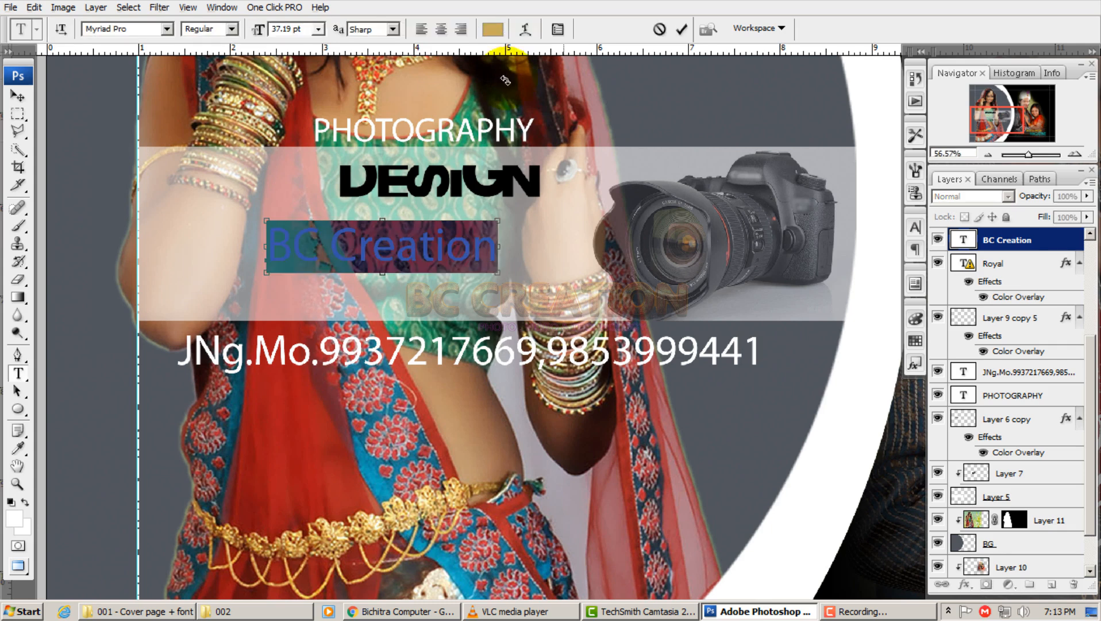
pyautogui.click(493, 30)
pyautogui.moveTo(743, 165); pyautogui.dragTo(702, 107)
pyautogui.click(922, 151)
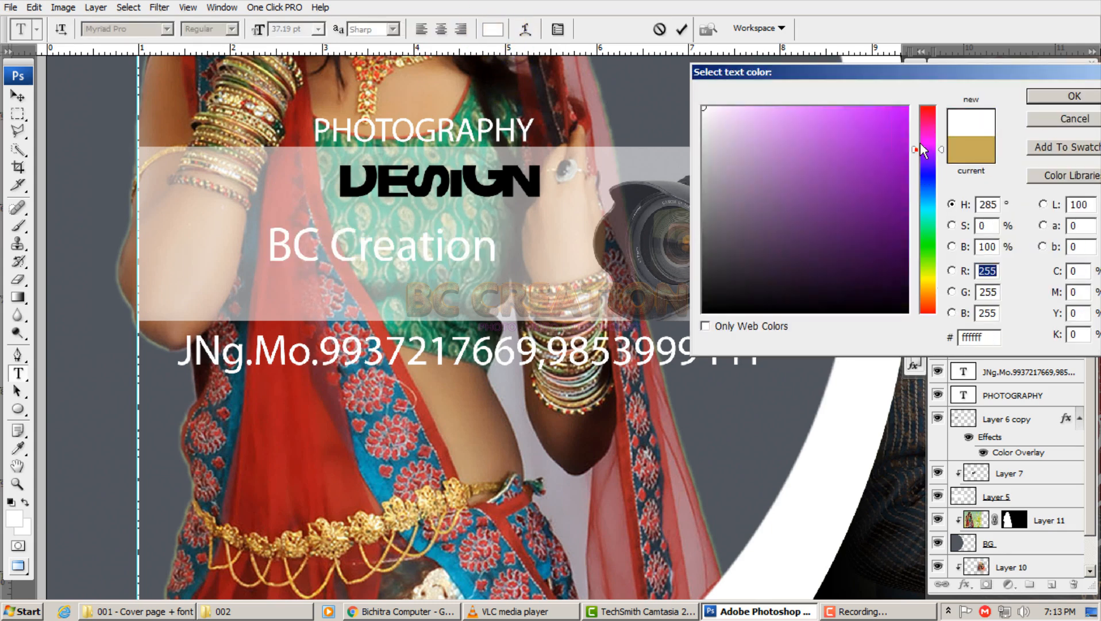
pyautogui.moveTo(911, 114); pyautogui.dragTo(915, 85)
pyautogui.click(1039, 121)
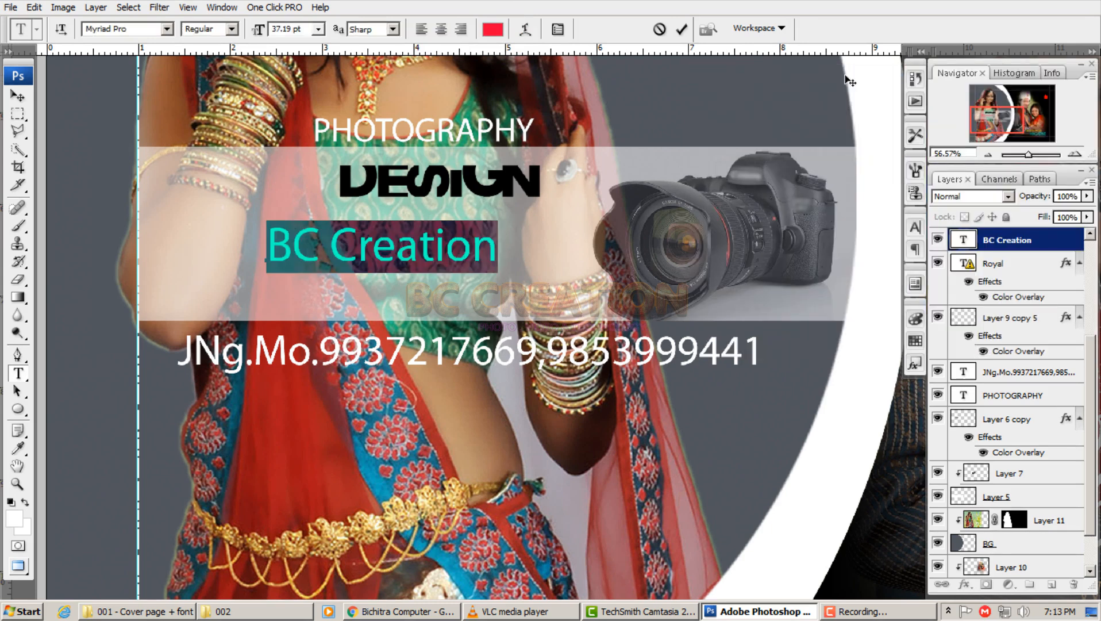
pyautogui.click(685, 34)
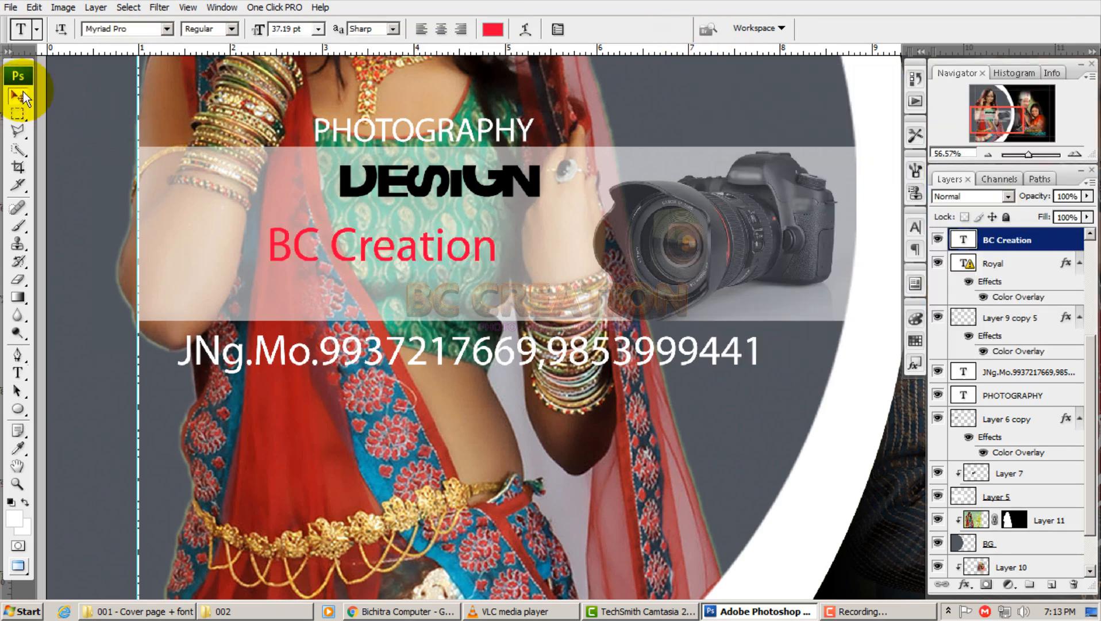
# Scale the red "BC Creation" text up to 170.8% so it spans more of the light band
pyautogui.click(23, 92)
pyautogui.hotkey('ctrl', 't')
pyautogui.moveTo(506, 217); pyautogui.dragTo(579, 204)
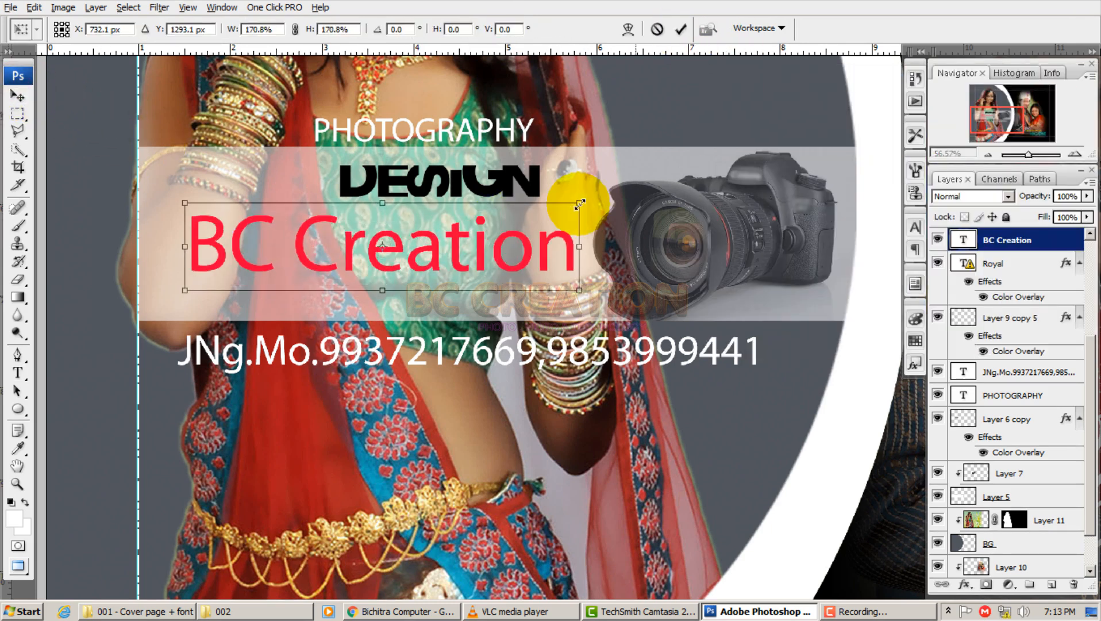
pyautogui.press('Return')
# Change the contact line's prefix from "JNg" to "Jng" and fit the whole cover in view
pyautogui.click(18, 373)
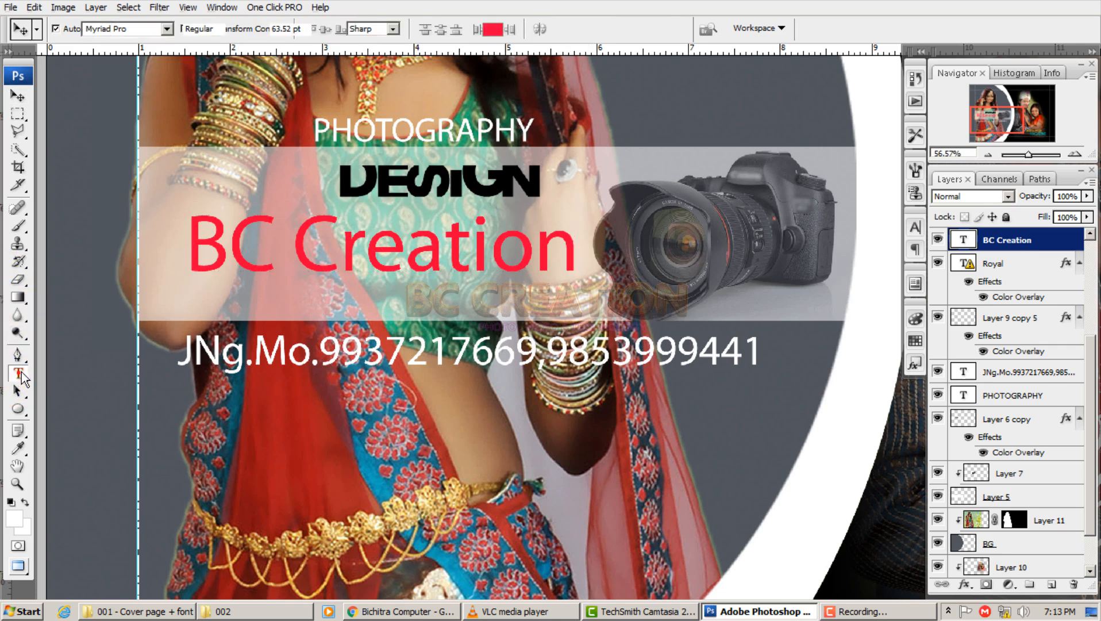
pyautogui.moveTo(199, 349); pyautogui.dragTo(219, 352)
pyautogui.write('n')
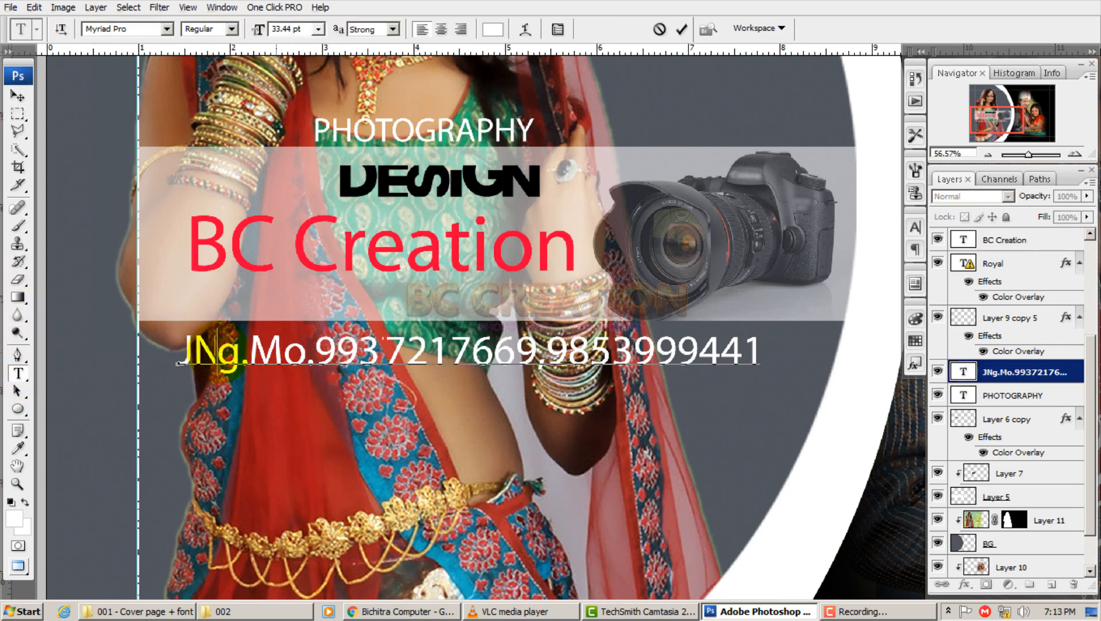
pyautogui.hotkey('ctrl', 'Return')
pyautogui.click(23, 96)
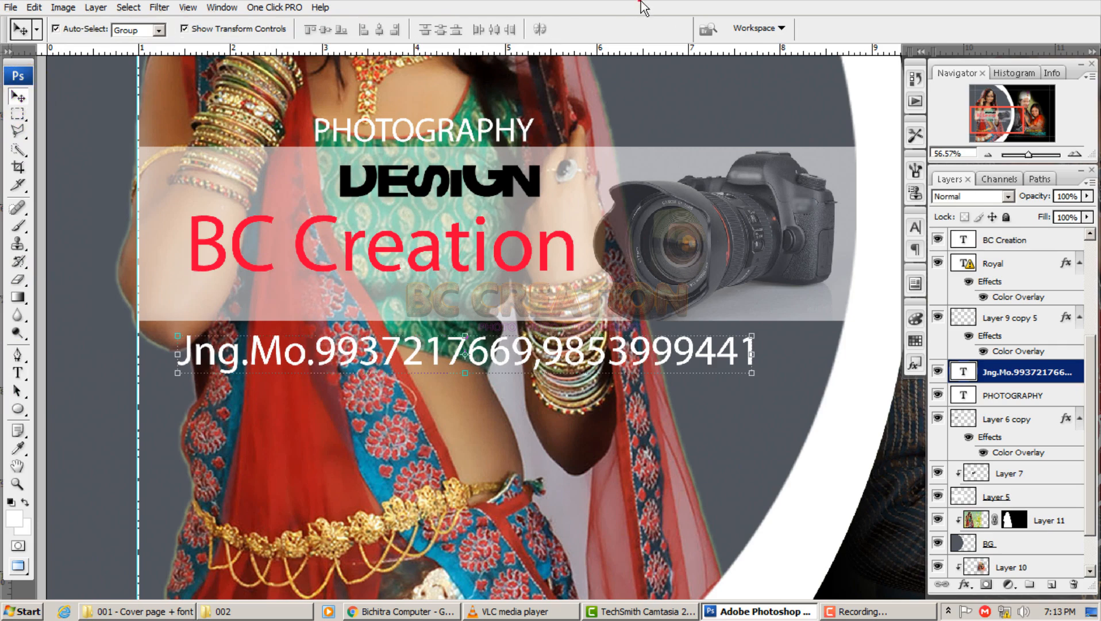
pyautogui.hotkey('ctrl', '0')
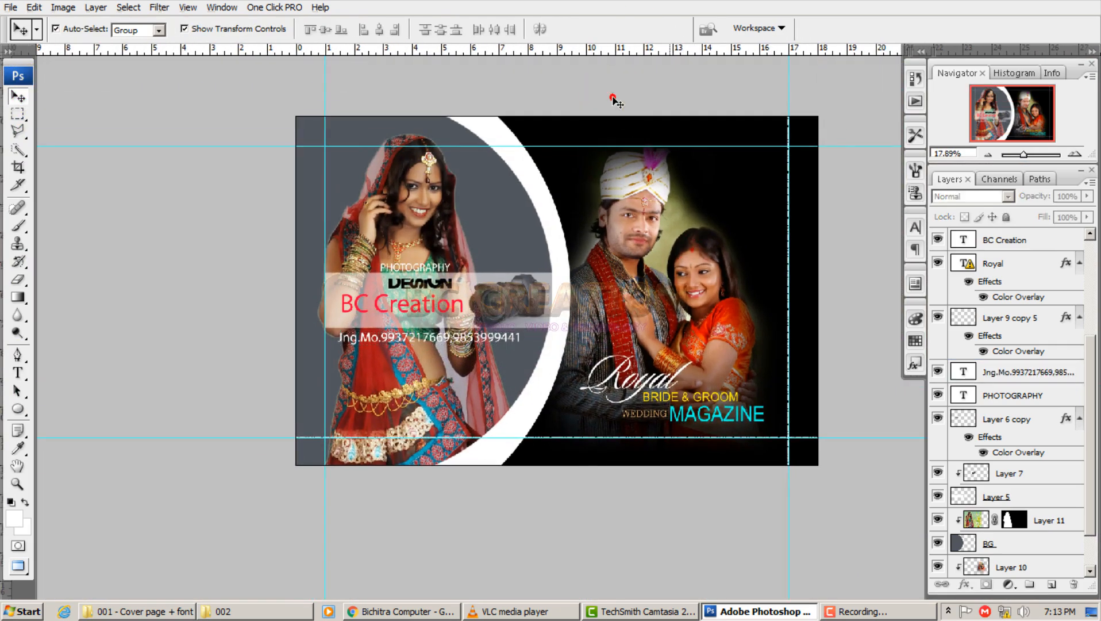
# Close the 016 cover and the two source photos used for it
pyautogui.hotkey('ctrl', 'w')
pyautogui.click(825, 190)
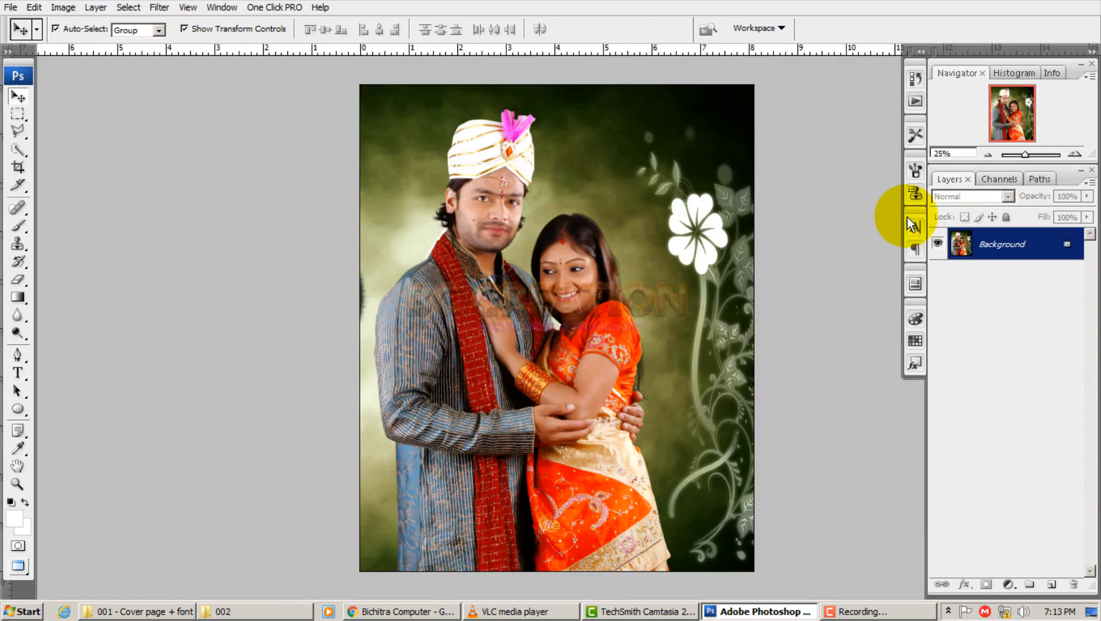
pyautogui.hotkey('ctrl', 'w')
pyautogui.click(831, 181)
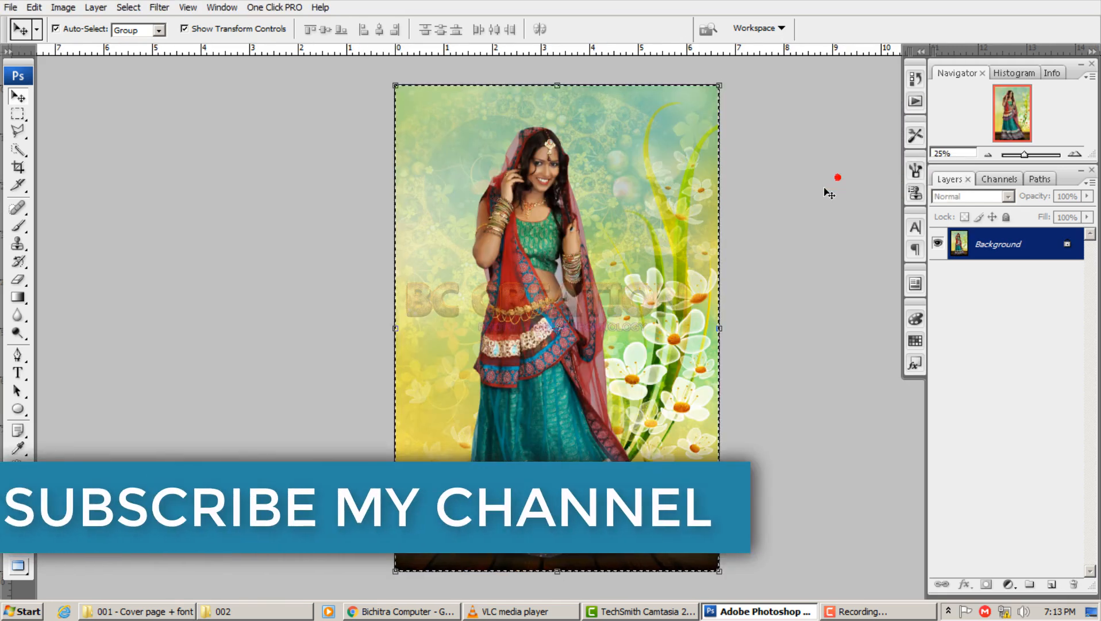
pyautogui.hotkey('ctrl', 'w')
pyautogui.click(771, 184)
pyautogui.click(814, 175)
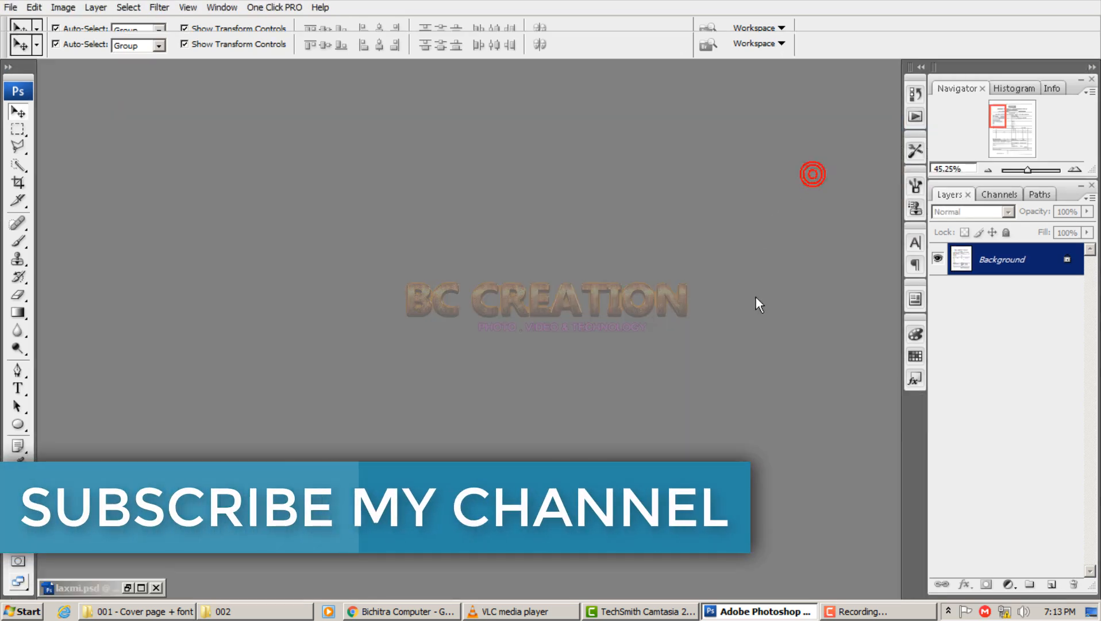
pyautogui.click(755, 297)
# Switch to the "001 - Cover page + font" folder and open the 018 PSD cover
pyautogui.moveTo(253, 614)
pyautogui.click(196, 562)
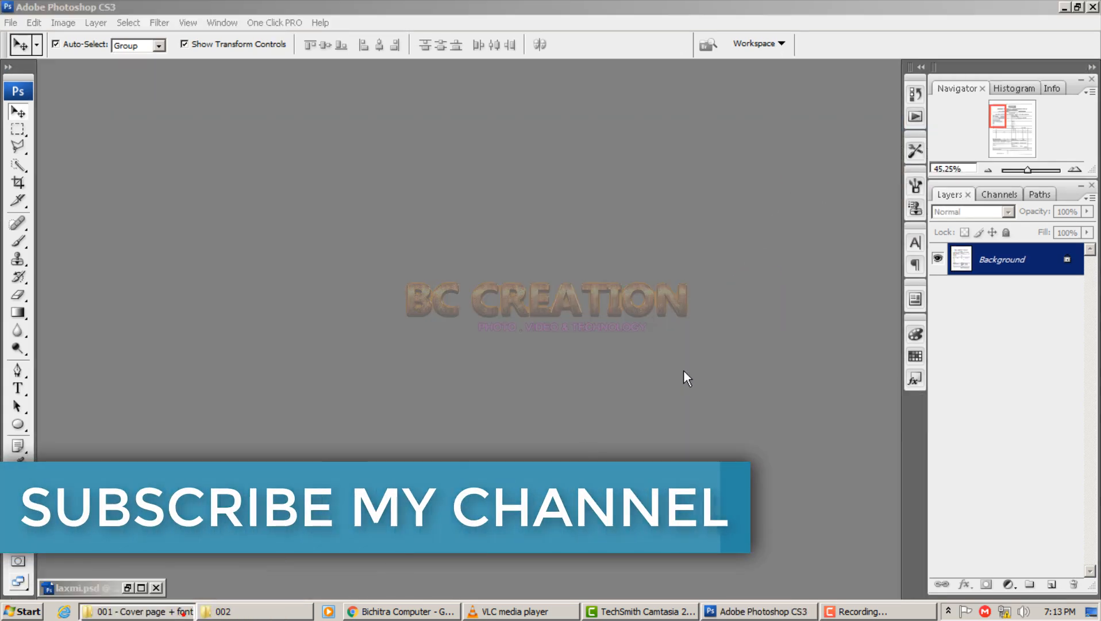
pyautogui.scroll(-3, 733, 350)
pyautogui.scroll(3, 738, 206)
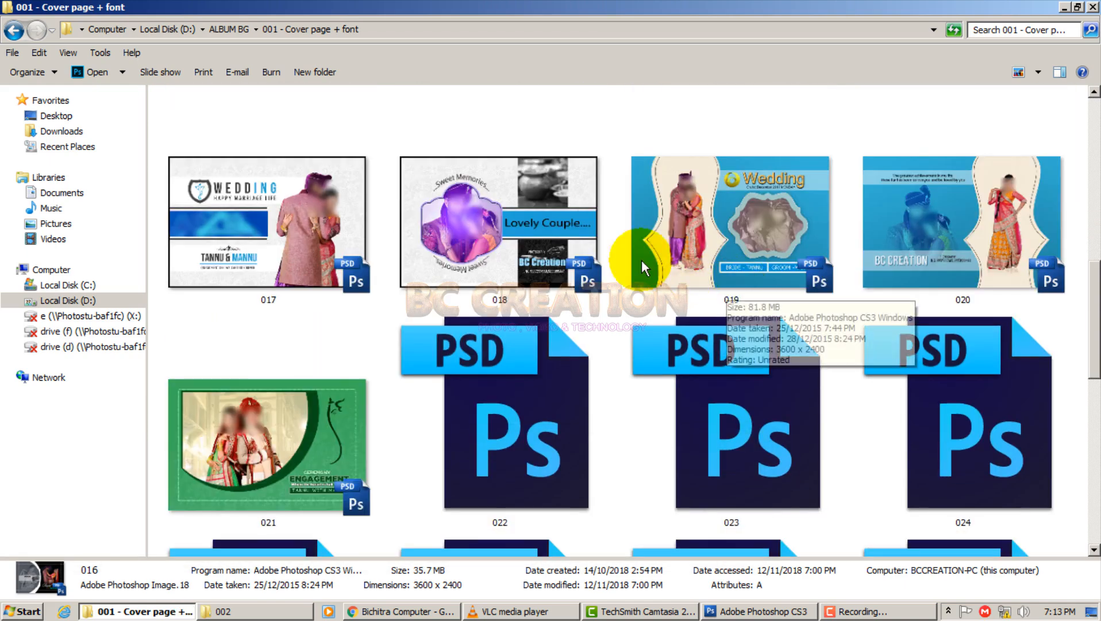
pyautogui.click(786, 219)
pyautogui.click(514, 230)
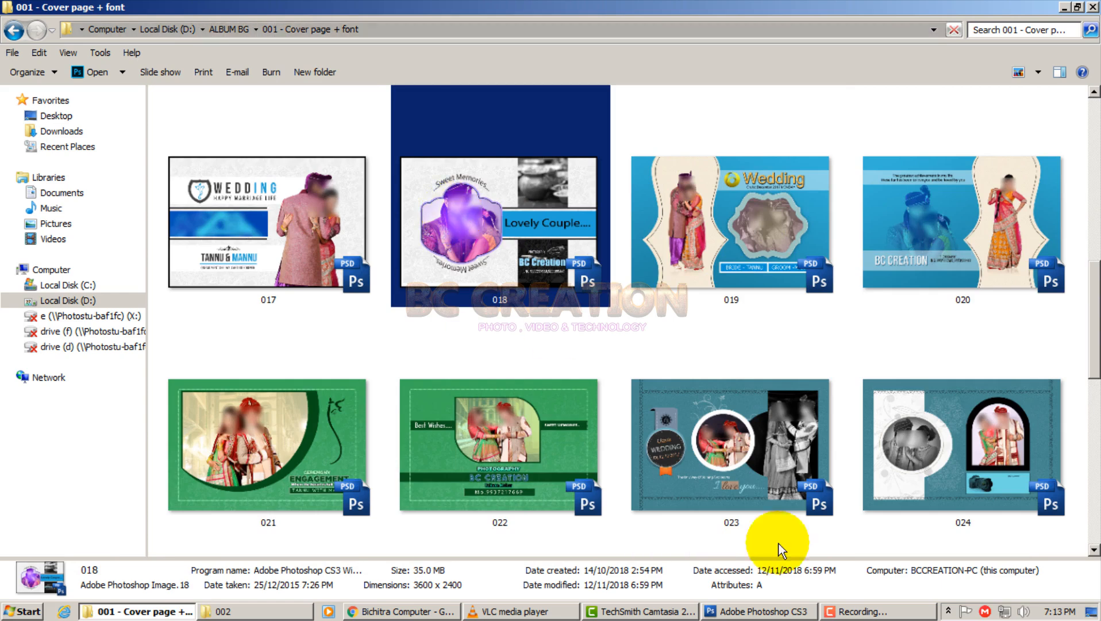
pyautogui.click(880, 611)
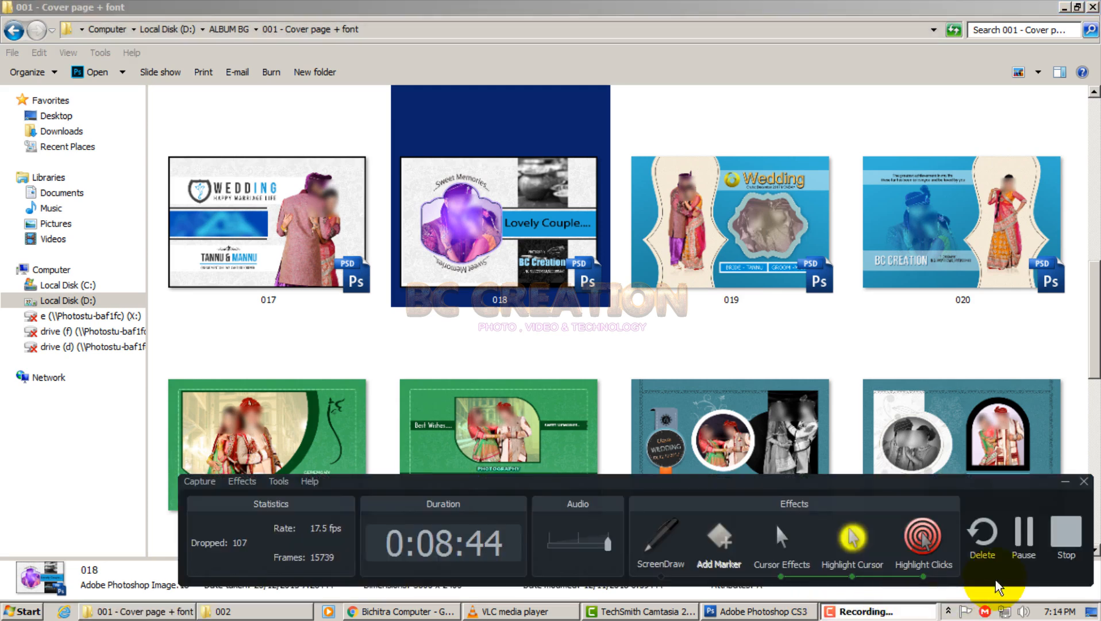
pyautogui.click(1064, 483)
# Switch to Photoshop, select the couple picture in the 018 cover and toggle its layer's visibility to inspect it
pyautogui.click(767, 612)
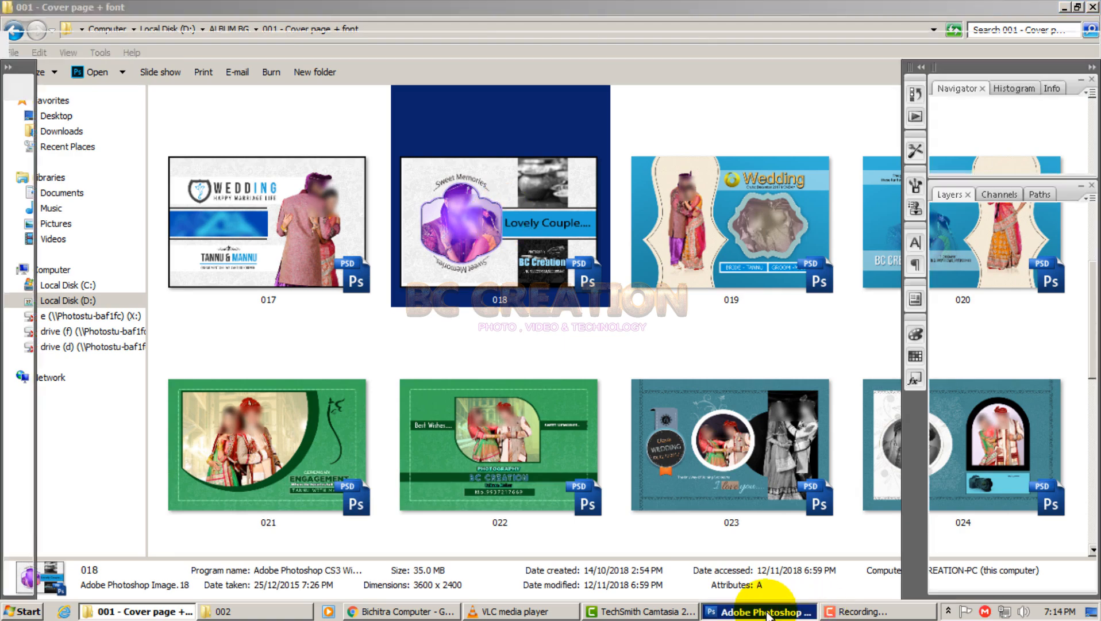
pyautogui.click(365, 262)
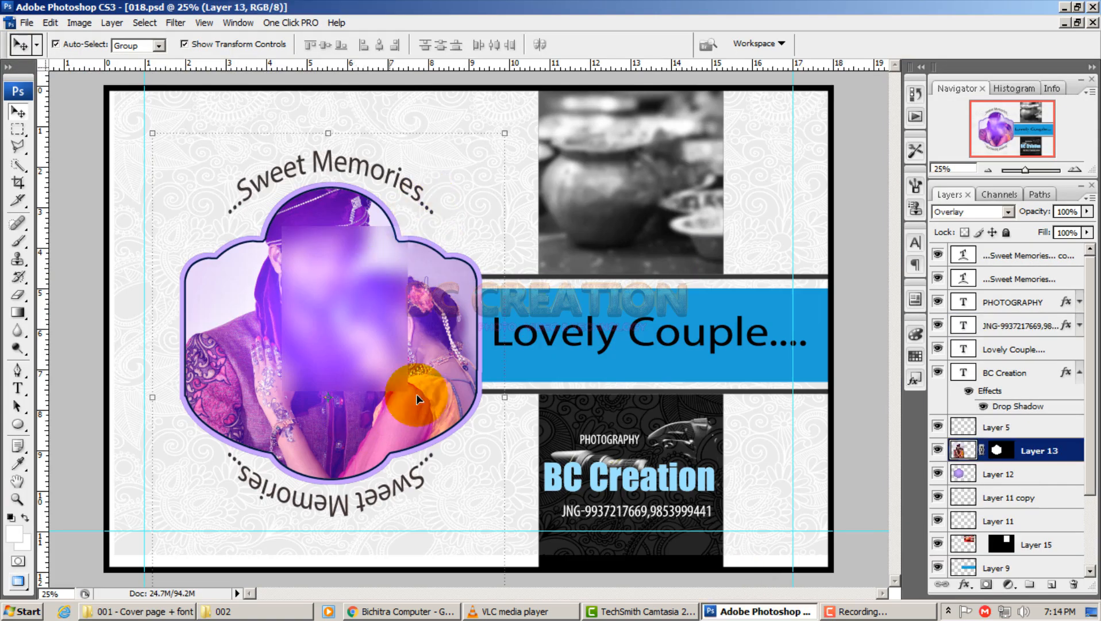
pyautogui.click(938, 450)
pyautogui.click(938, 450)
pyautogui.click(938, 450)
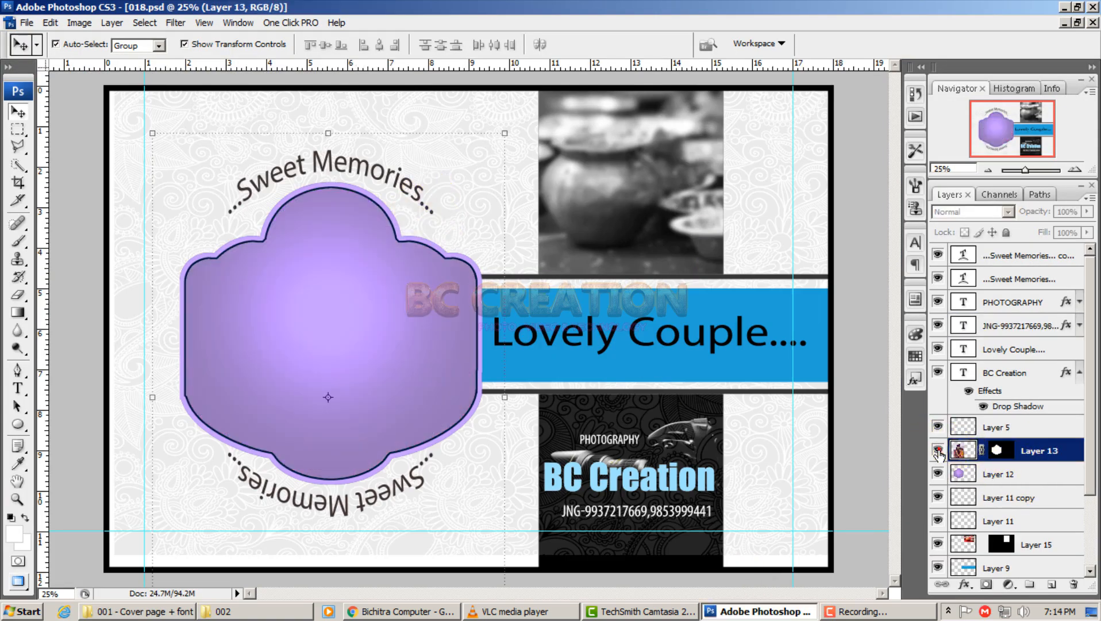
pyautogui.click(938, 450)
# Apply the layer mask of Layer 13 permanently and toggle the layer's visibility to check it
pyautogui.click(997, 450)
pyautogui.rightClick(997, 450)
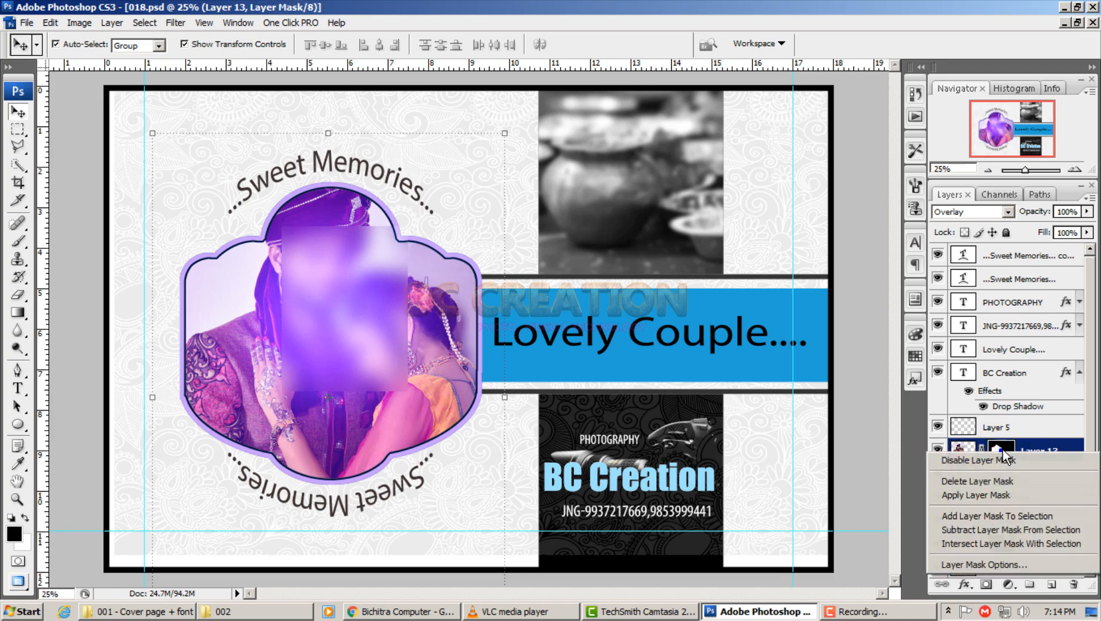
pyautogui.click(990, 496)
pyautogui.click(938, 450)
pyautogui.click(938, 450)
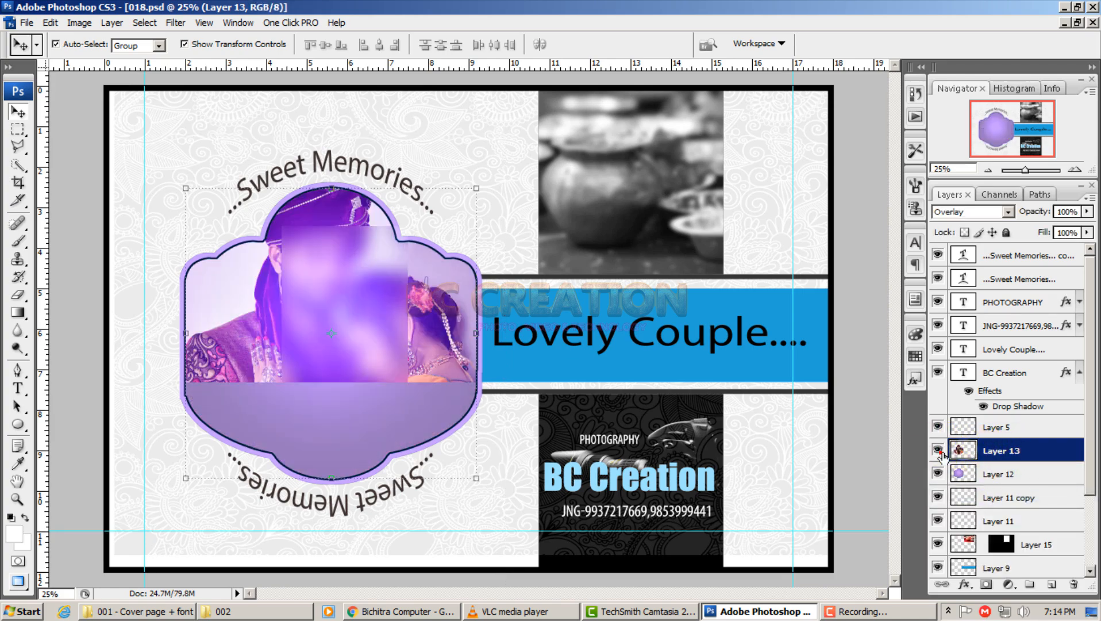
# Check Layer 13's blend mode options and delete this old couple picture from the 018 cover
pyautogui.click(1074, 585)
pyautogui.hotkey('ctrl', 'z')
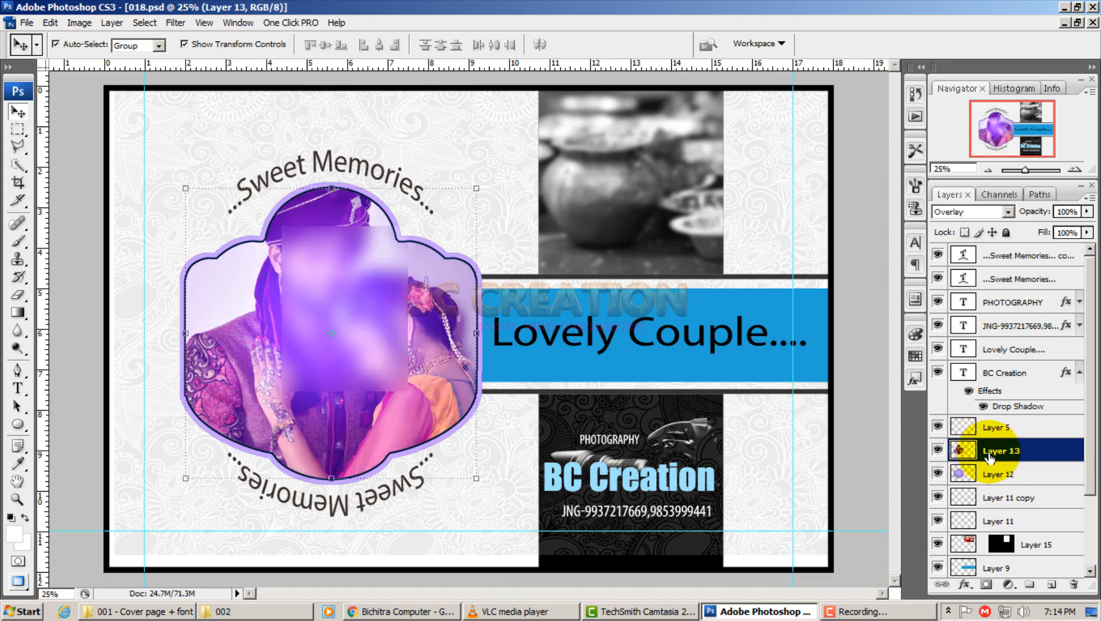
pyautogui.click(970, 212)
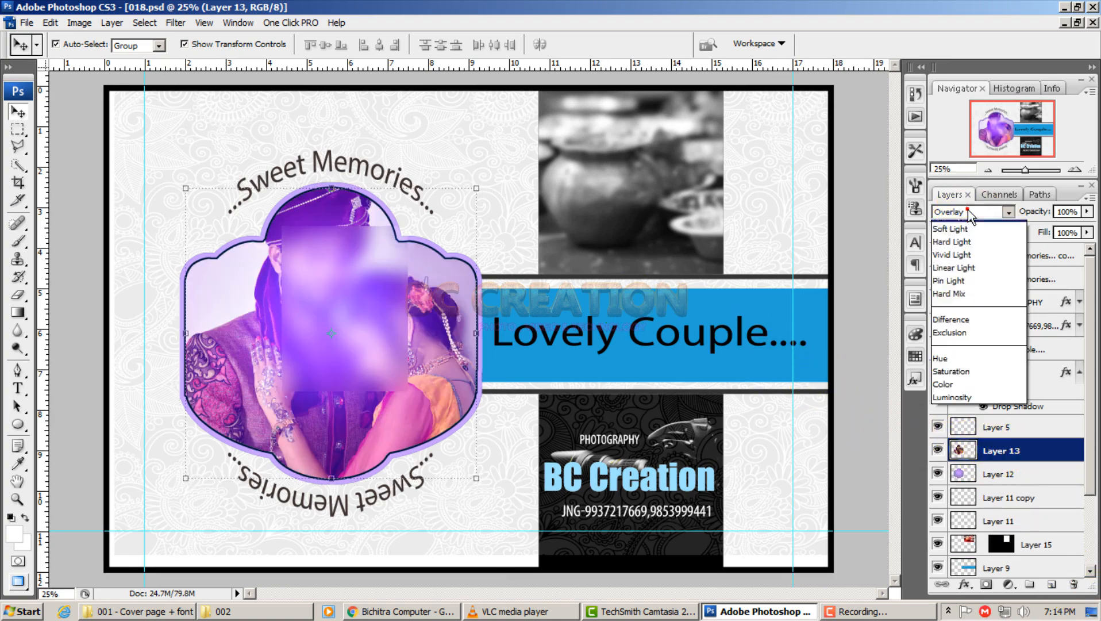
pyautogui.click(972, 217)
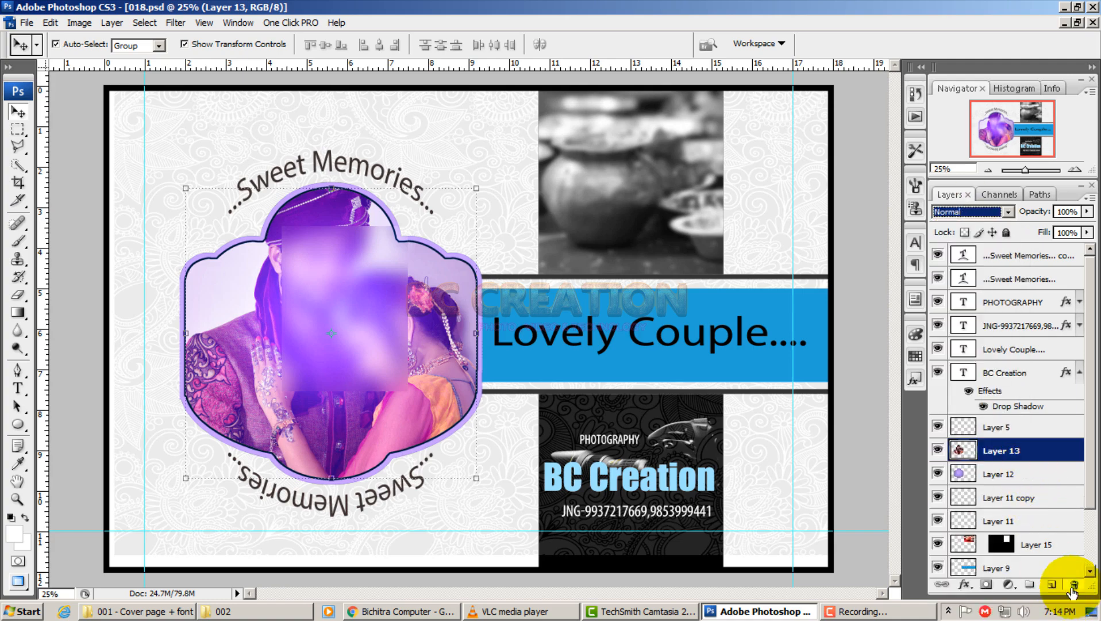
pyautogui.click(1072, 587)
# Choose the couple photo EditPoint-SB-Vol-15-0043 from the 002 folder and open it in Photoshop
pyautogui.click(225, 612)
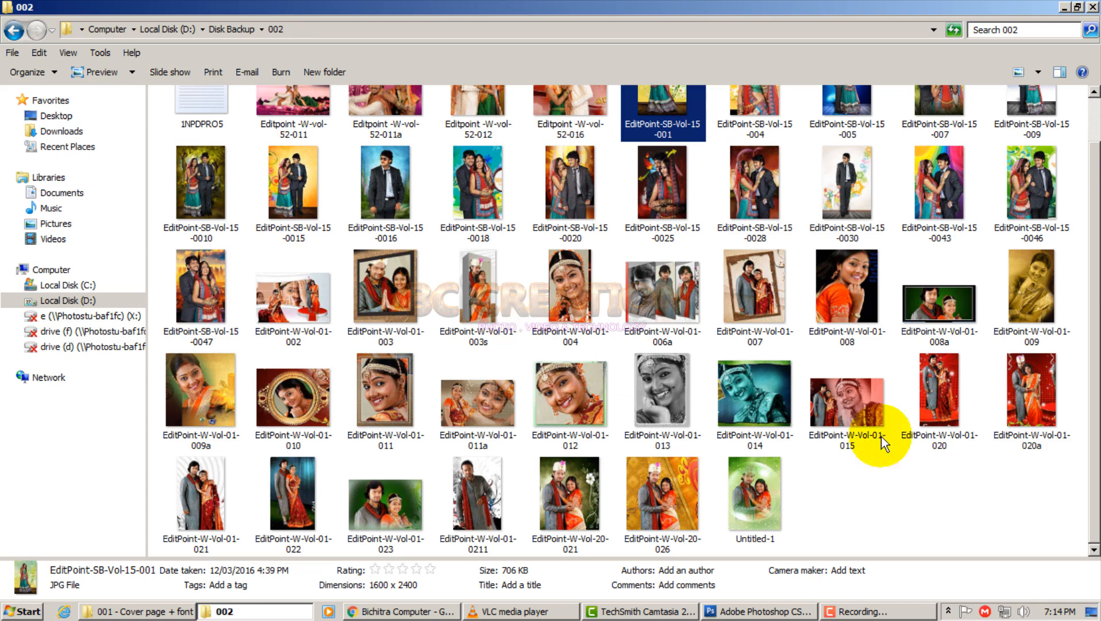
pyautogui.click(915, 500)
pyautogui.scroll(1, 420, 341)
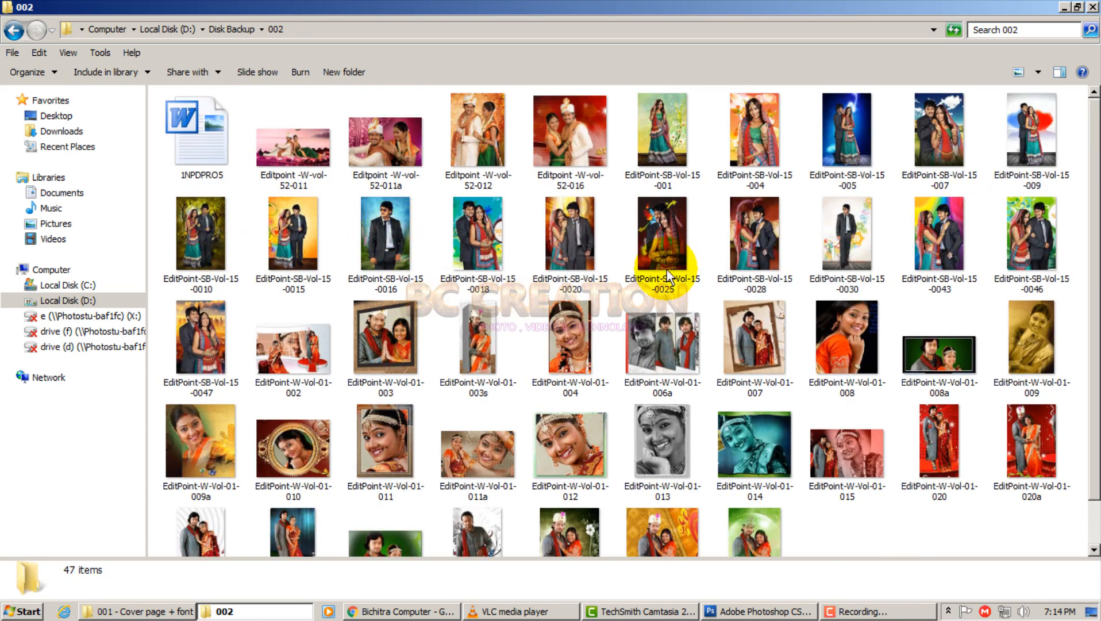
pyautogui.click(776, 228)
pyautogui.click(931, 246)
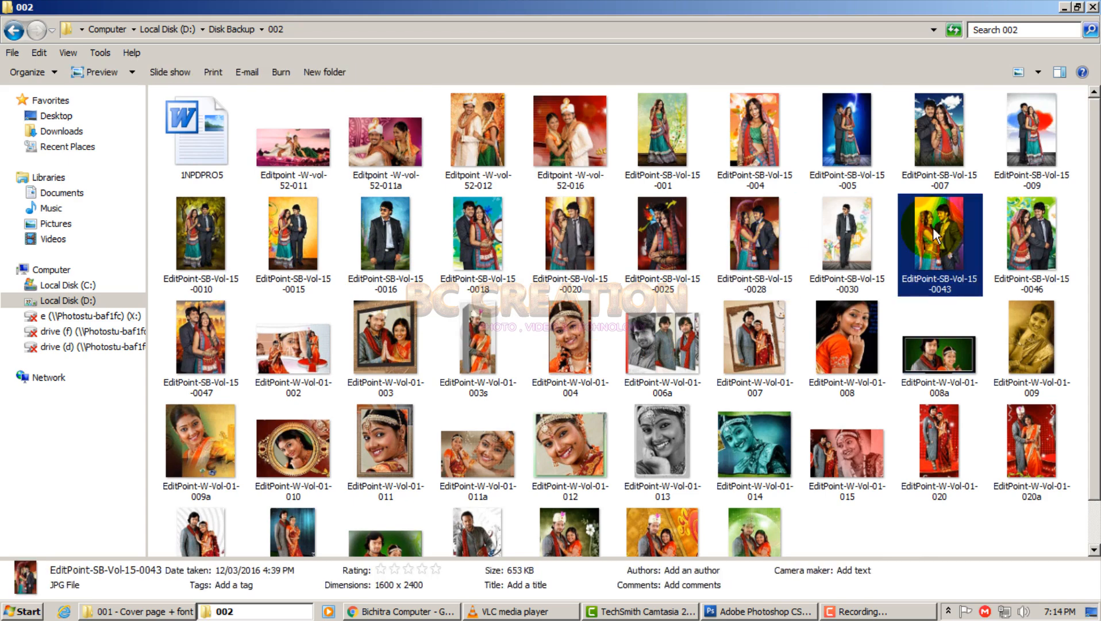
pyautogui.scroll(-1, 932, 227)
pyautogui.click(786, 613)
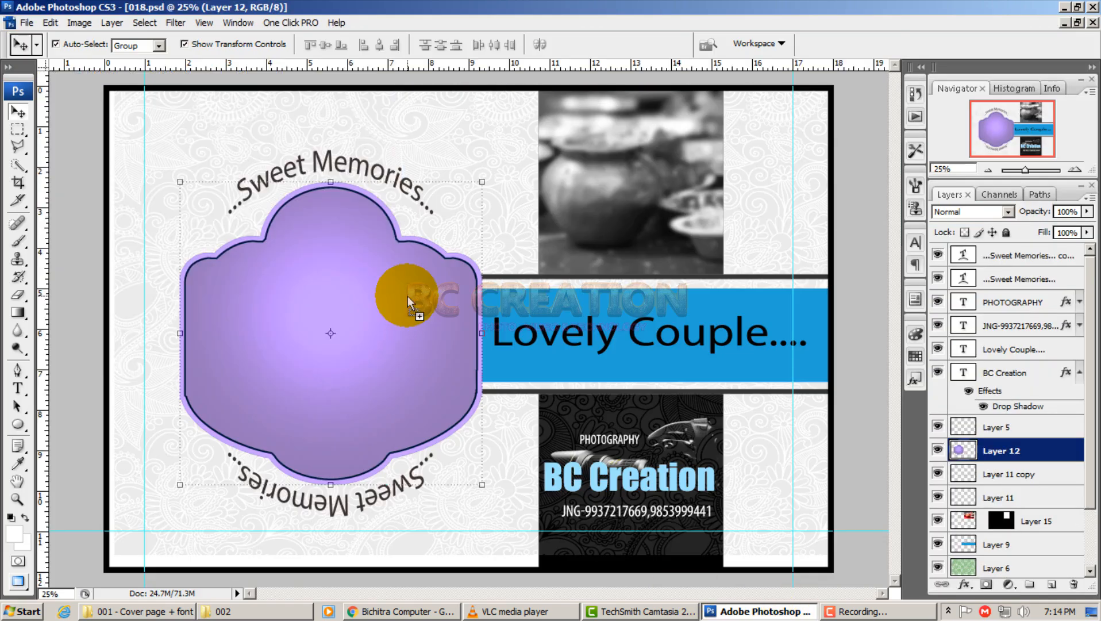
pyautogui.moveTo(408, 296); pyautogui.dragTo(408, 296)
pyautogui.click(817, 577)
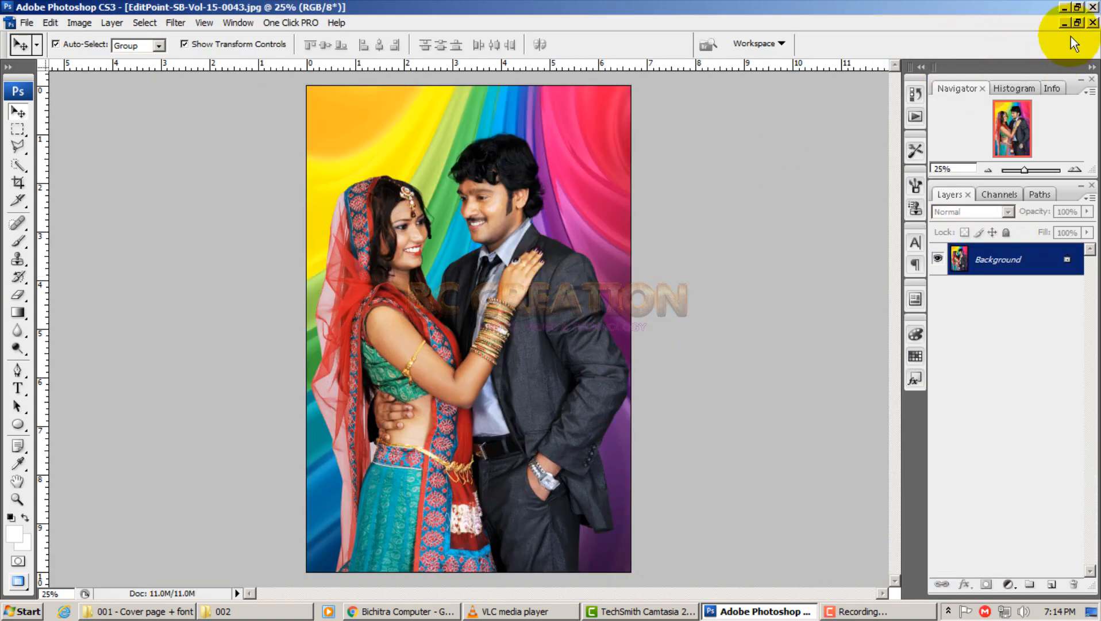
# Float the document windows and copy the couple photo into 018.psd above Layer 12, over the purple frame
pyautogui.click(1076, 23)
pyautogui.moveTo(463, 76); pyautogui.dragTo(879, 189)
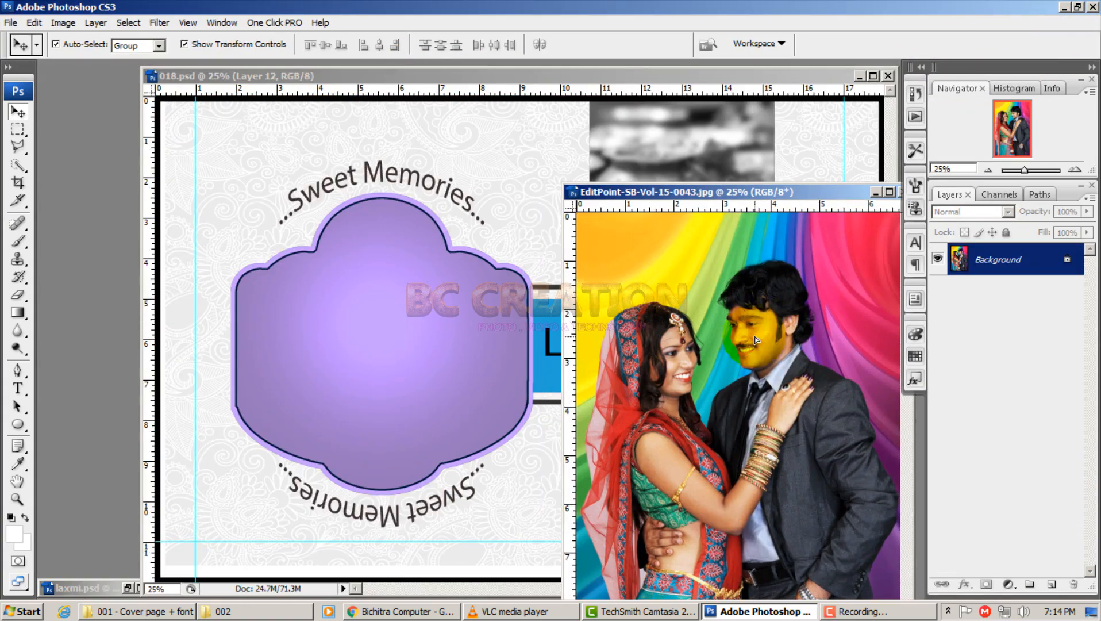
pyautogui.moveTo(756, 340); pyautogui.dragTo(405, 279)
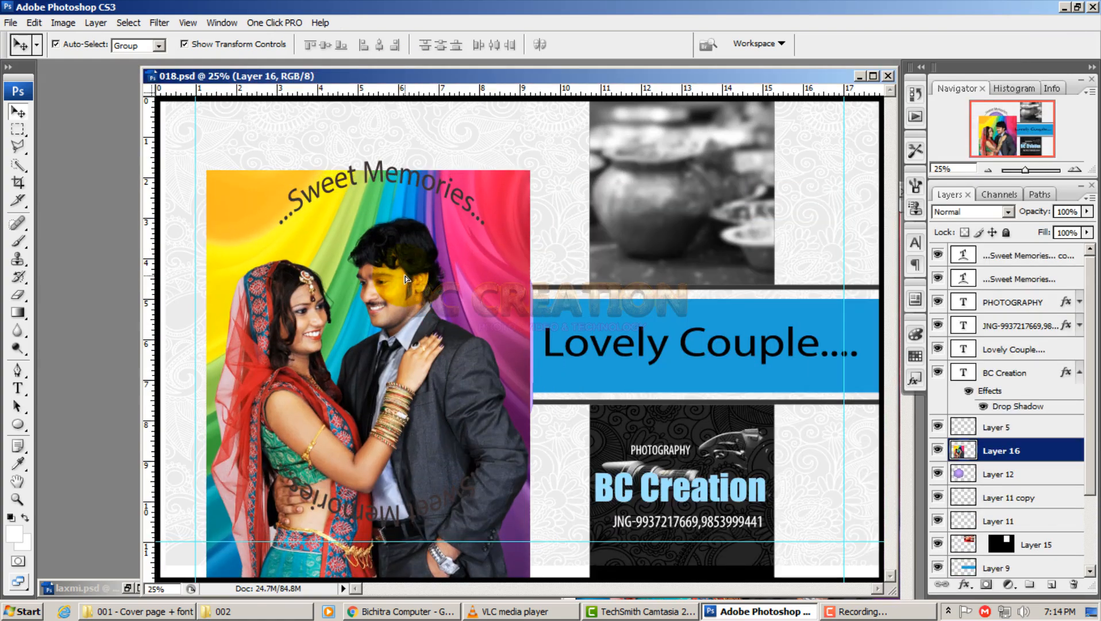
# Clip Layer 16 to the purple frame of Layer 12 and reposition the couple inside the frame
pyautogui.click(981, 454)
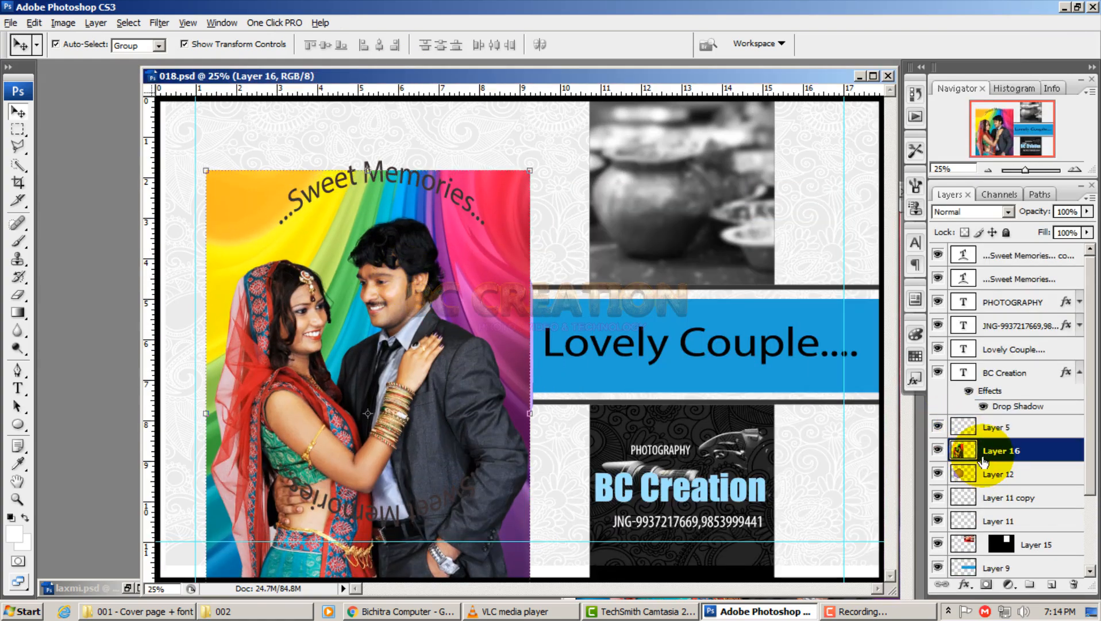
pyautogui.rightClick(984, 460)
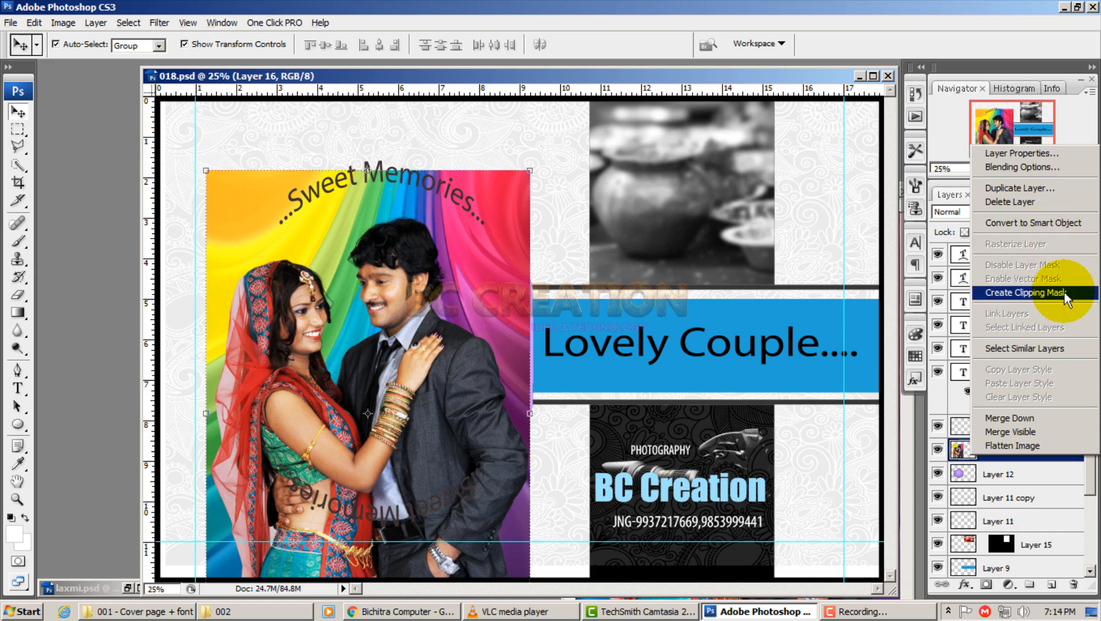
pyautogui.click(1064, 296)
pyautogui.moveTo(376, 291); pyautogui.dragTo(393, 288)
# Set Layer 16's blend mode to Overlay and view the whole 018 cover
pyautogui.click(993, 210)
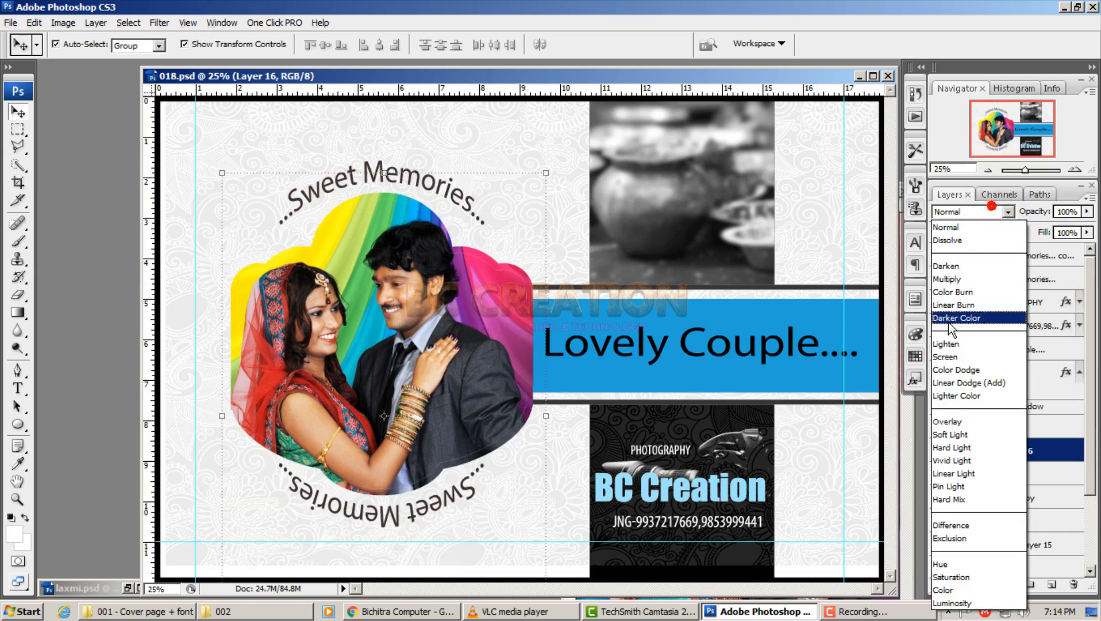
pyautogui.click(953, 422)
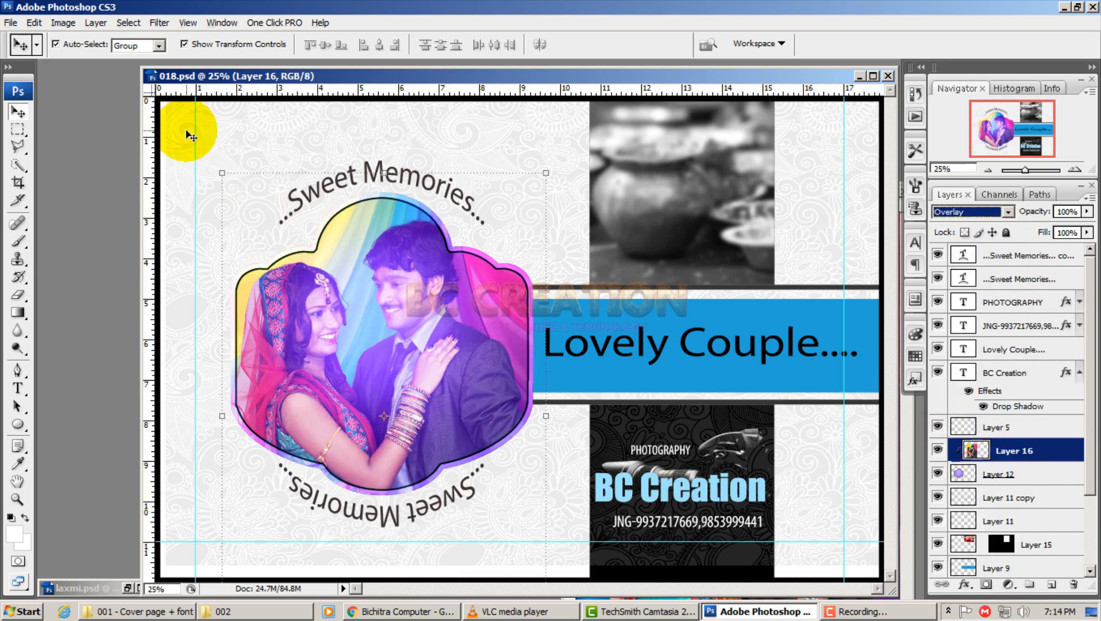
pyautogui.click(172, 125)
pyautogui.scroll(-1, 499, 386)
pyautogui.scroll(-1, 498, 386)
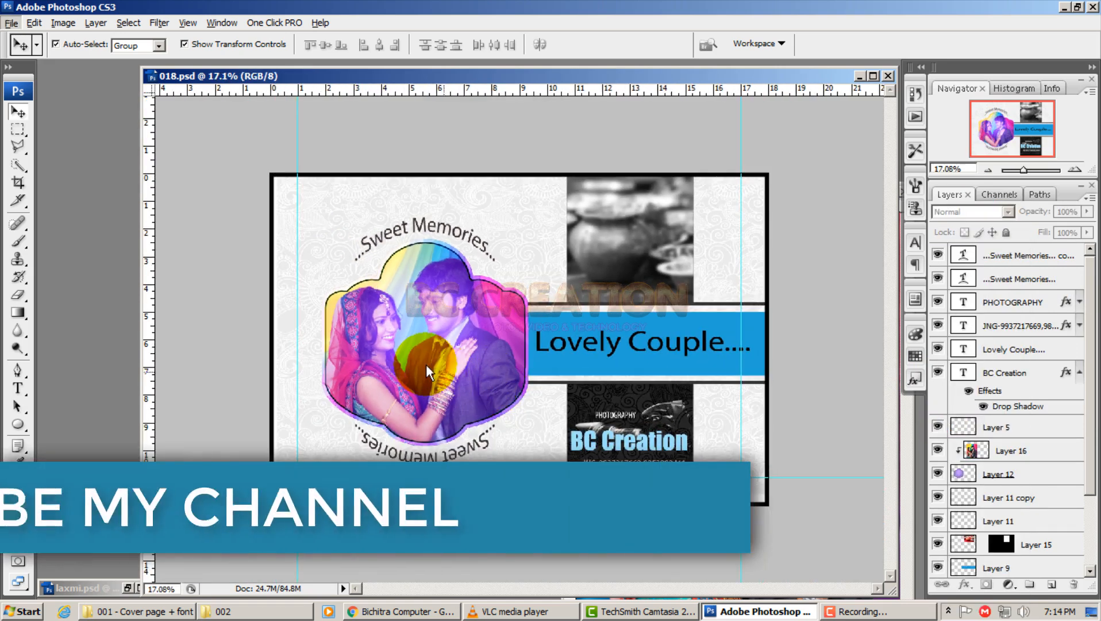
# Try other blend modes on Layer 16, including Dissolve, Linear Burn, Darker Color and Lighter Color, and return it to Overlay
pyautogui.click(425, 362)
pyautogui.click(1001, 217)
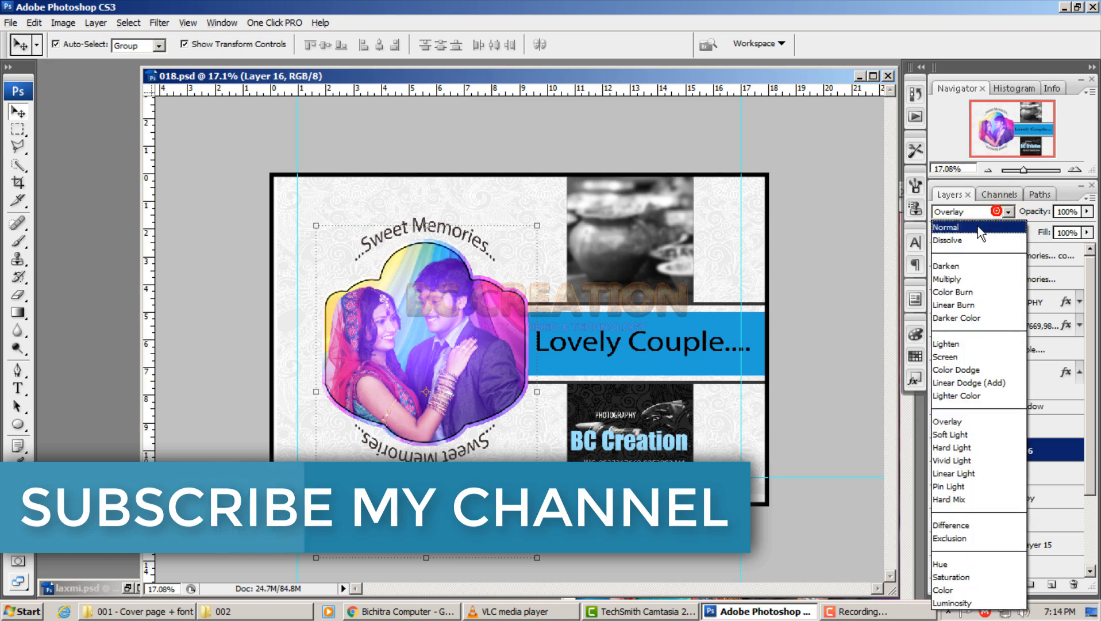
pyautogui.click(977, 238)
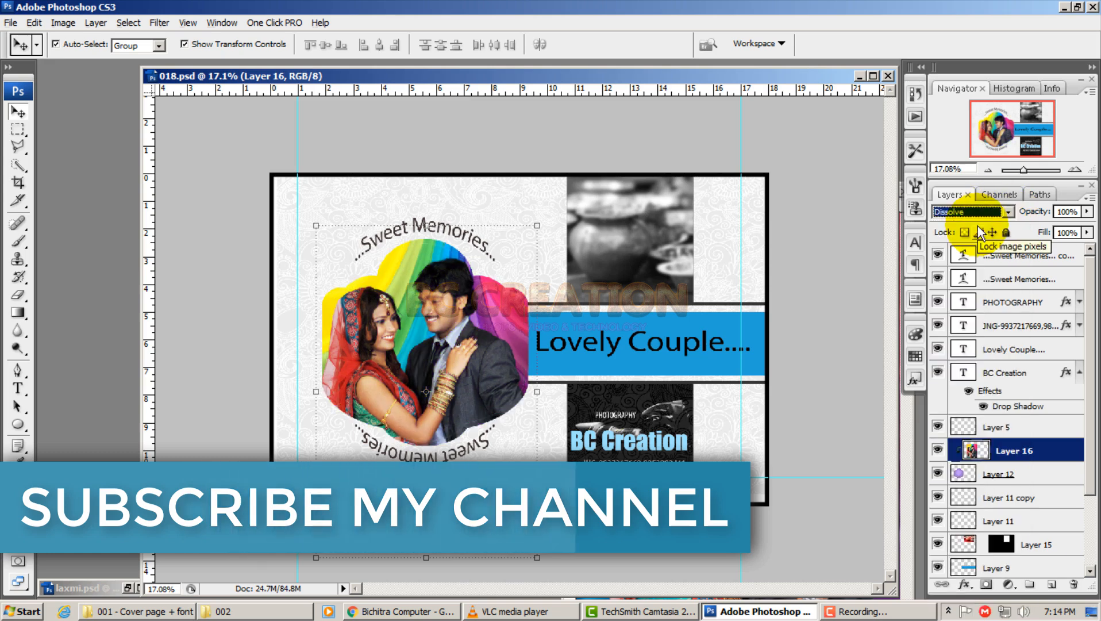
pyautogui.press('Down')
pyautogui.press('Down')
pyautogui.press('Down')
pyautogui.press('Down')
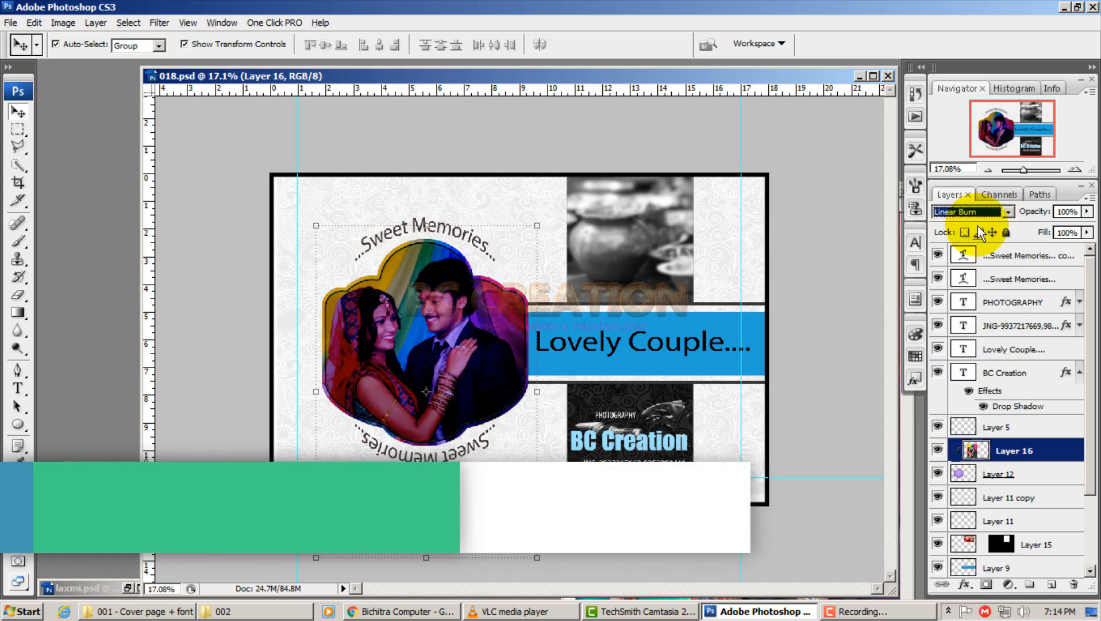
pyautogui.press('Down')
pyautogui.press('Down')
pyautogui.press('Down')
pyautogui.press('Down')
pyautogui.press('Down')
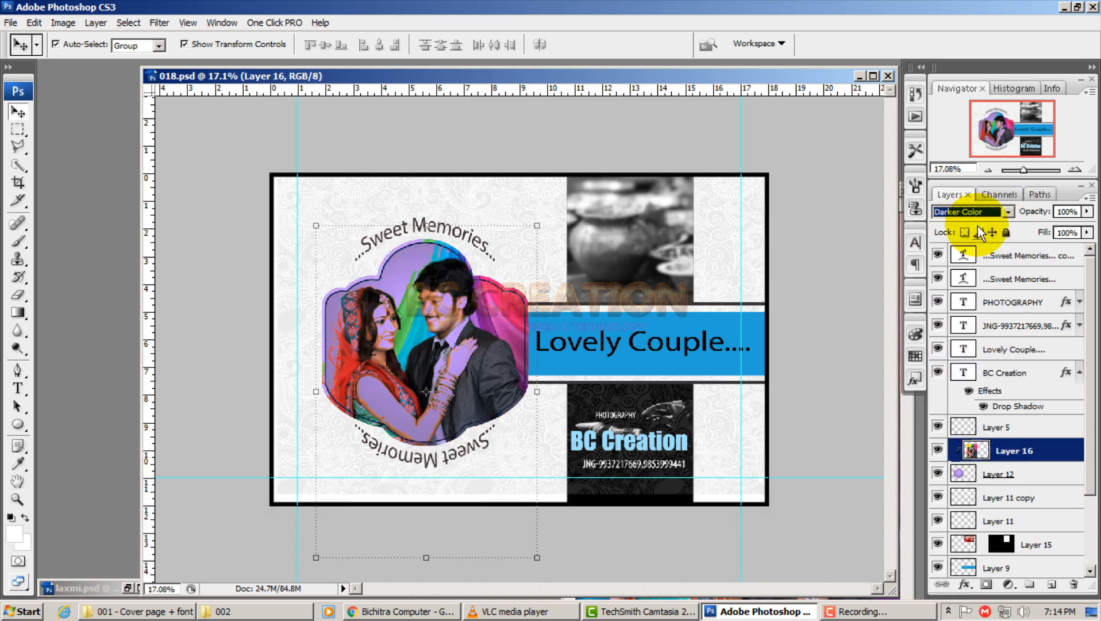
pyautogui.press('Down')
pyautogui.press('Down')
pyautogui.press('Down')
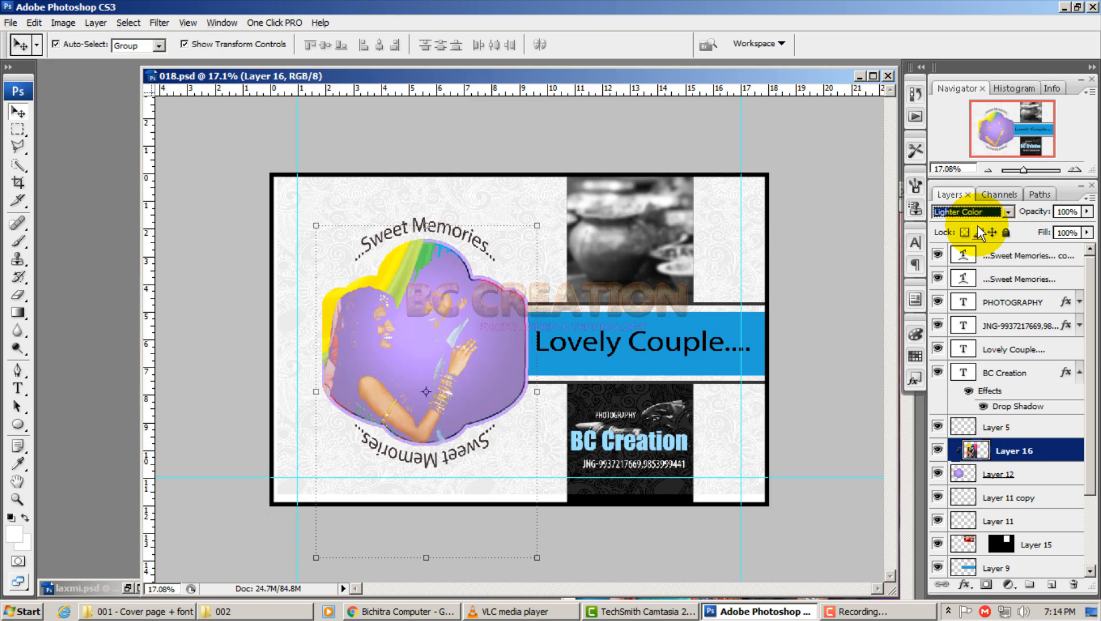
pyautogui.press('Up')
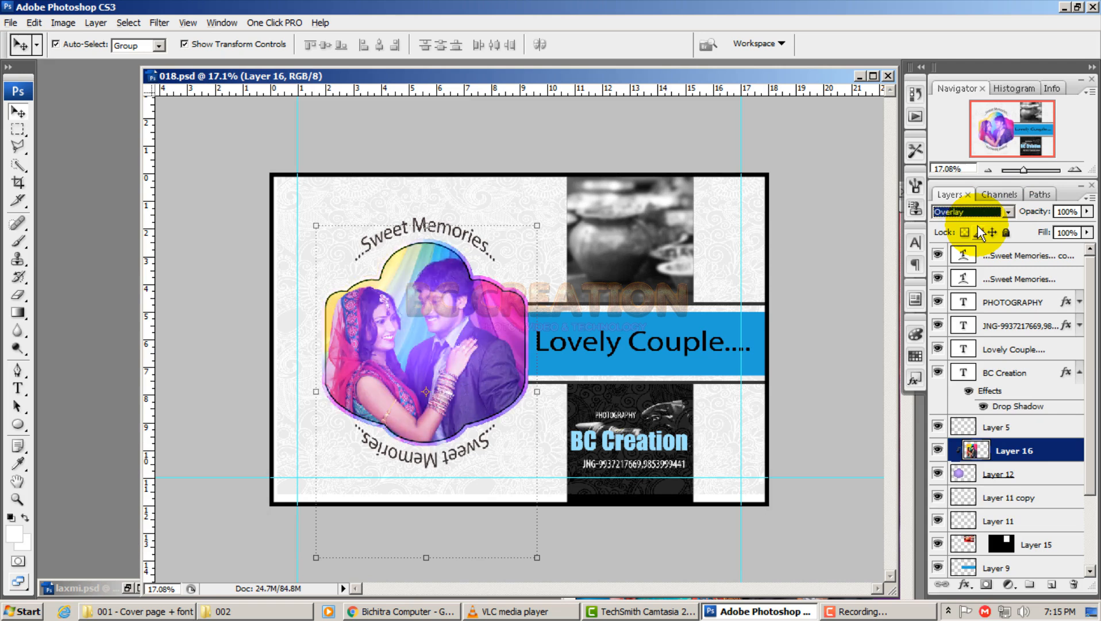
# Close 018.psd without saving the changes
pyautogui.click(850, 272)
pyautogui.click(888, 76)
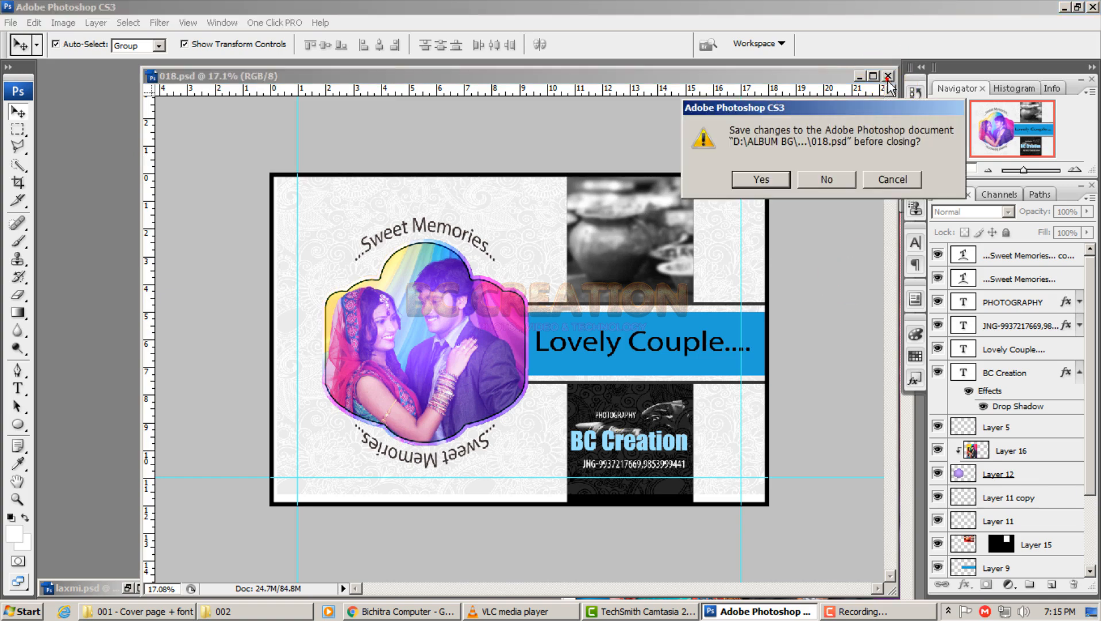
pyautogui.click(826, 179)
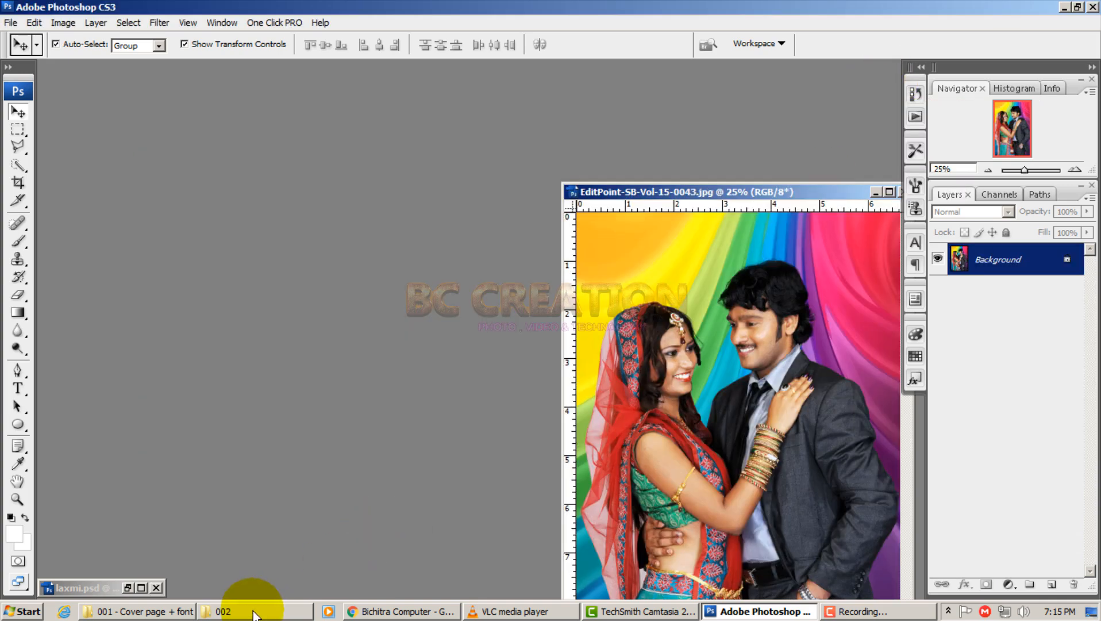
# Find the 026 cover PSD in the 001 - Cover page + font folder and open it in Photoshop
pyautogui.click(131, 611)
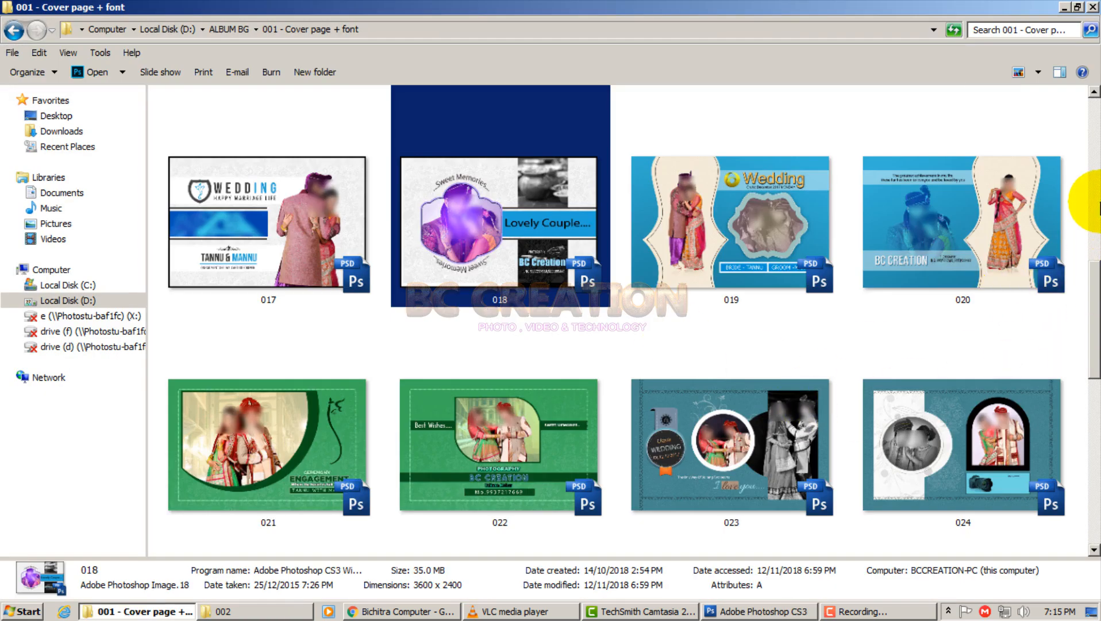
pyautogui.moveTo(1098, 285); pyautogui.dragTo(1100, 374)
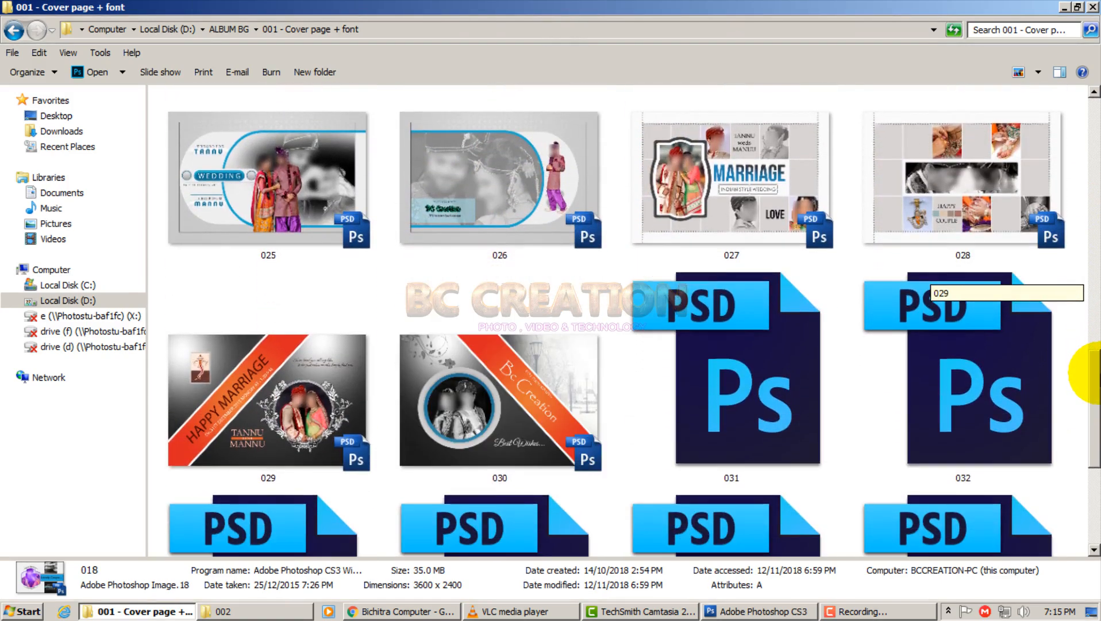
pyautogui.click(499, 202)
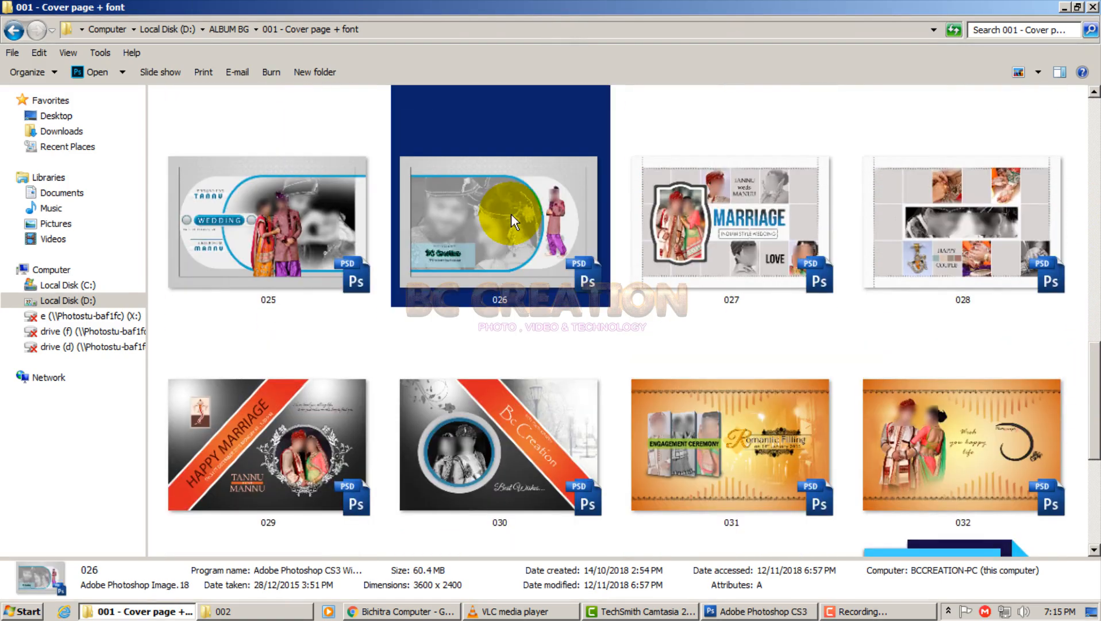
pyautogui.rightClick(510, 214)
pyautogui.click(561, 227)
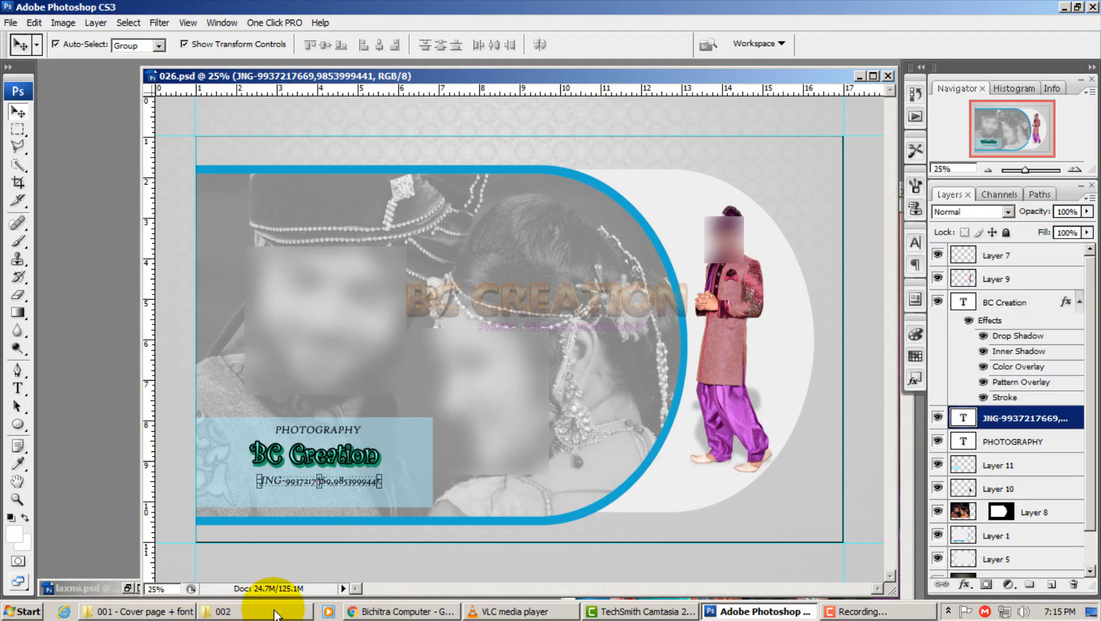
# Choose the couple photo EditPoint-W-Vol-01-023 from the 002 folder and open it in Photoshop
pyautogui.click(275, 611)
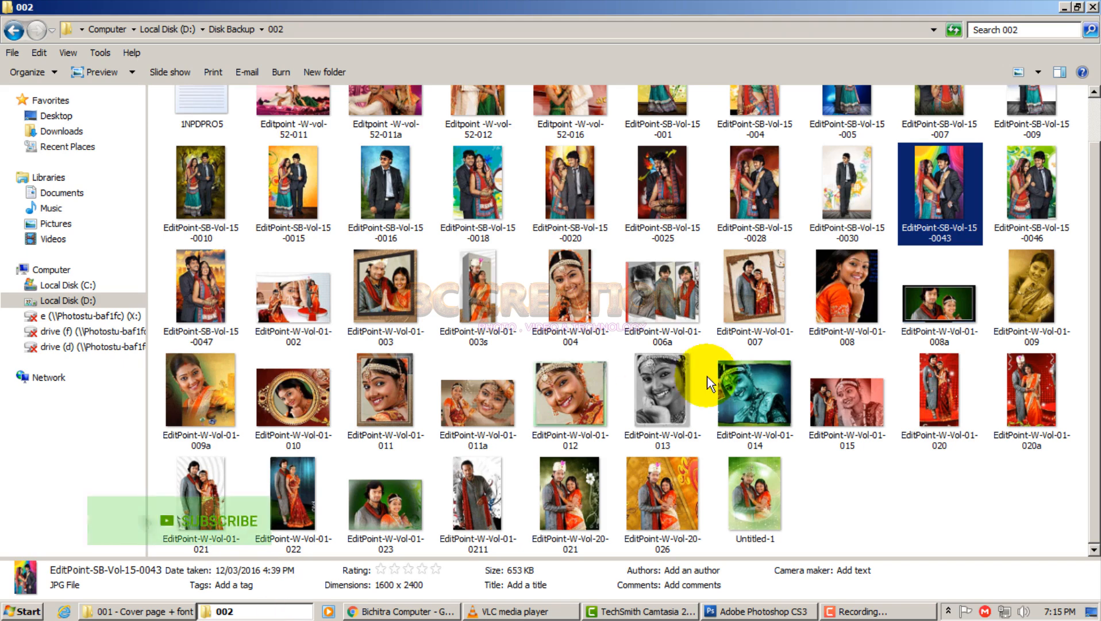
pyautogui.click(393, 508)
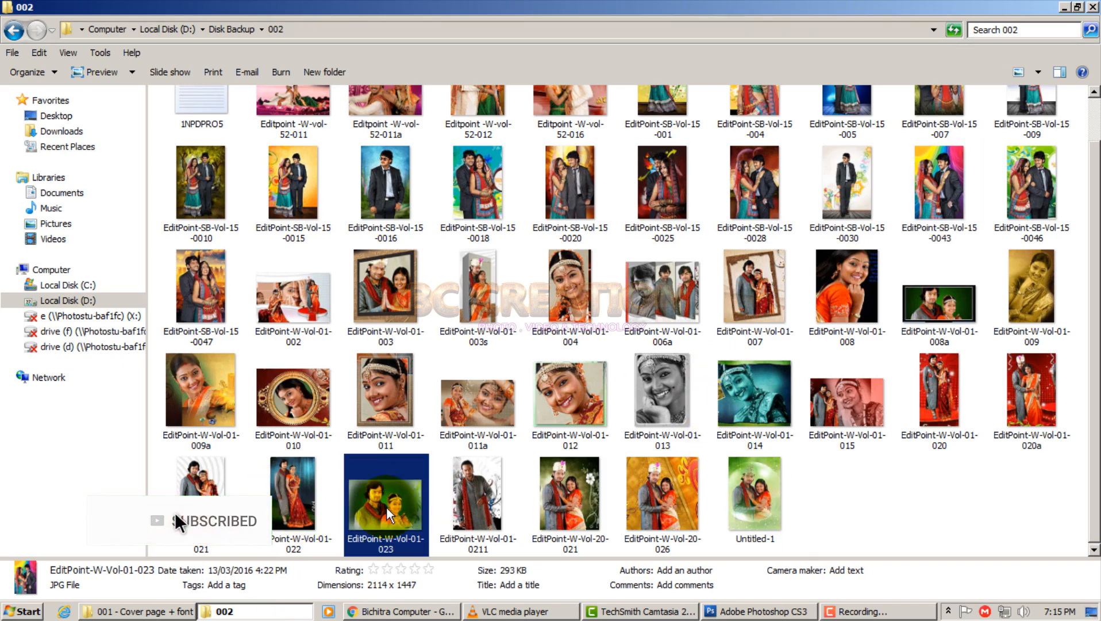
pyautogui.click(758, 611)
pyautogui.click(531, 384)
pyautogui.moveTo(530, 384); pyautogui.dragTo(524, 377)
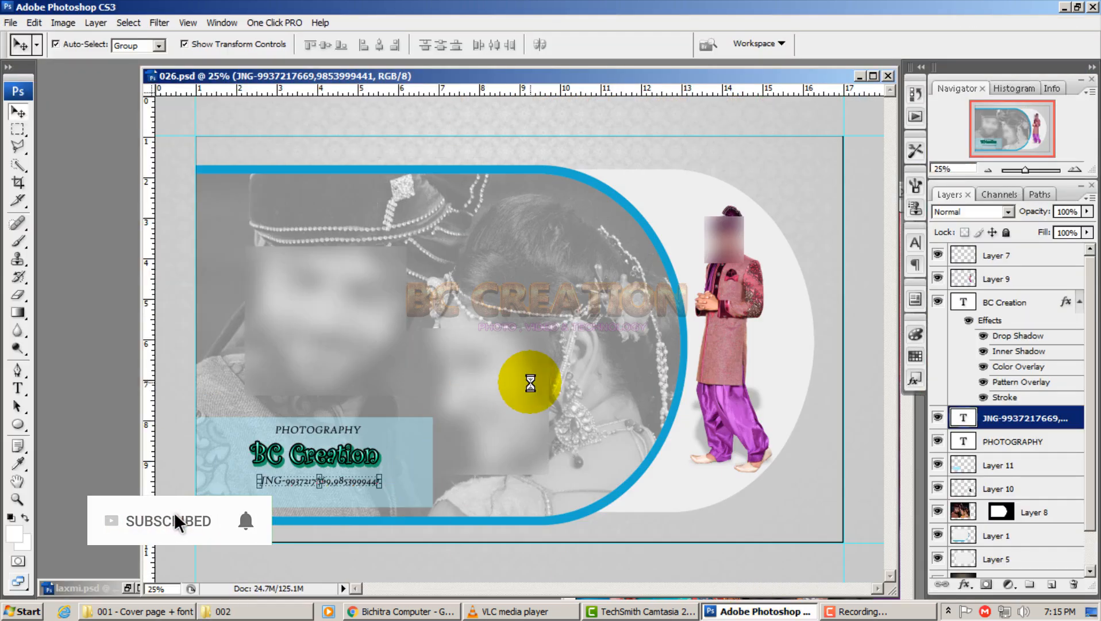
pyautogui.click(809, 574)
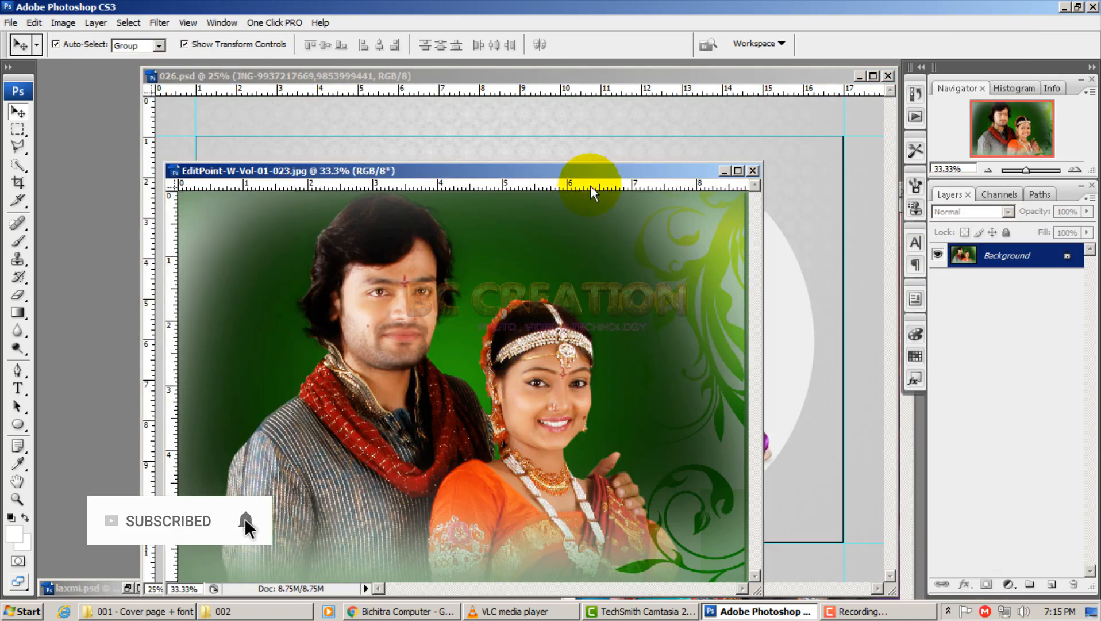
# Arrange the EditPoint-W-Vol-01-023 photo and 026.psd windows side by side
pyautogui.moveTo(595, 179); pyautogui.dragTo(315, 41)
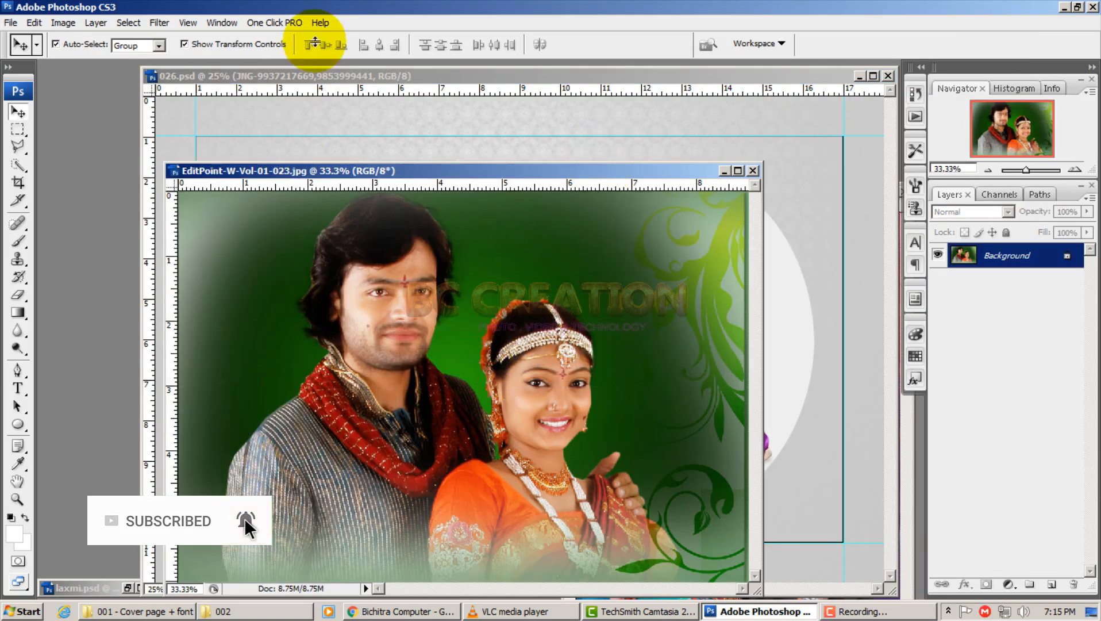
pyautogui.moveTo(453, 171); pyautogui.dragTo(107, 144)
pyautogui.moveTo(460, 80); pyautogui.dragTo(703, 98)
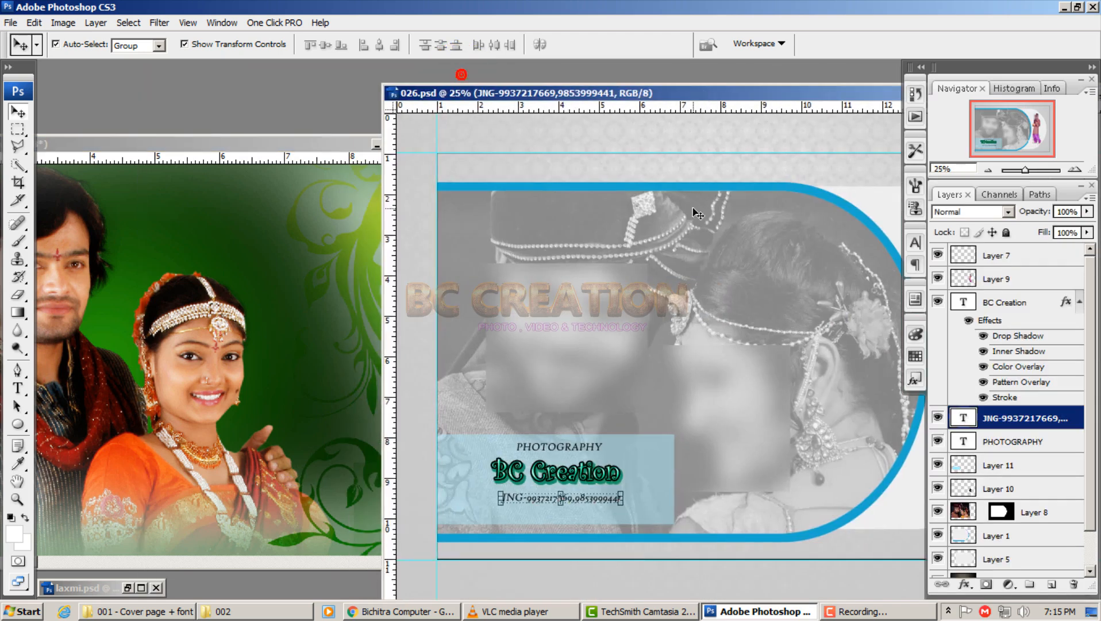
# Check the blend mode of the old couple picture on Layer 8 and hide that layer
pyautogui.click(687, 244)
pyautogui.click(938, 511)
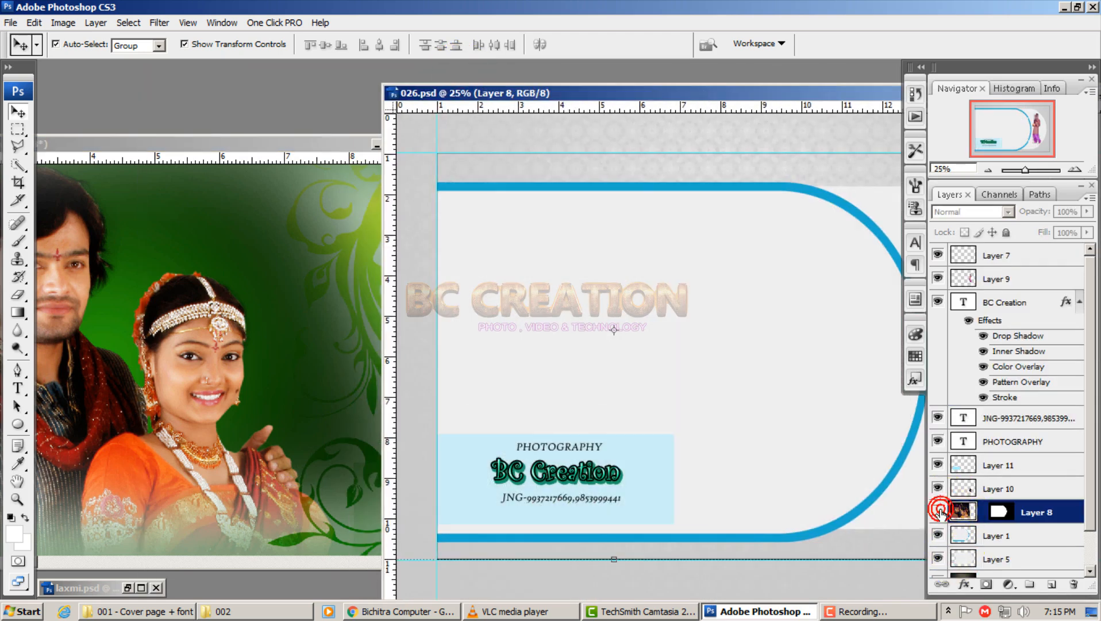
pyautogui.click(938, 512)
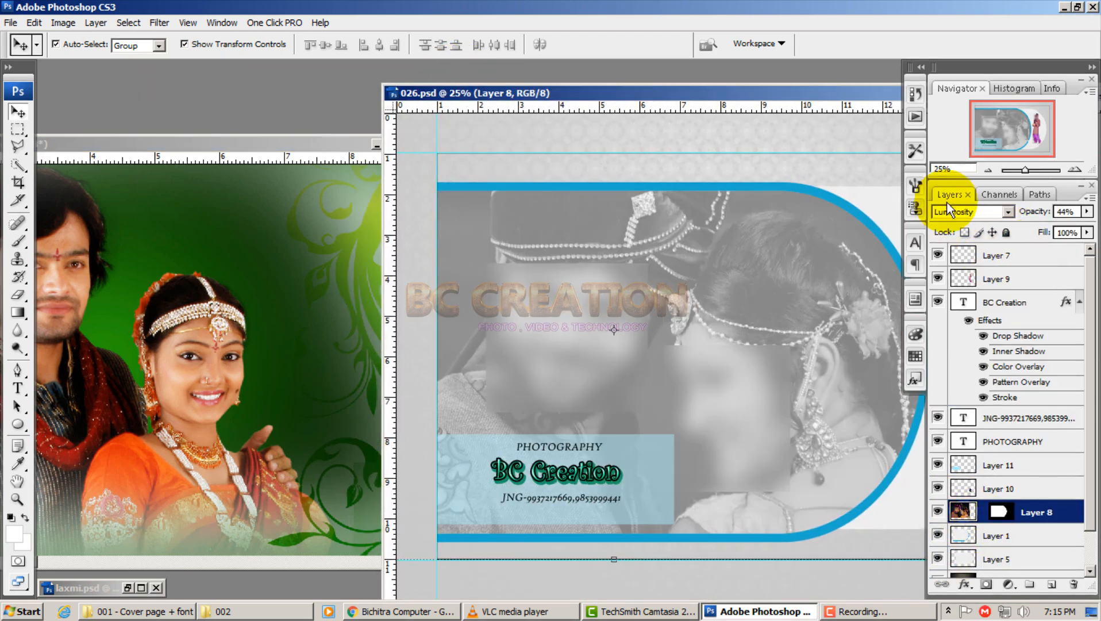
pyautogui.click(1008, 211)
pyautogui.click(952, 211)
pyautogui.click(938, 511)
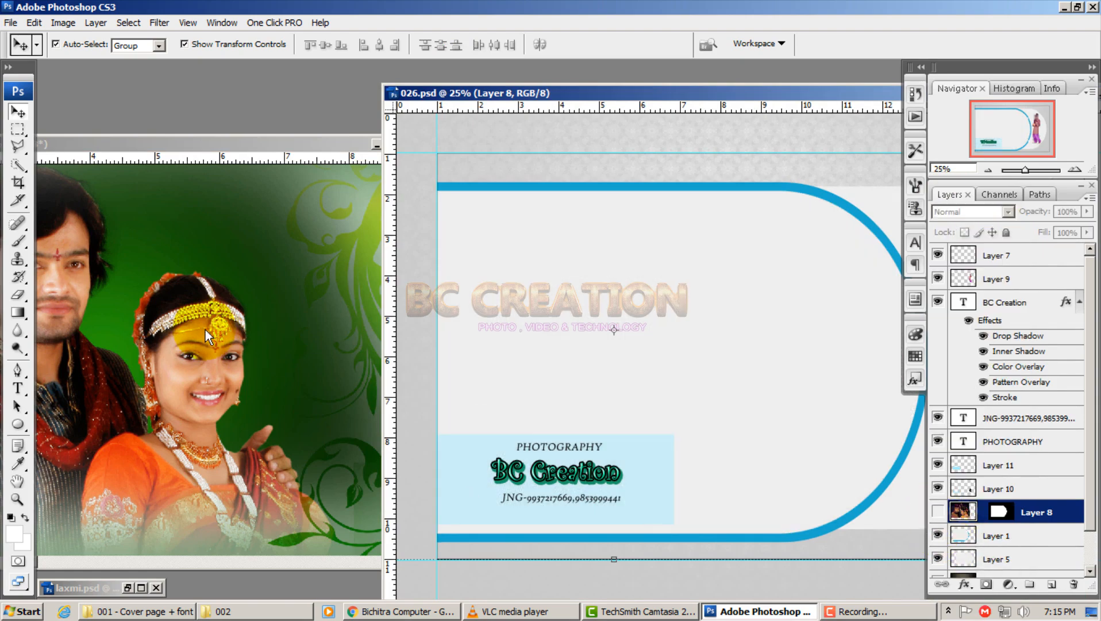
# Copy the couple photo into 026.psd above Layer 8 and scale it to about 130.7% to cover the rounded frame
pyautogui.click(195, 327)
pyautogui.moveTo(185, 324); pyautogui.dragTo(697, 329)
pyautogui.scroll(-2, 697, 329)
pyautogui.hotkey('ctrl', 't')
pyautogui.moveTo(833, 227); pyautogui.dragTo(915, 207)
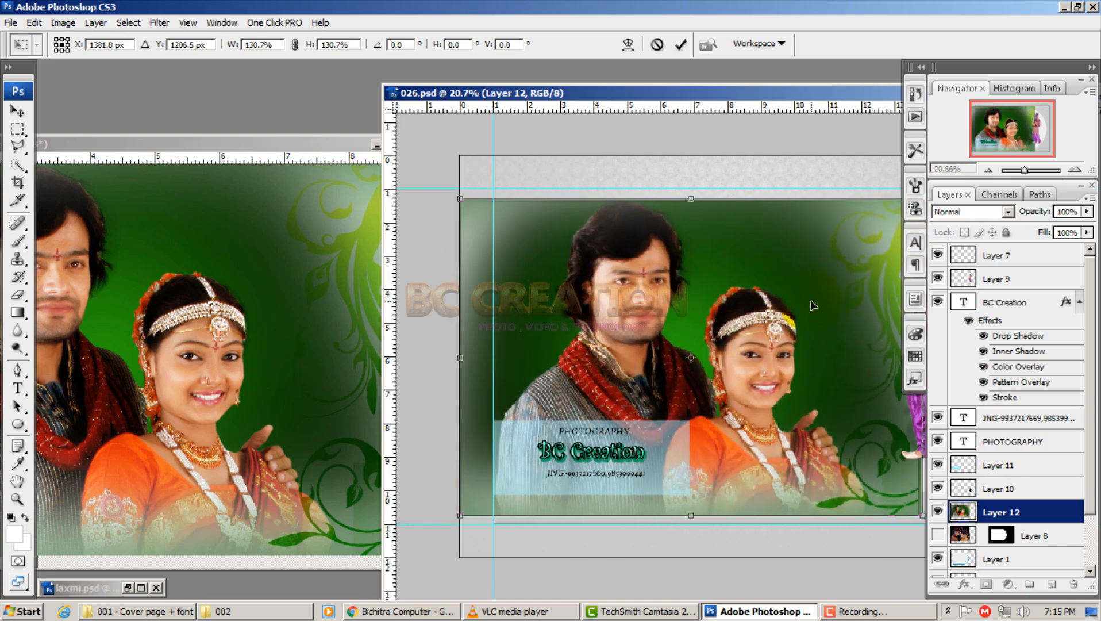
pyautogui.doubleClick(805, 304)
# Set Layer 12's blend mode to Luminosity, move it beneath Layer 8 and clip it to Layer 1
pyautogui.click(983, 211)
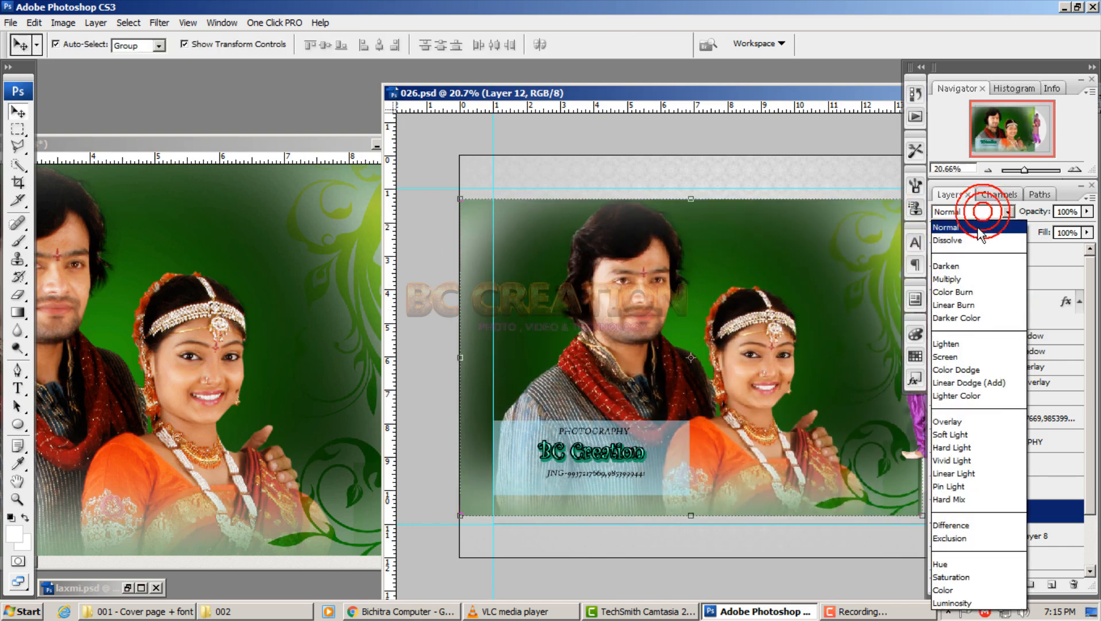
pyautogui.click(954, 602)
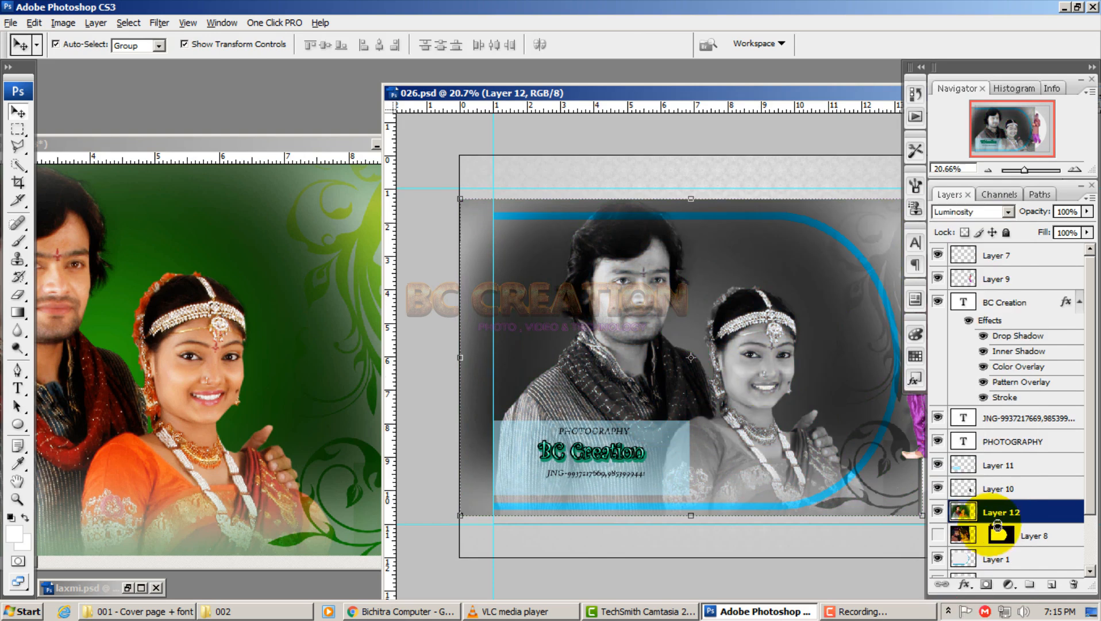
pyautogui.moveTo(999, 542); pyautogui.dragTo(1002, 532)
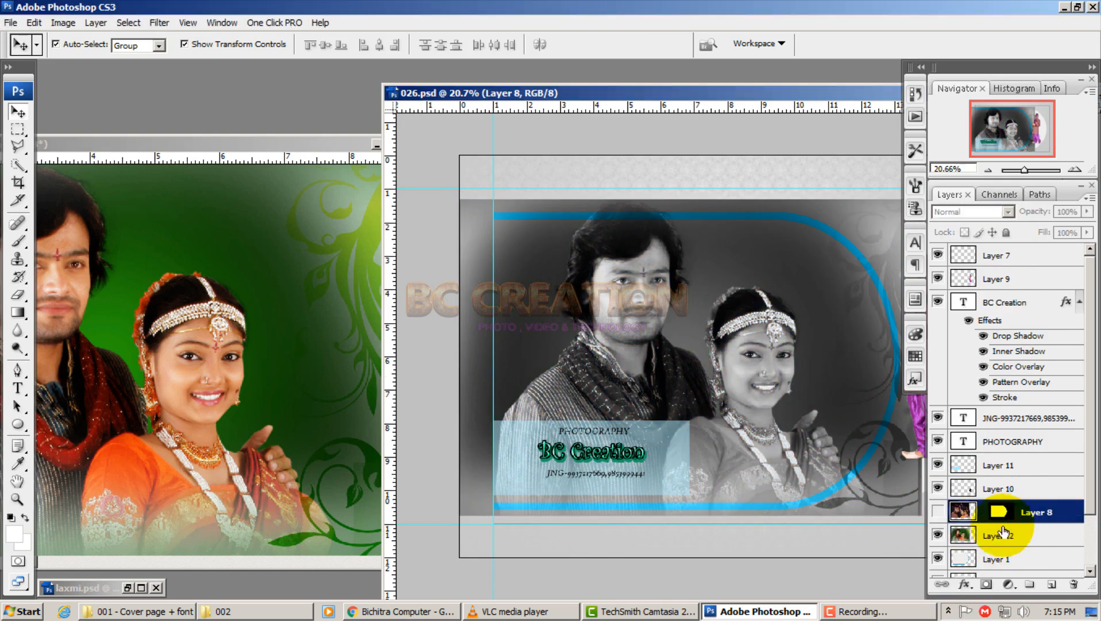
pyautogui.keyDown('alt'); pyautogui.click(976, 546); pyautogui.keyUp('alt')
# Lower the opacity of the new couple photo on Layer 12 for a faded look
pyautogui.click(778, 391)
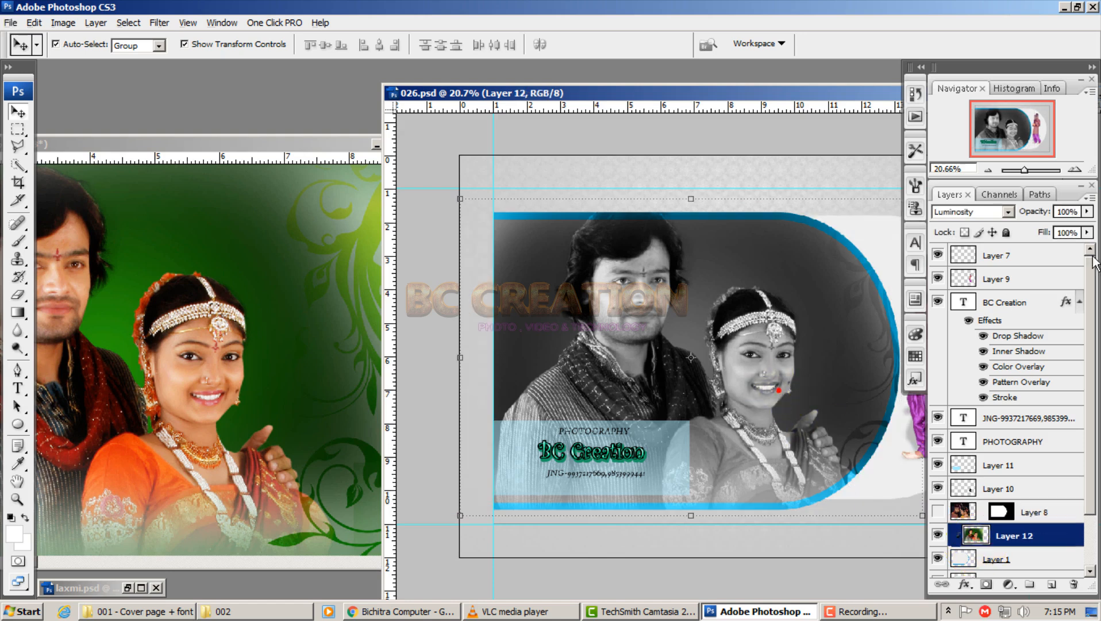
pyautogui.moveTo(1034, 212); pyautogui.dragTo(1019, 216)
# Toggle the old Layer 8 picture to compare it, leave it shown and raise its opacity
pyautogui.click(962, 512)
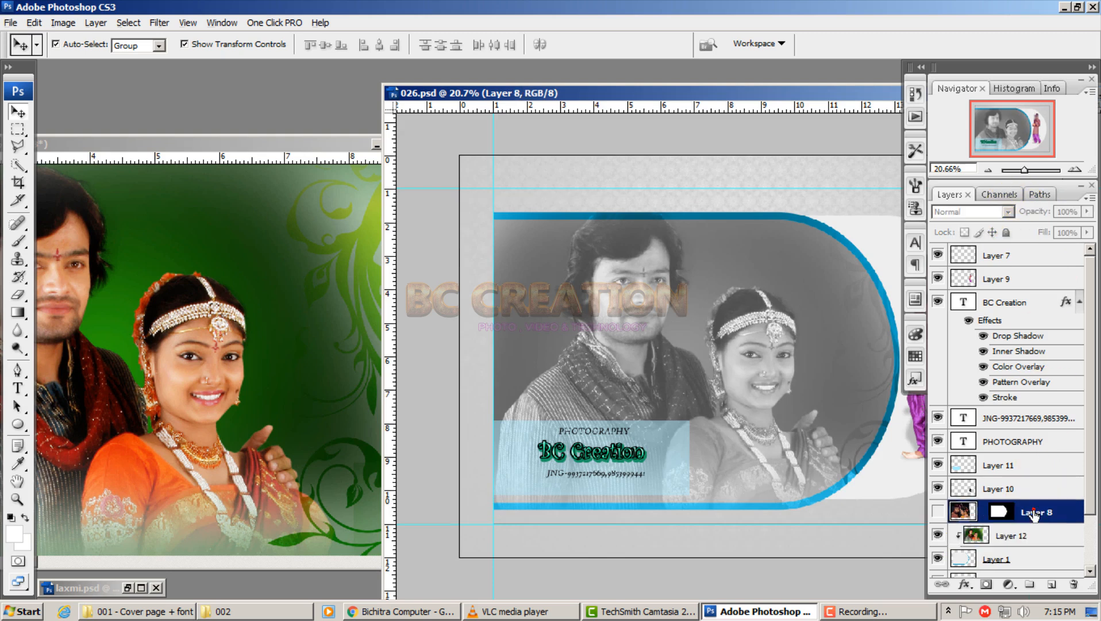
pyautogui.click(939, 512)
pyautogui.click(939, 512)
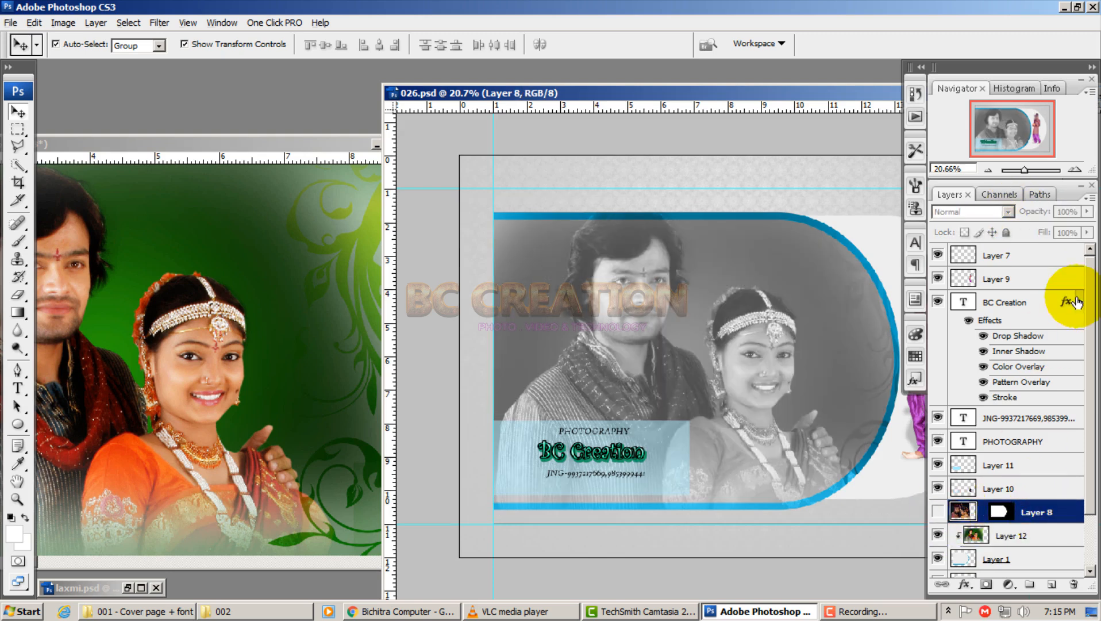
pyautogui.click(939, 512)
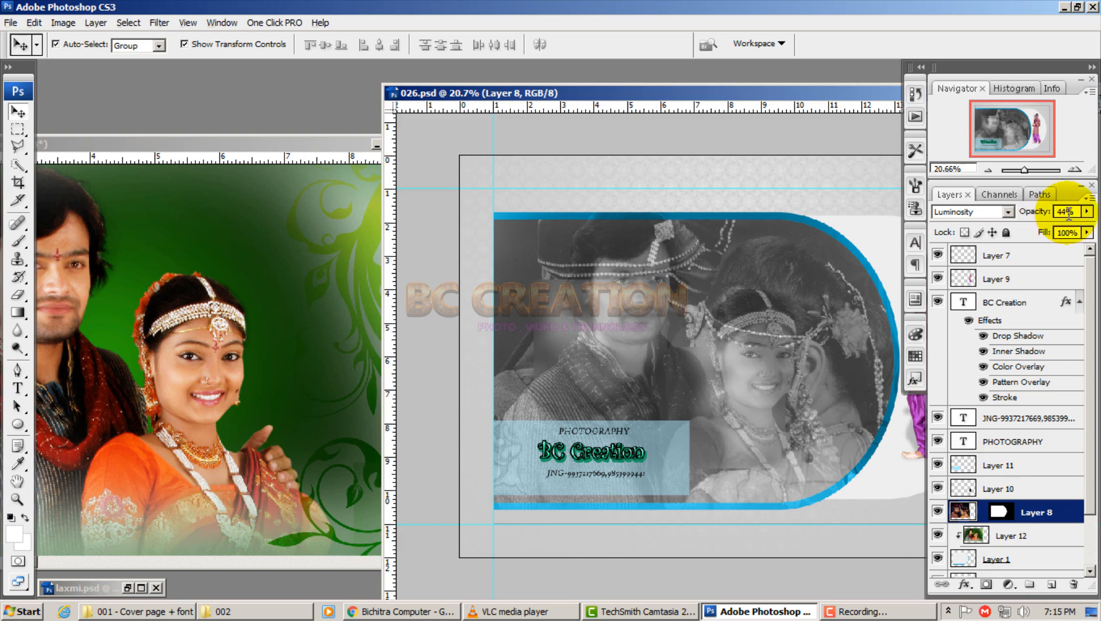
pyautogui.moveTo(1041, 215)
pyautogui.mouseDown()
pyautogui.moveTo(1069, 218)
pyautogui.moveTo(1022, 214)
pyautogui.mouseUp()
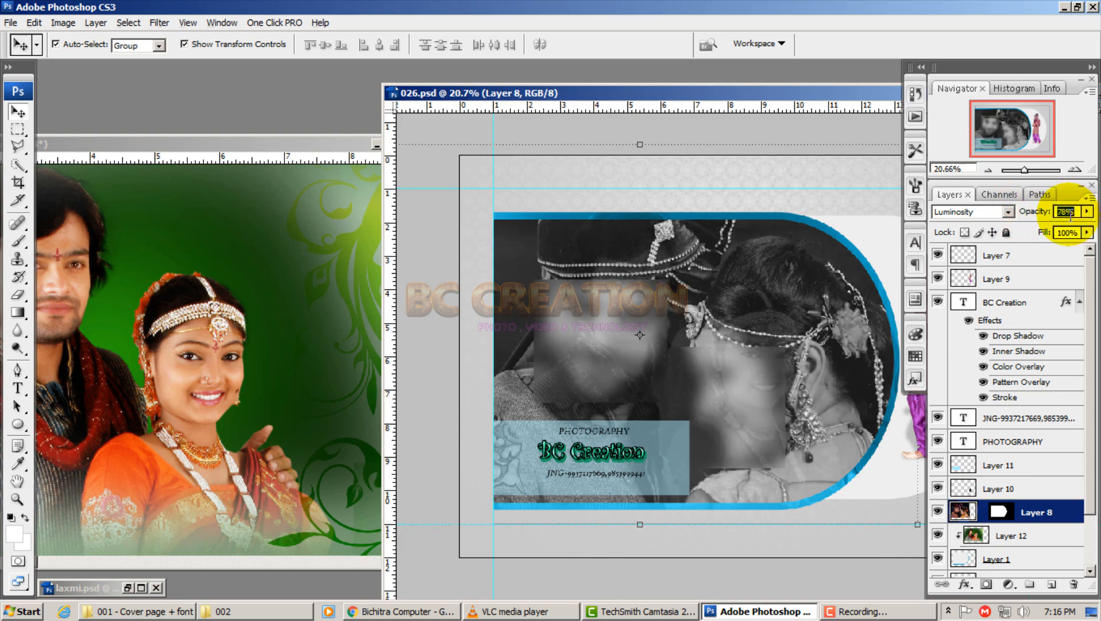
# Delete the old Layer 8 couple picture and set Layer 12's opacity to 45%
pyautogui.write('50')
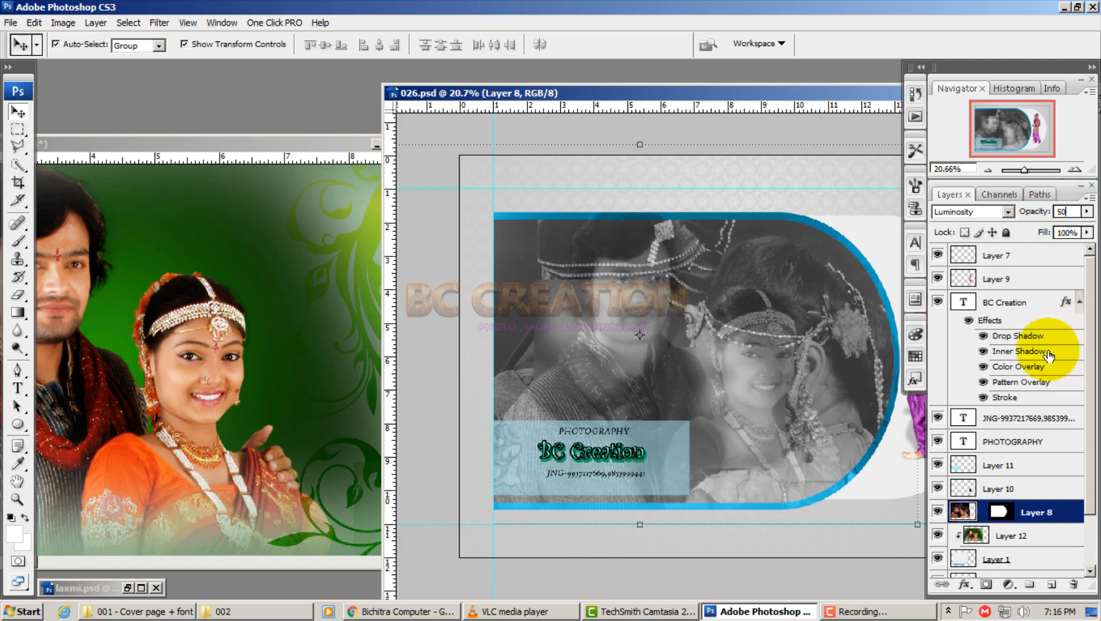
pyautogui.moveTo(1037, 512); pyautogui.dragTo(1073, 584)
pyautogui.moveTo(961, 517); pyautogui.dragTo(1013, 512)
pyautogui.moveTo(1065, 211); pyautogui.dragTo(1042, 219)
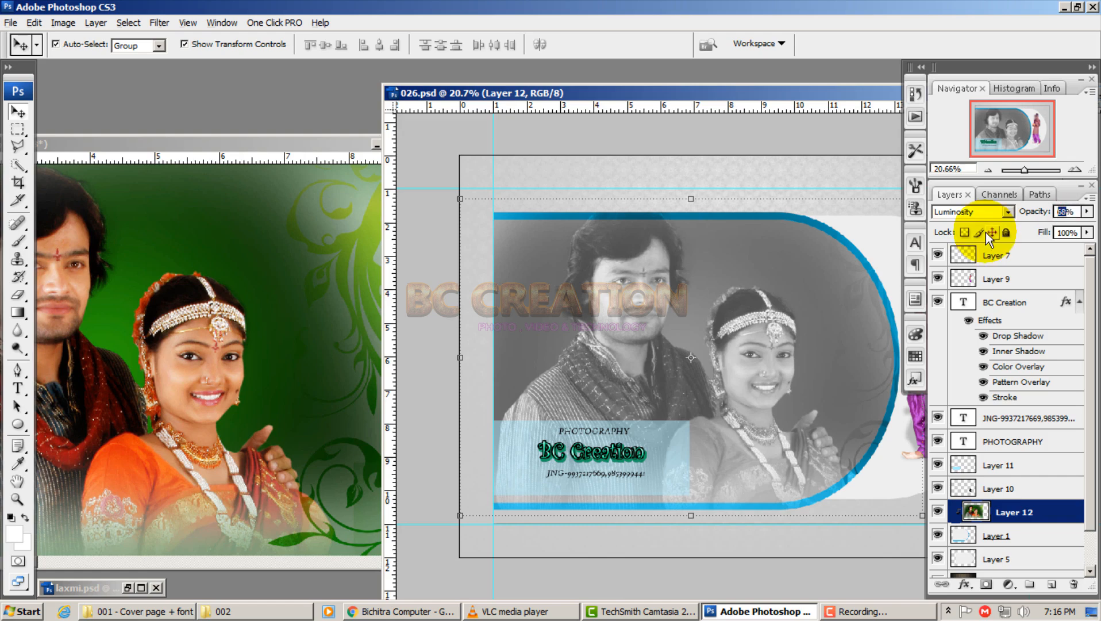
pyautogui.write('45')
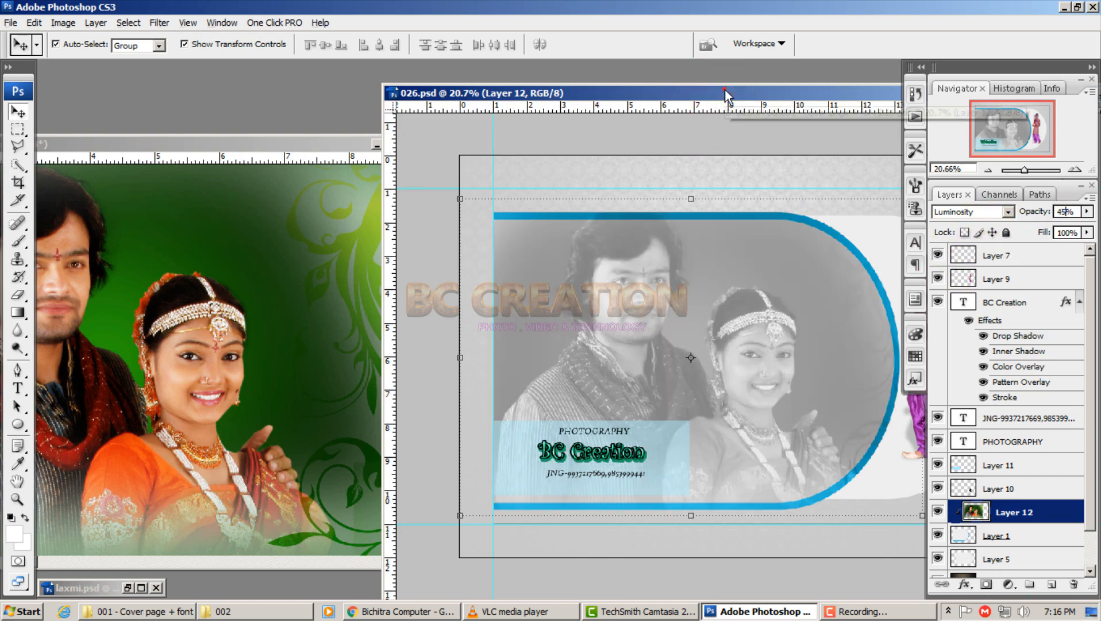
# Close the source photo EditPoint-W-Vol-01-023.jpg without saving its changes
pyautogui.moveTo(724, 89); pyautogui.dragTo(545, 78)
pyautogui.click(768, 280)
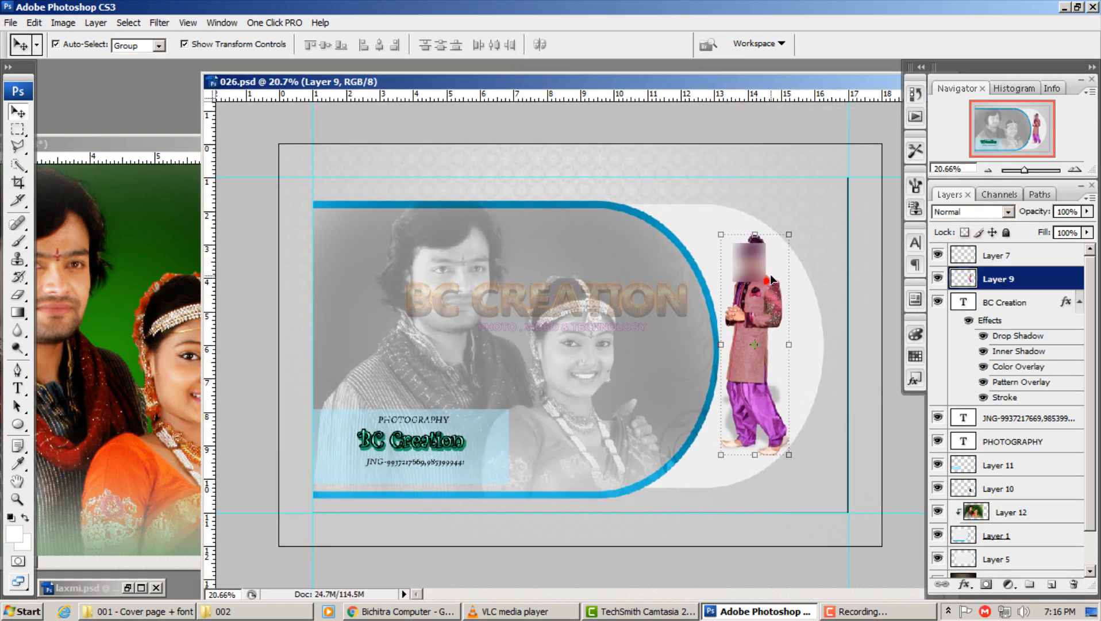
pyautogui.click(141, 212)
pyautogui.click(405, 144)
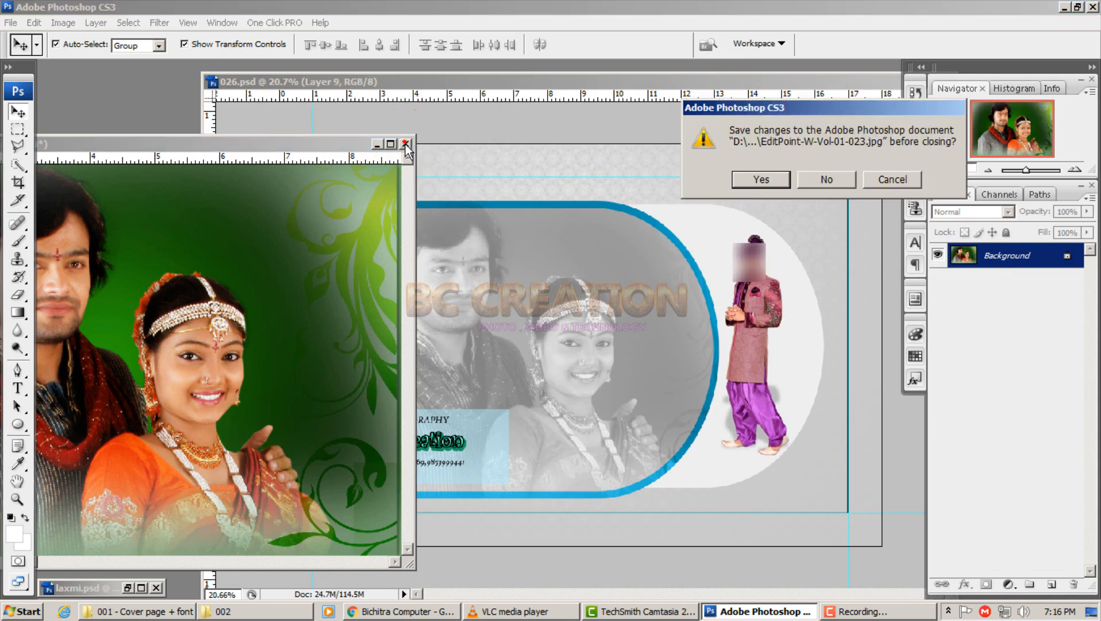
pyautogui.click(813, 178)
# Delete the old standing figure on Layer 9 and its shadow on Layer 10 from the cover
pyautogui.moveTo(767, 281); pyautogui.dragTo(774, 283)
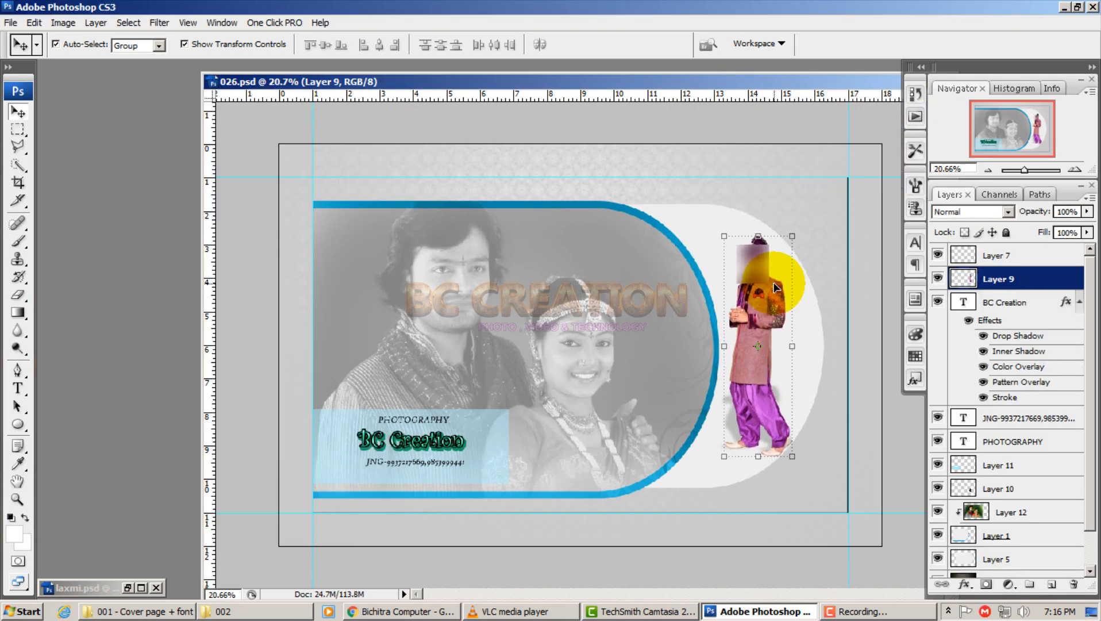
pyautogui.press('Delete')
pyautogui.click(763, 368)
pyautogui.press('Delete')
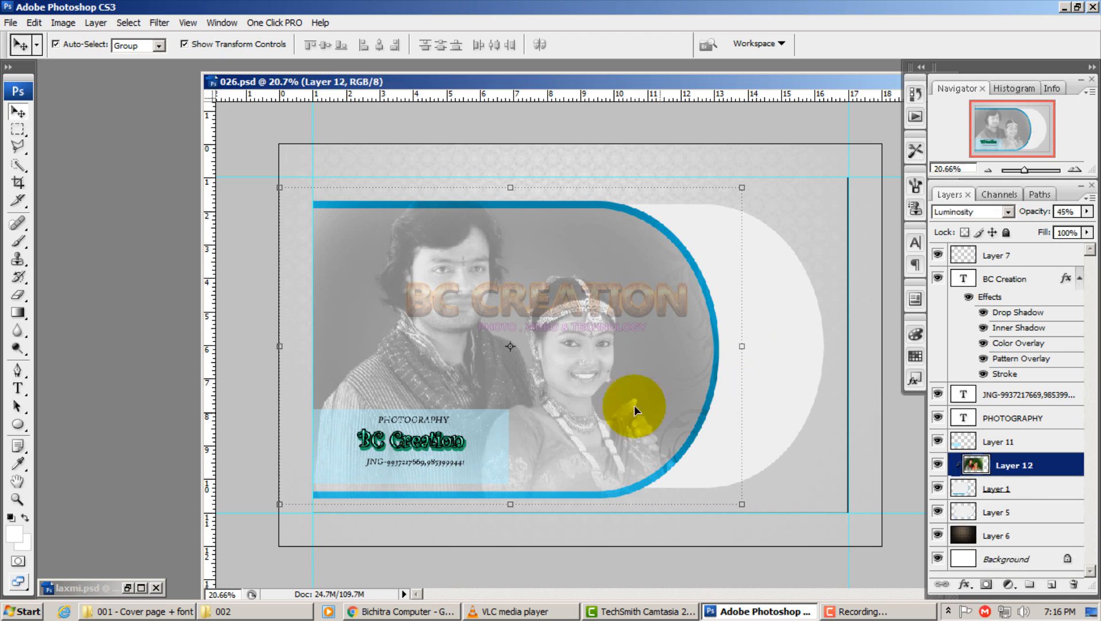
# Open EditPoint-SB-Vol-15-0030.jpg from the 002 folder in Photoshop, keeping the default Camera Raw settings
pyautogui.click(256, 613)
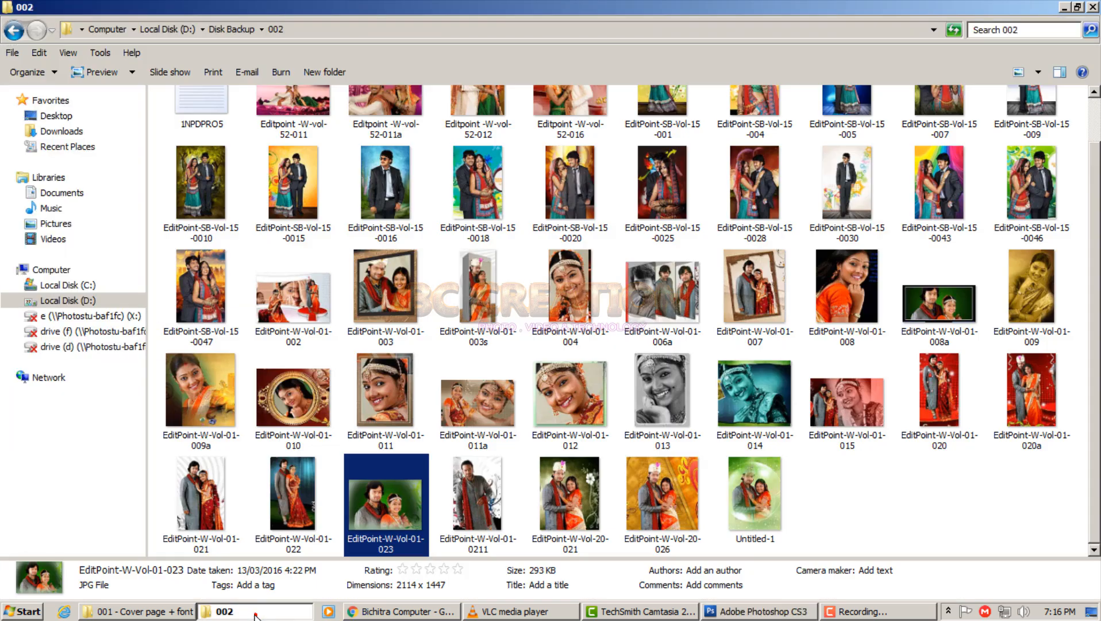
pyautogui.click(862, 468)
pyautogui.moveTo(839, 179); pyautogui.dragTo(885, 459)
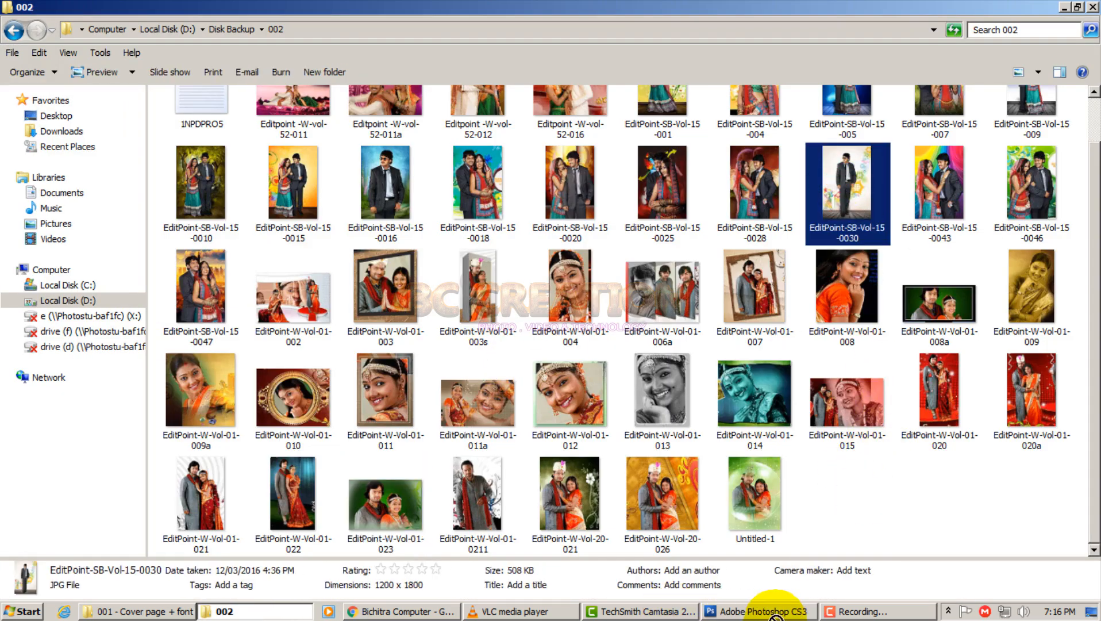
pyautogui.moveTo(774, 615); pyautogui.dragTo(440, 334)
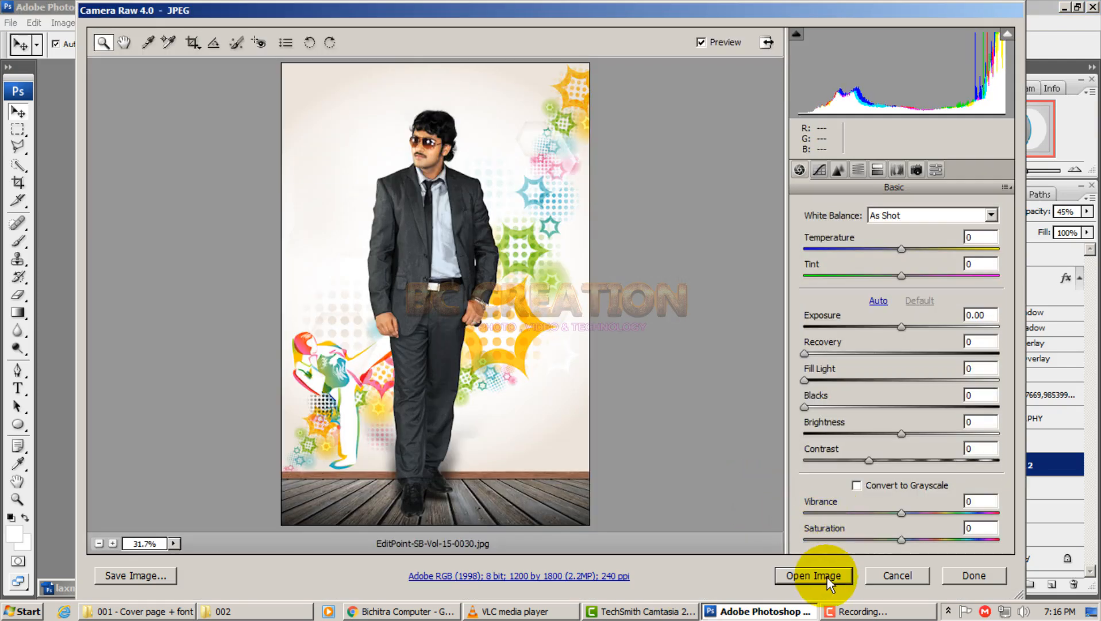
pyautogui.click(824, 577)
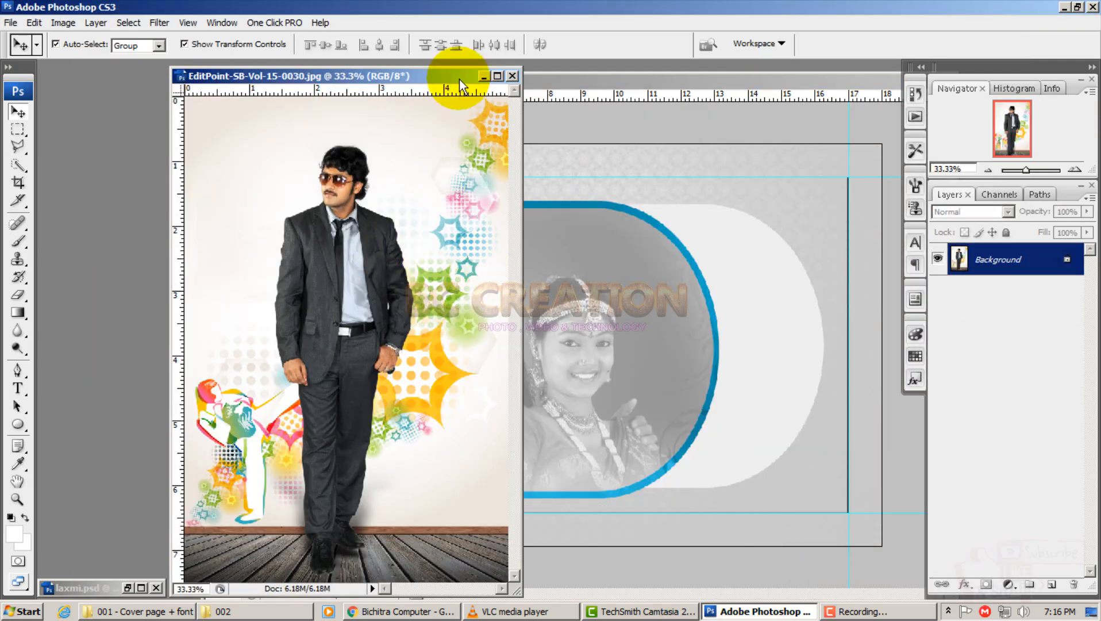
# Select the standing man in the suit, including his face, shirt and both hands, with the Quick Selection tool
pyautogui.moveTo(455, 78); pyautogui.dragTo(497, 68)
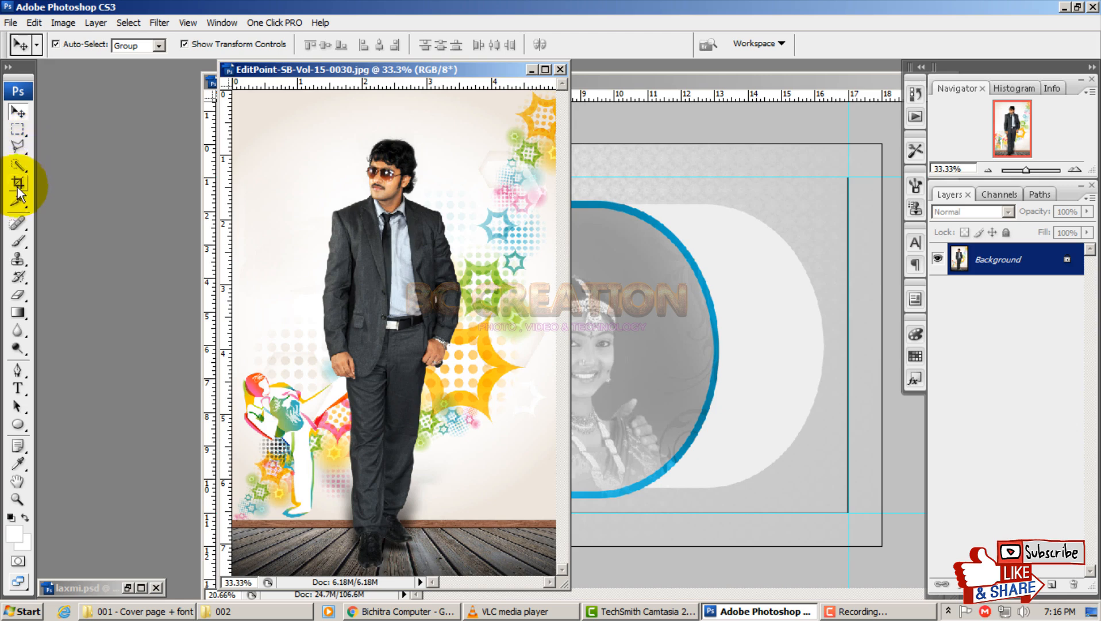
pyautogui.click(19, 166)
pyautogui.moveTo(391, 155)
pyautogui.mouseDown()
pyautogui.moveTo(376, 385)
pyautogui.moveTo(382, 514)
pyautogui.mouseUp()
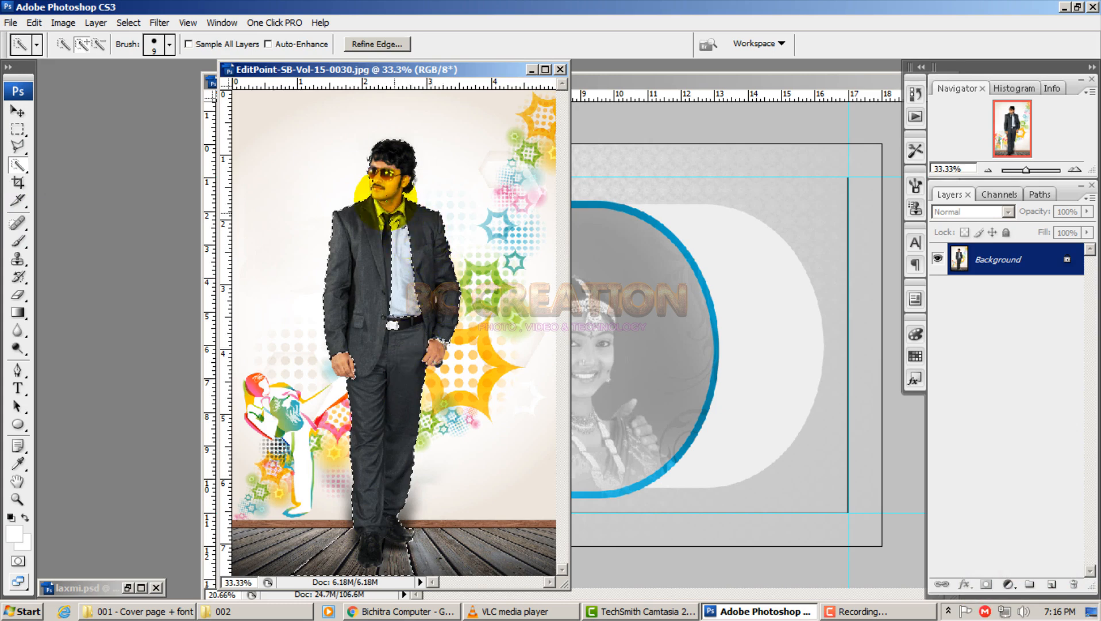
pyautogui.moveTo(395, 218)
pyautogui.mouseDown()
pyautogui.moveTo(387, 261)
pyautogui.moveTo(394, 299)
pyautogui.mouseUp()
pyautogui.moveTo(343, 350); pyautogui.dragTo(339, 361)
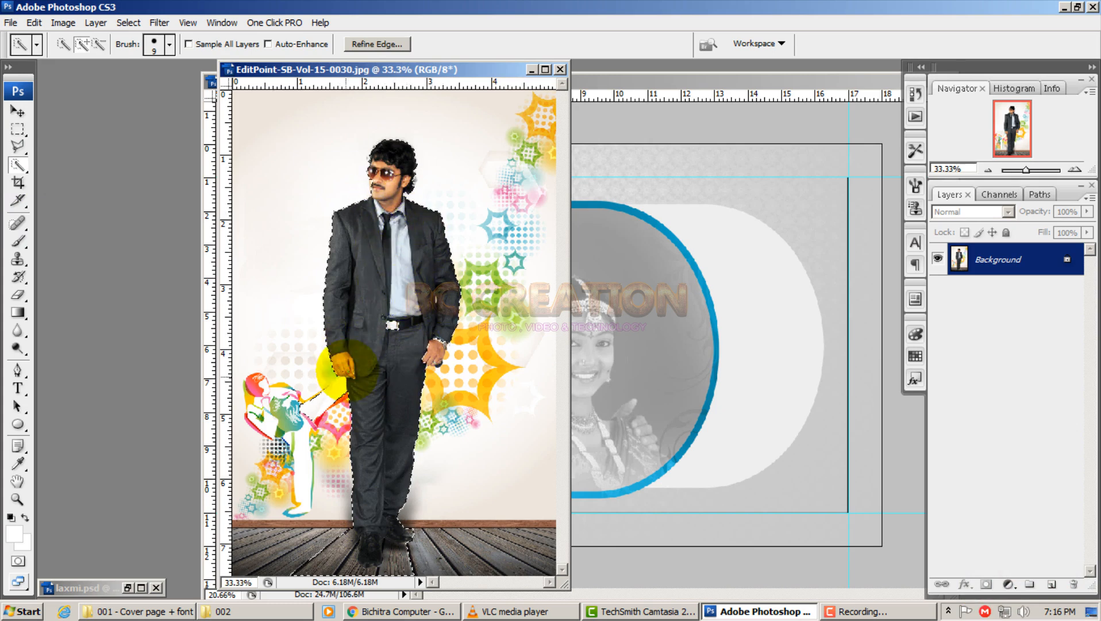
pyautogui.click(432, 352)
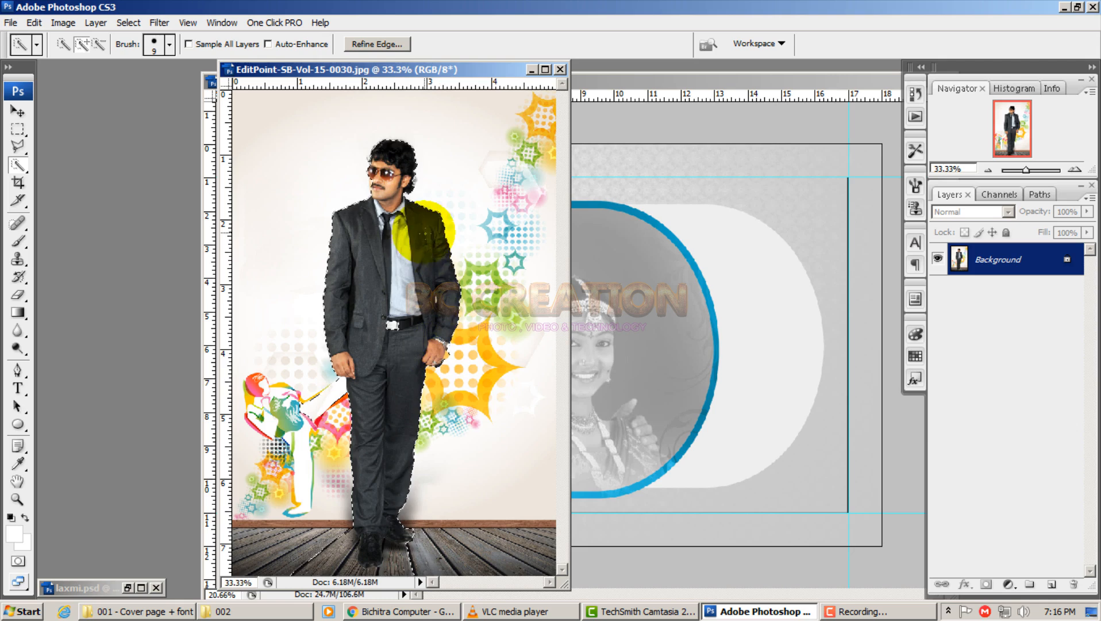
pyautogui.click(414, 218)
# Feather the selection around the man by 3.5 pixels
pyautogui.rightClick(395, 158)
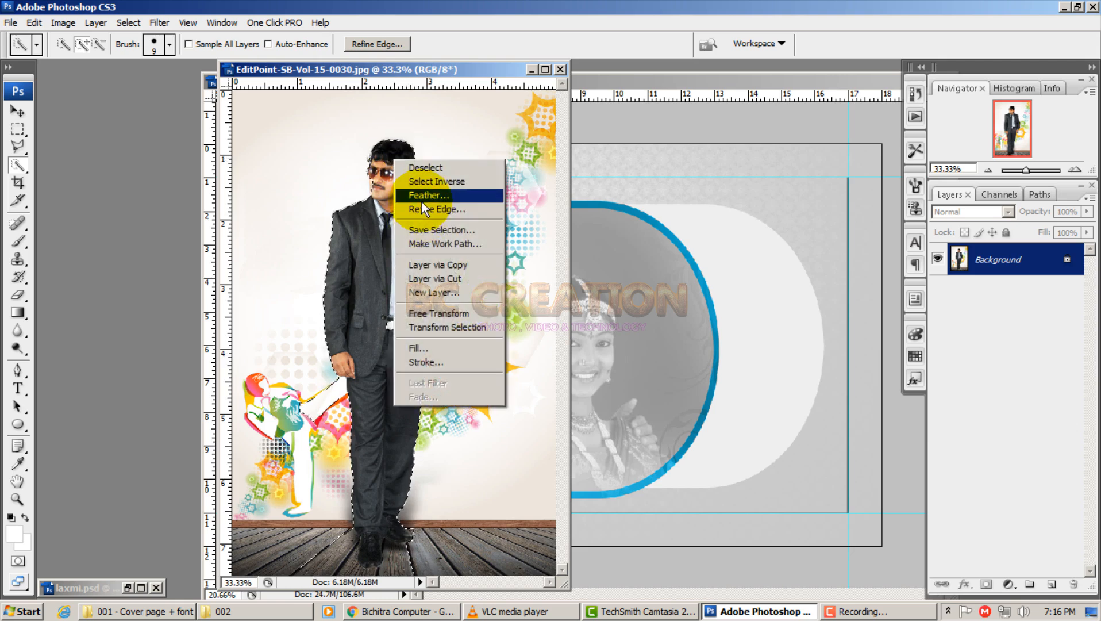
pyautogui.click(422, 200)
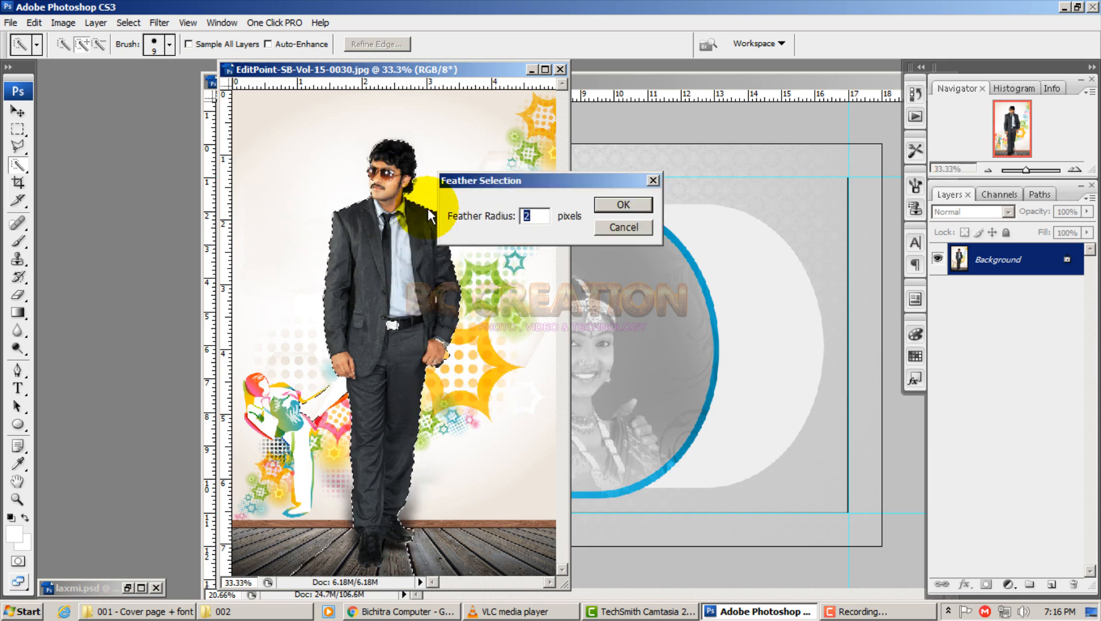
pyautogui.write('3.5')
pyautogui.press('Return')
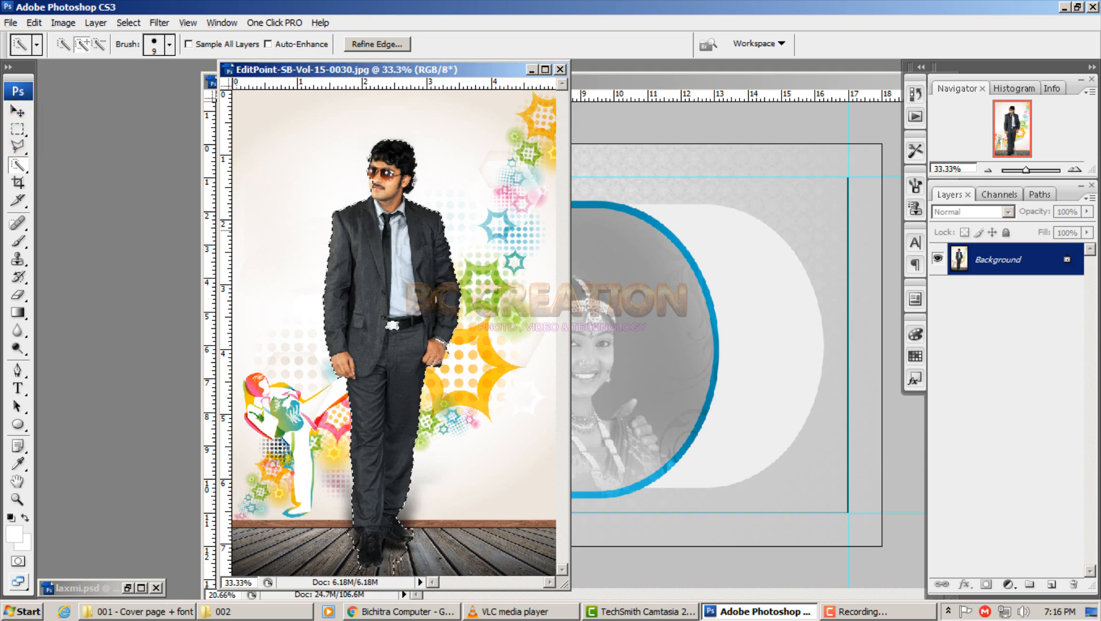
pyautogui.rightClick(320, 168)
pyautogui.click(368, 205)
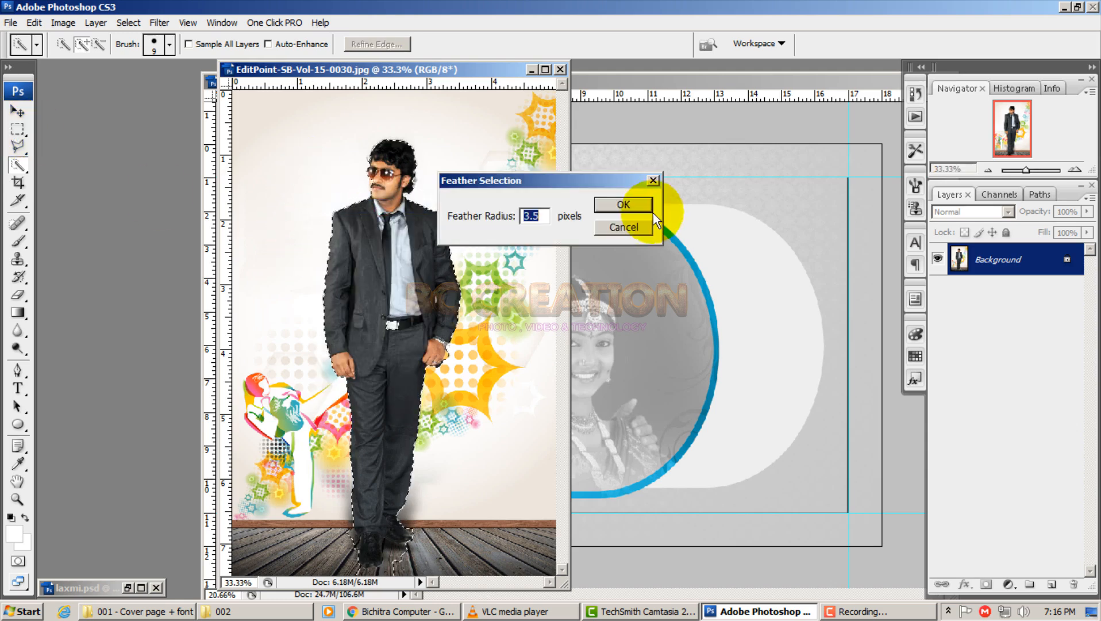
pyautogui.click(693, 201)
# Copy the selected man into 026.psd and scale him down to fit inside the white rounded area
pyautogui.click(17, 112)
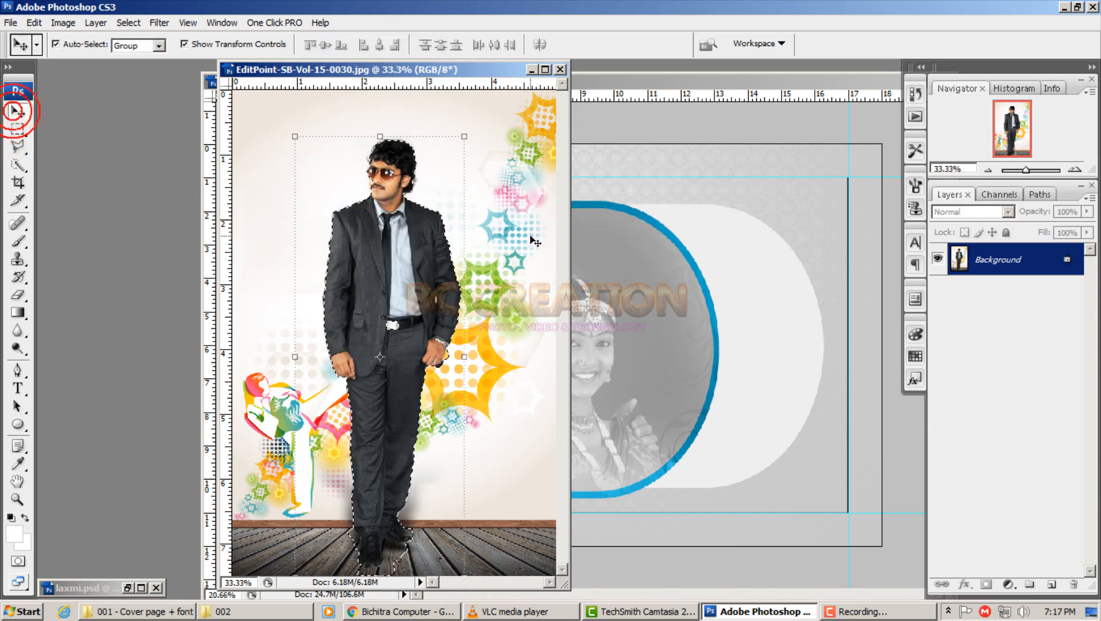
pyautogui.moveTo(414, 345); pyautogui.dragTo(757, 408)
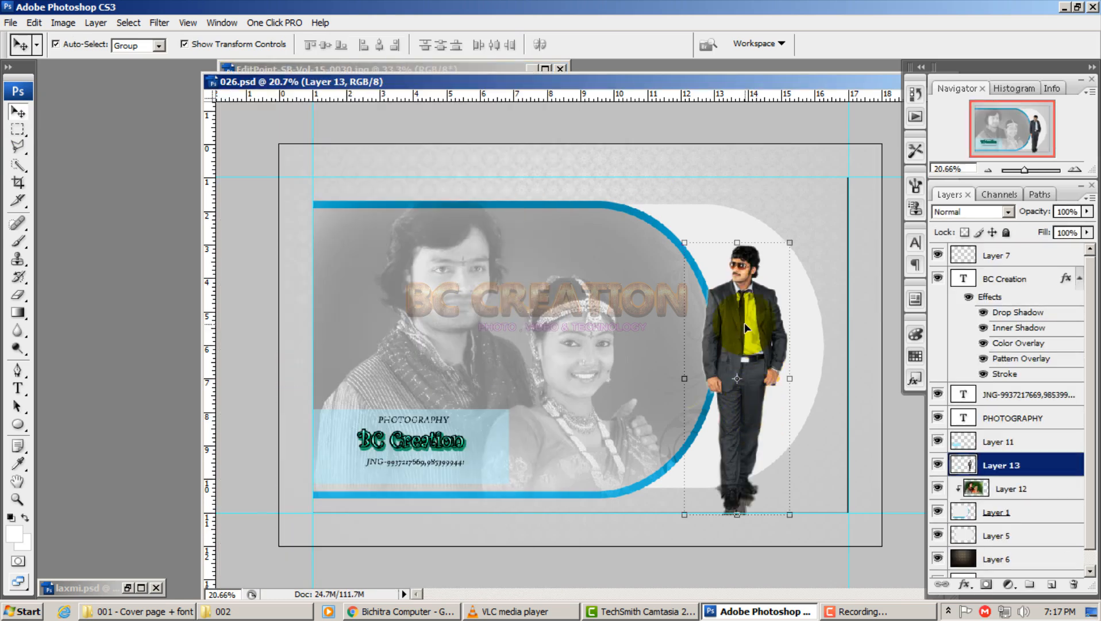
pyautogui.moveTo(747, 314); pyautogui.dragTo(759, 275)
pyautogui.moveTo(802, 204); pyautogui.dragTo(789, 237)
pyautogui.moveTo(764, 292); pyautogui.dragTo(777, 282)
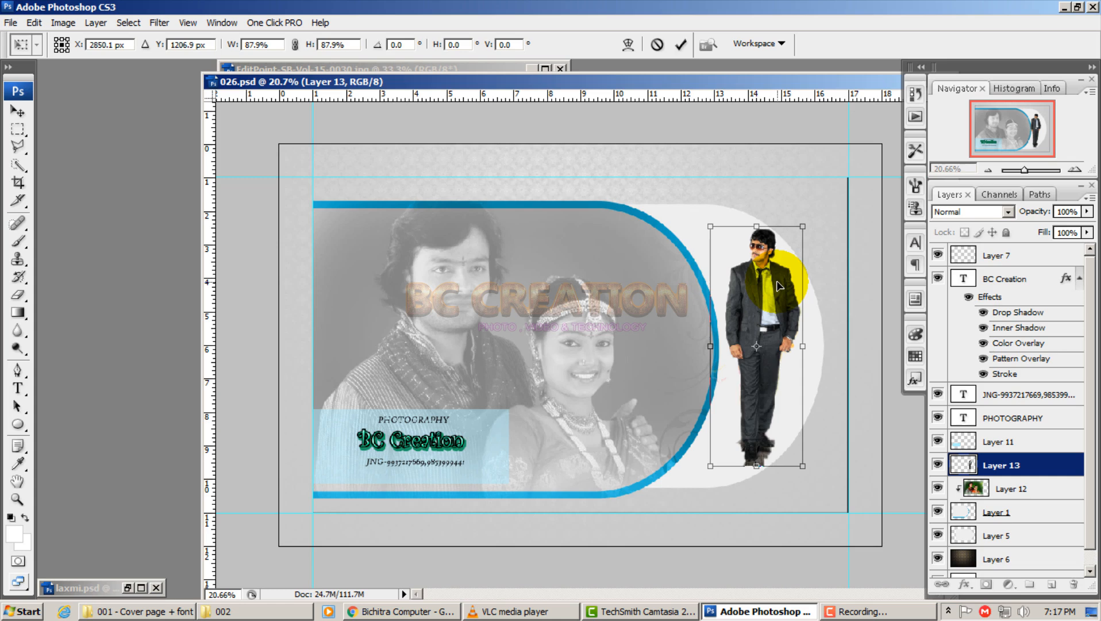
pyautogui.moveTo(803, 226); pyautogui.dragTo(799, 236)
pyautogui.doubleClick(775, 285)
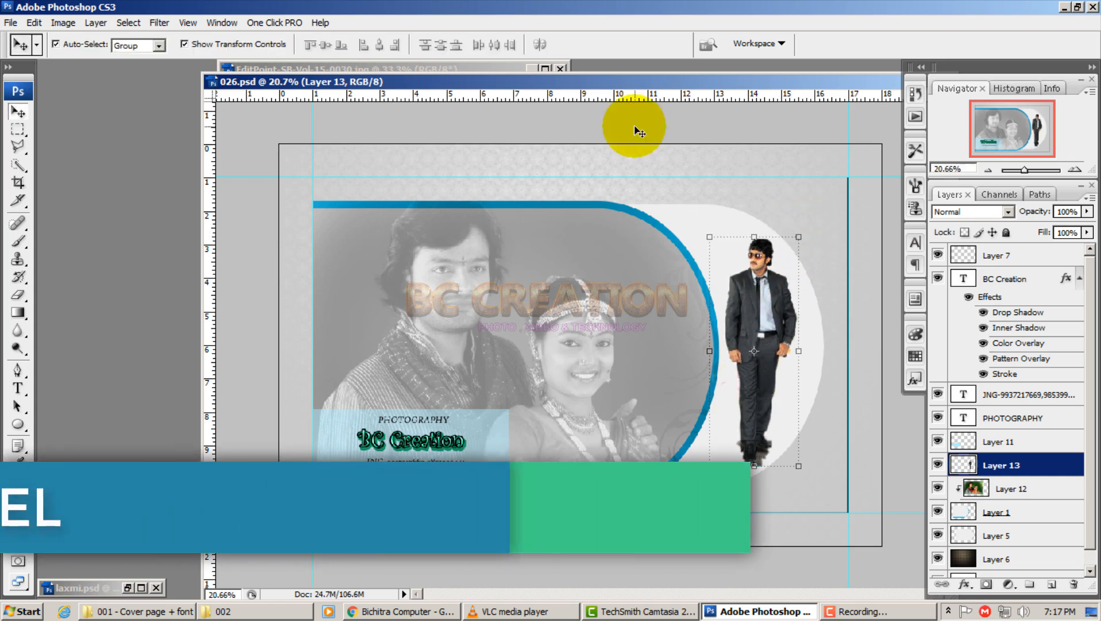
# Erase the leftover wooden floor around the man's shoes on Layer 13 with a soft 47 px Eraser
pyautogui.moveTo(659, 82); pyautogui.dragTo(529, 82)
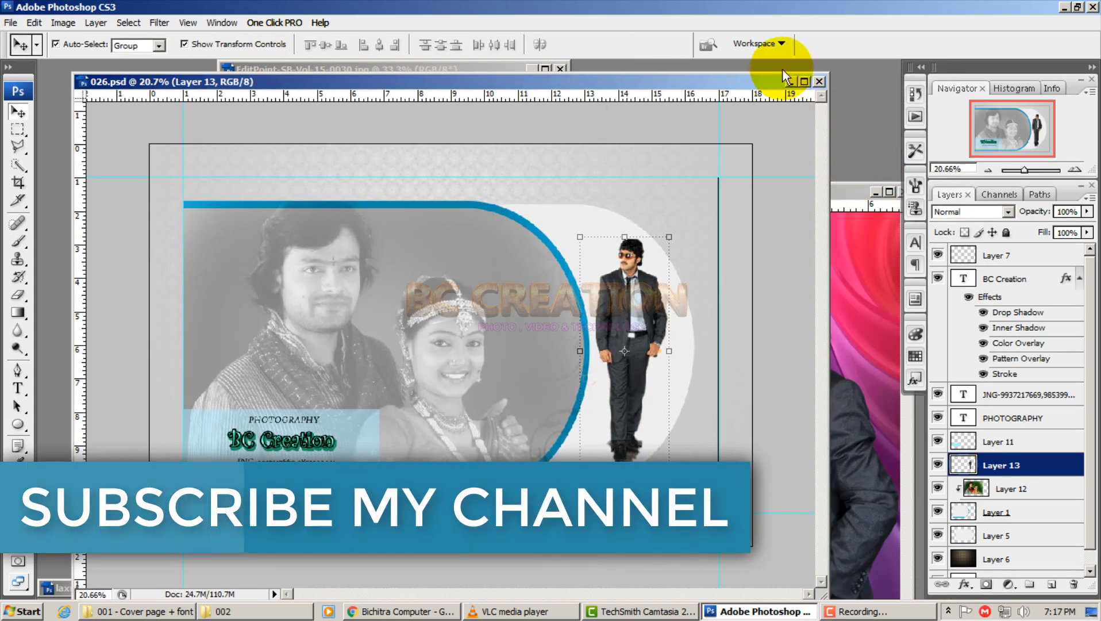
pyautogui.click(1075, 170)
pyautogui.click(1074, 169)
pyautogui.click(1075, 169)
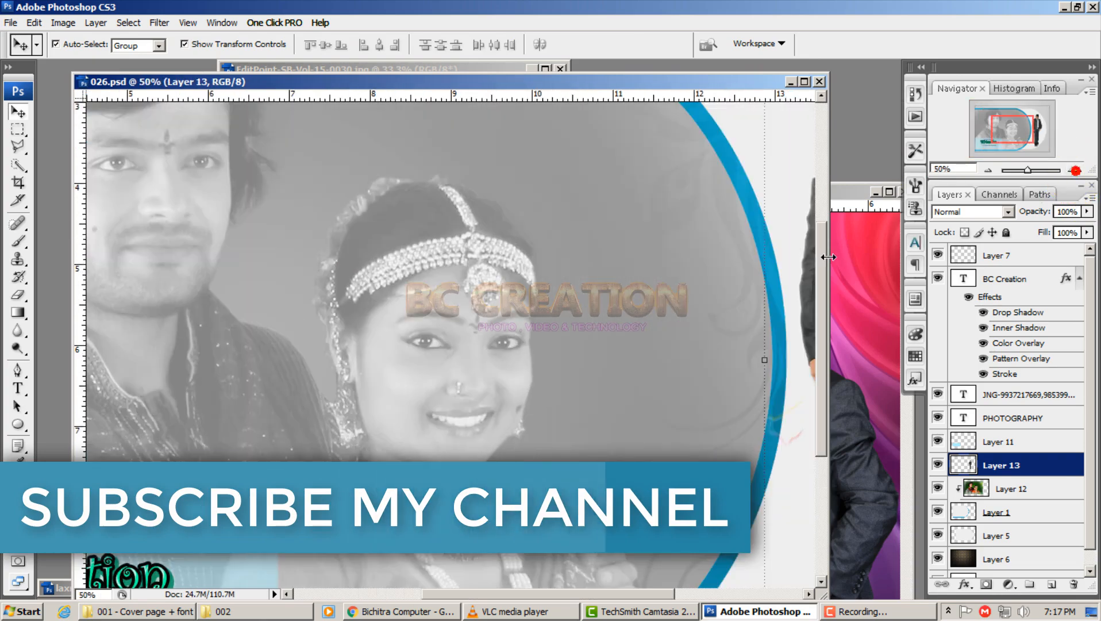
pyautogui.moveTo(728, 253); pyautogui.dragTo(241, 172)
pyautogui.moveTo(452, 359); pyautogui.dragTo(462, 251)
pyautogui.scroll(6, 517, 426)
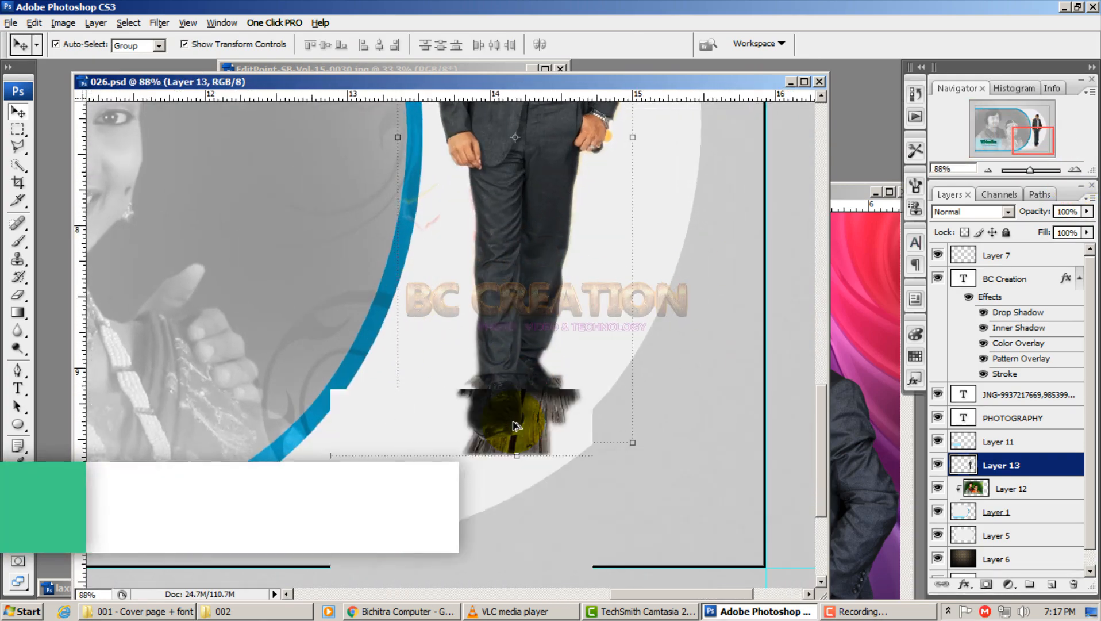
pyautogui.scroll(5, 516, 426)
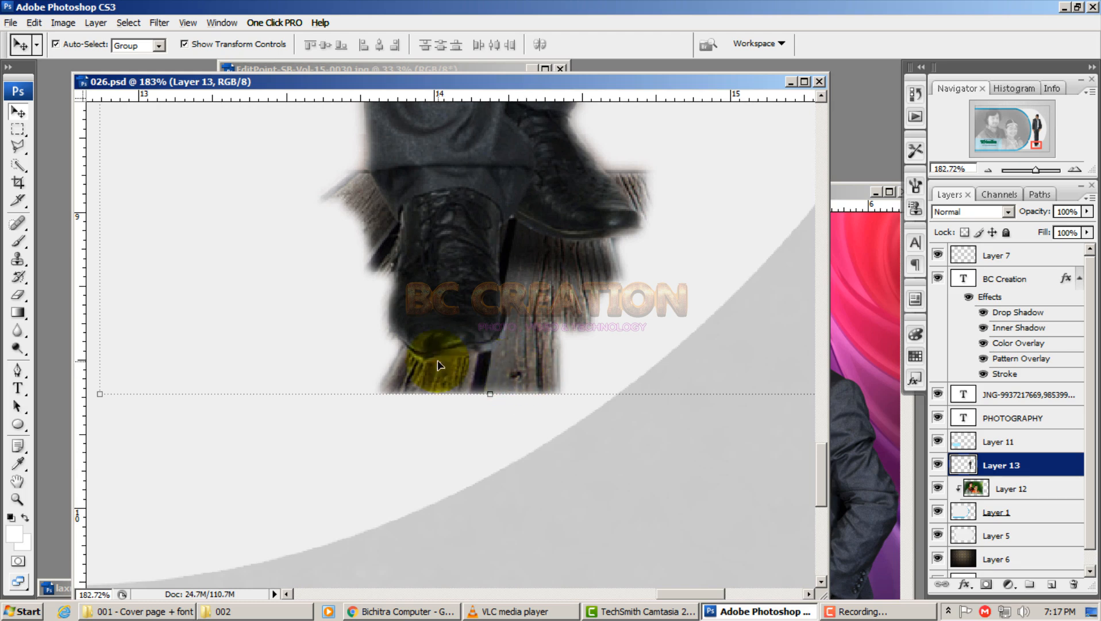
pyautogui.click(18, 294)
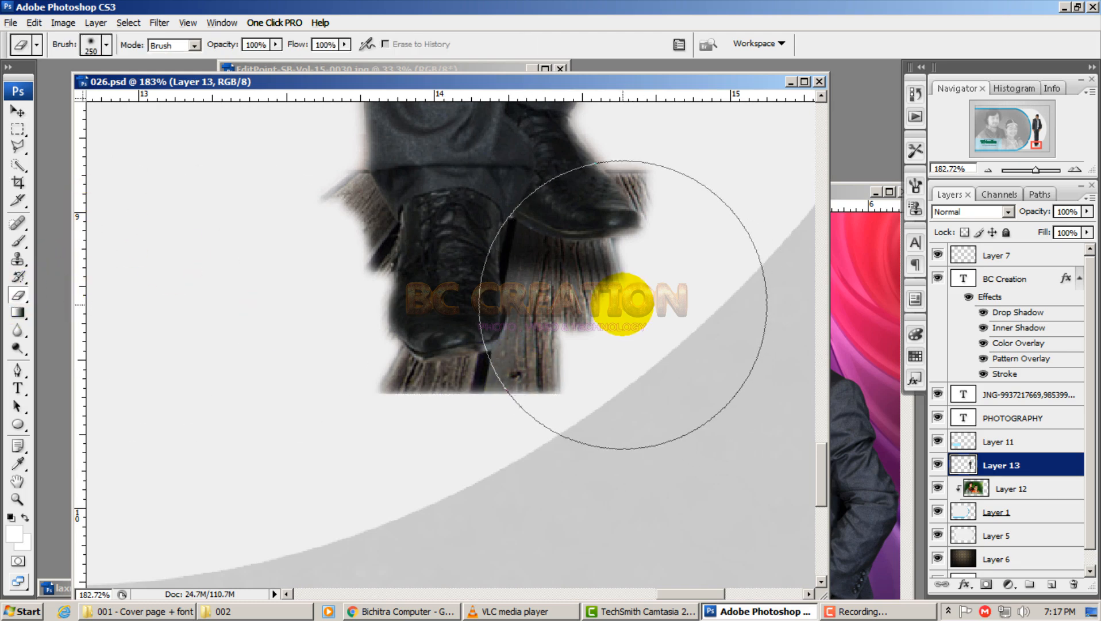
pyautogui.rightClick(622, 303)
pyautogui.click(678, 336)
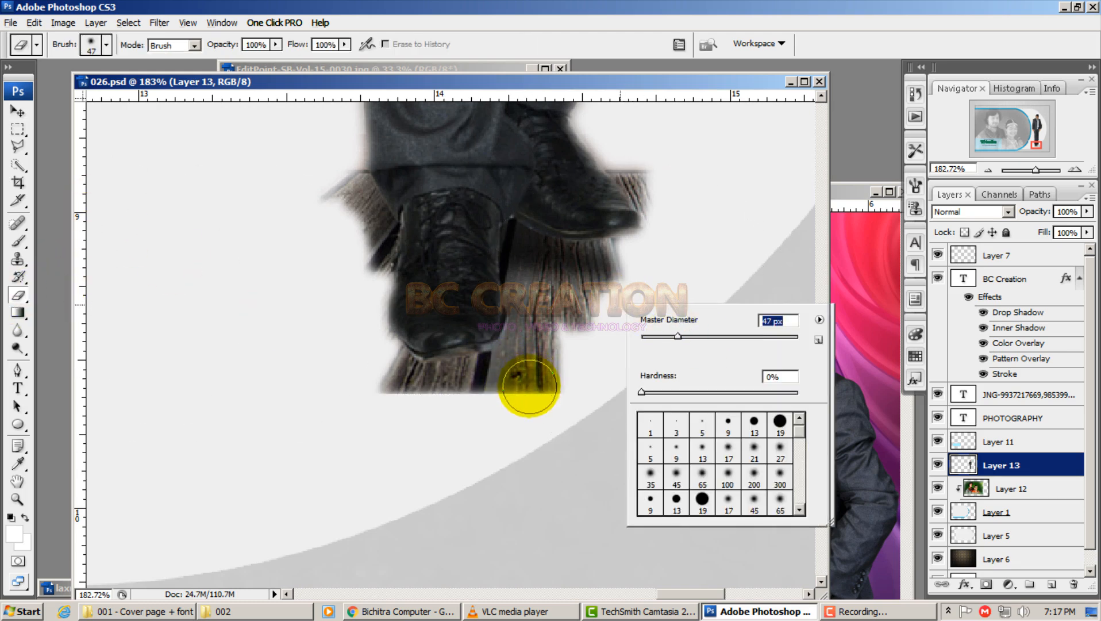
pyautogui.moveTo(529, 385)
pyautogui.mouseDown()
pyautogui.moveTo(376, 403)
pyautogui.moveTo(504, 391)
pyautogui.moveTo(556, 355)
pyautogui.moveTo(561, 305)
pyautogui.moveTo(601, 280)
pyautogui.moveTo(493, 419)
pyautogui.mouseUp()
pyautogui.press('space')
pyautogui.moveTo(496, 413); pyautogui.dragTo(546, 493)
pyautogui.moveTo(391, 282)
pyautogui.mouseDown()
pyautogui.moveTo(406, 294)
pyautogui.moveTo(413, 336)
pyautogui.mouseUp()
pyautogui.moveTo(443, 474)
pyautogui.mouseDown()
pyautogui.moveTo(540, 477)
pyautogui.moveTo(600, 345)
pyautogui.moveTo(683, 348)
pyautogui.moveTo(694, 246)
pyautogui.moveTo(754, 307)
pyautogui.mouseUp()
pyautogui.scroll(-10, 594, 326)
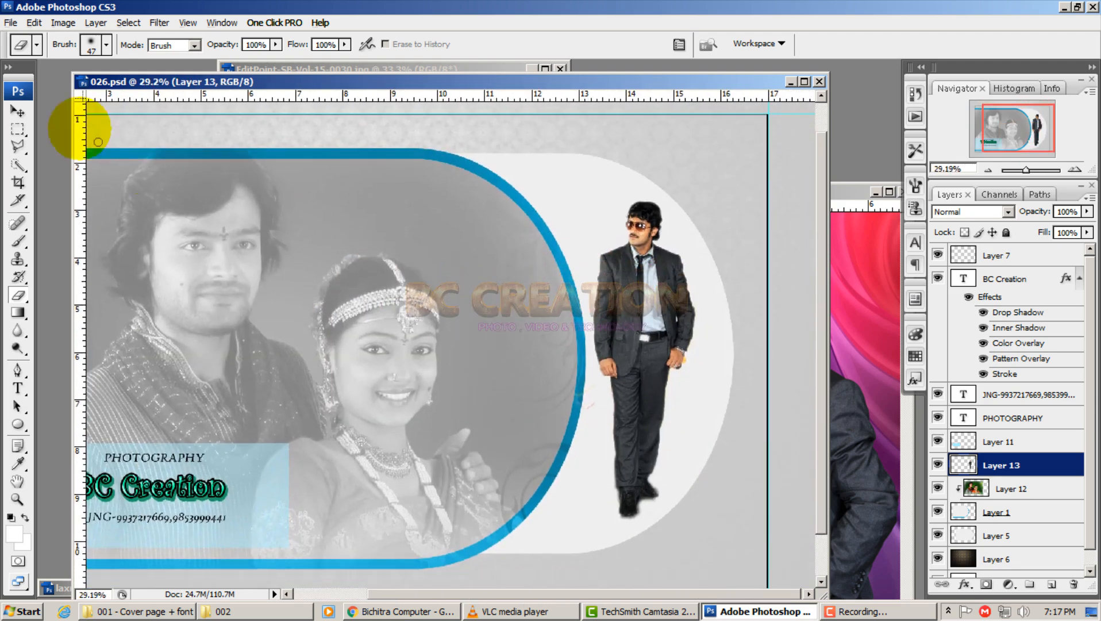
# Duplicate the standing man's Layer 13 as Layer 13 copy within 026.psd
pyautogui.click(18, 111)
pyautogui.rightClick(993, 462)
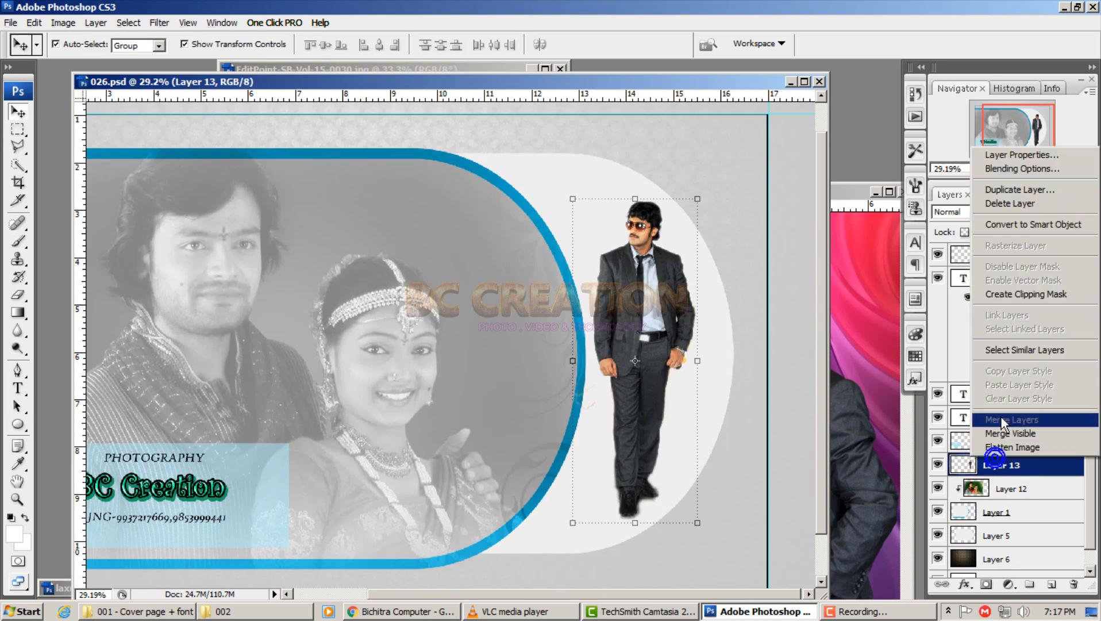
pyautogui.click(1012, 191)
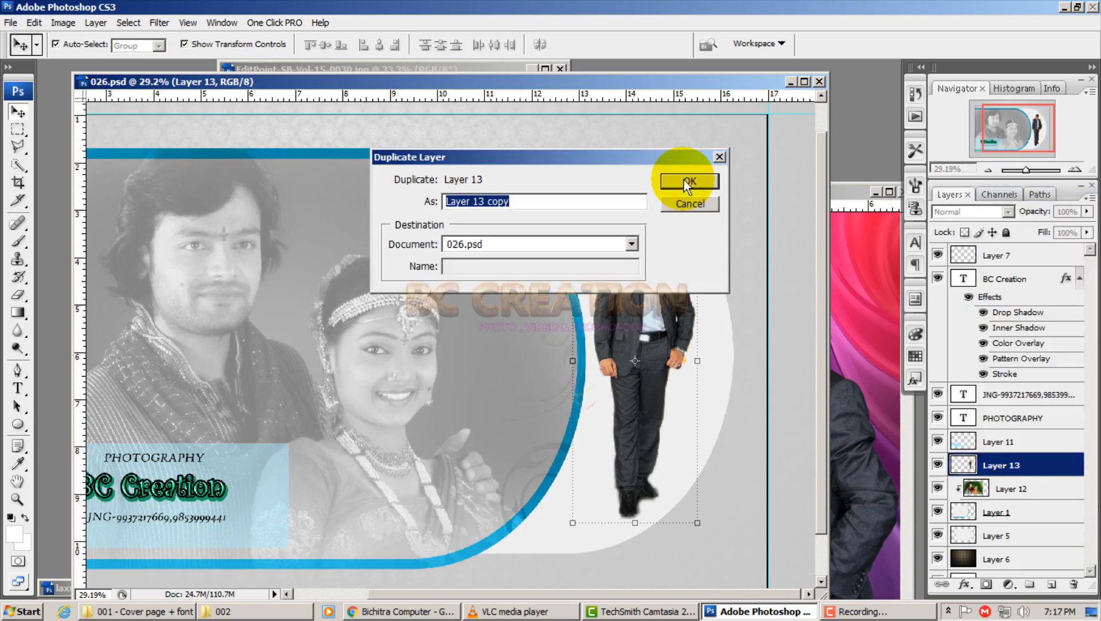
pyautogui.click(682, 179)
# Turn the man on the original Layer 13 into a black silhouette with Hue/Saturation lightness -100, and show Layer 13 copy above it
pyautogui.click(1013, 489)
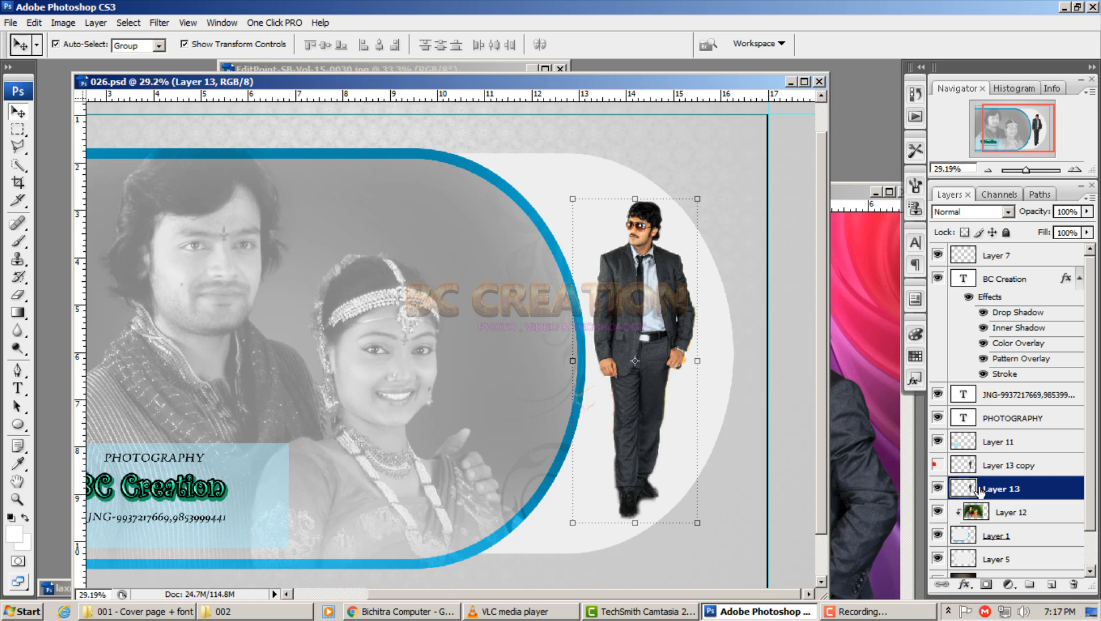
pyautogui.click(63, 22)
pyautogui.moveTo(115, 61)
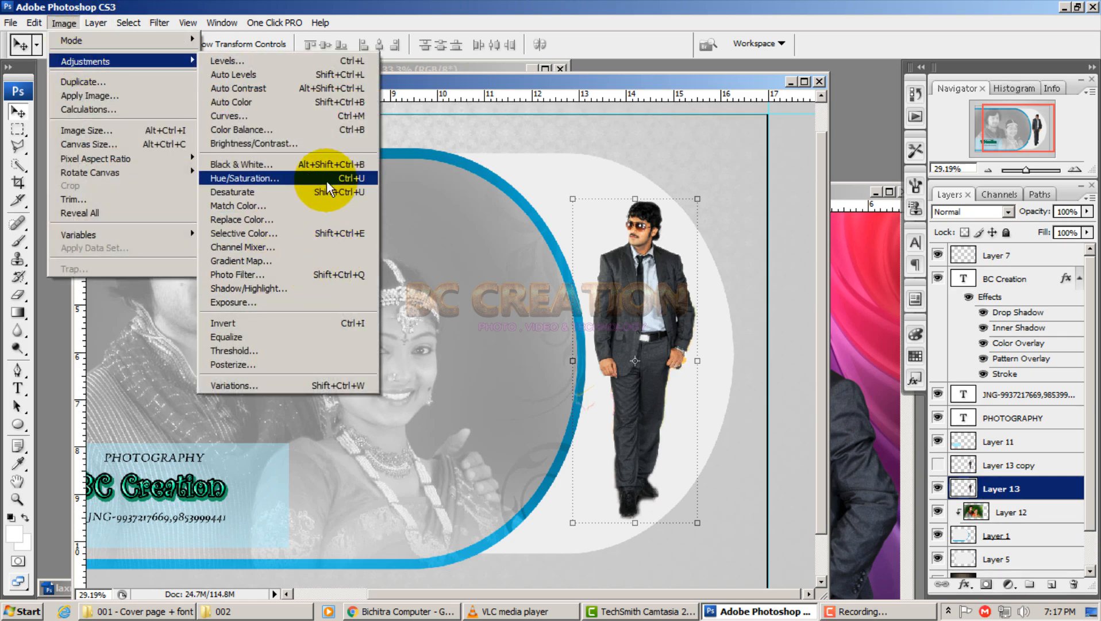
pyautogui.click(281, 178)
pyautogui.moveTo(864, 237); pyautogui.dragTo(784, 237)
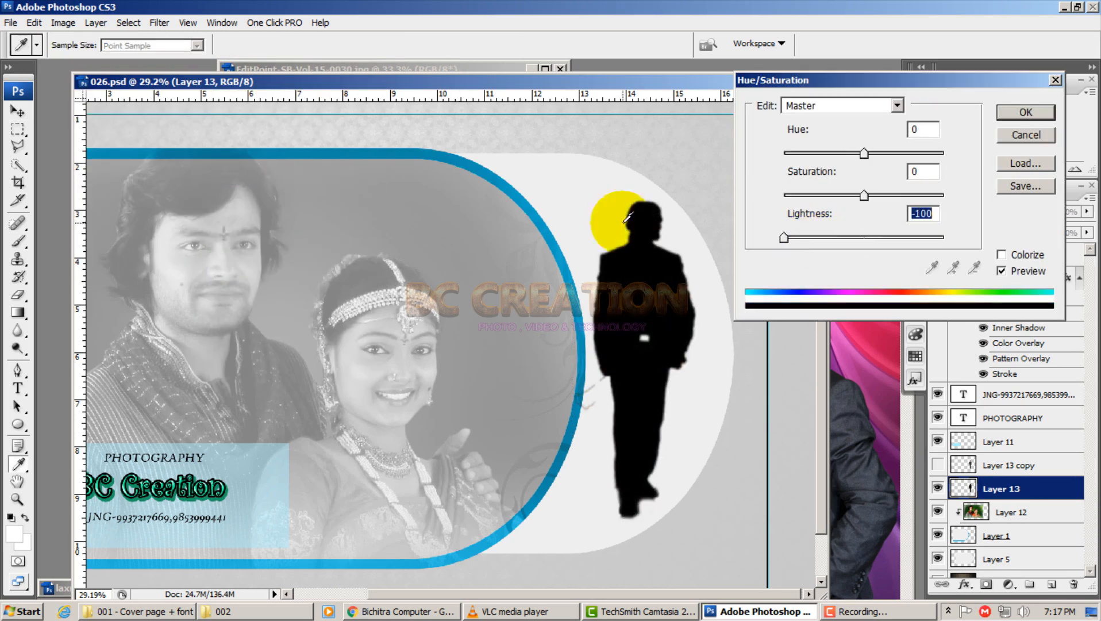
pyautogui.click(1017, 115)
pyautogui.press('v')
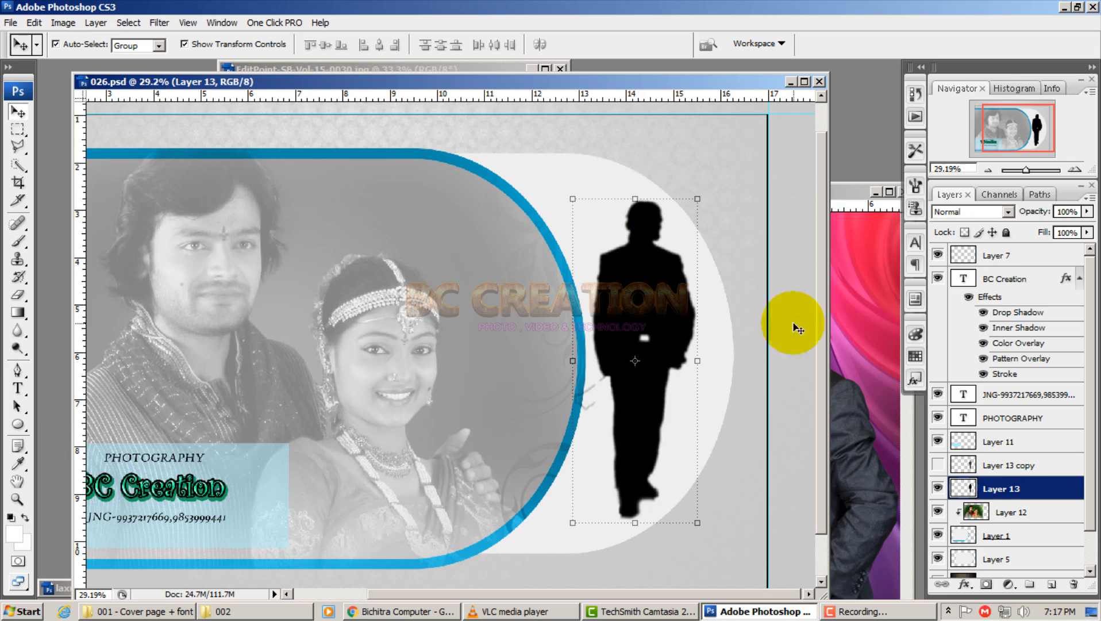
pyautogui.click(938, 465)
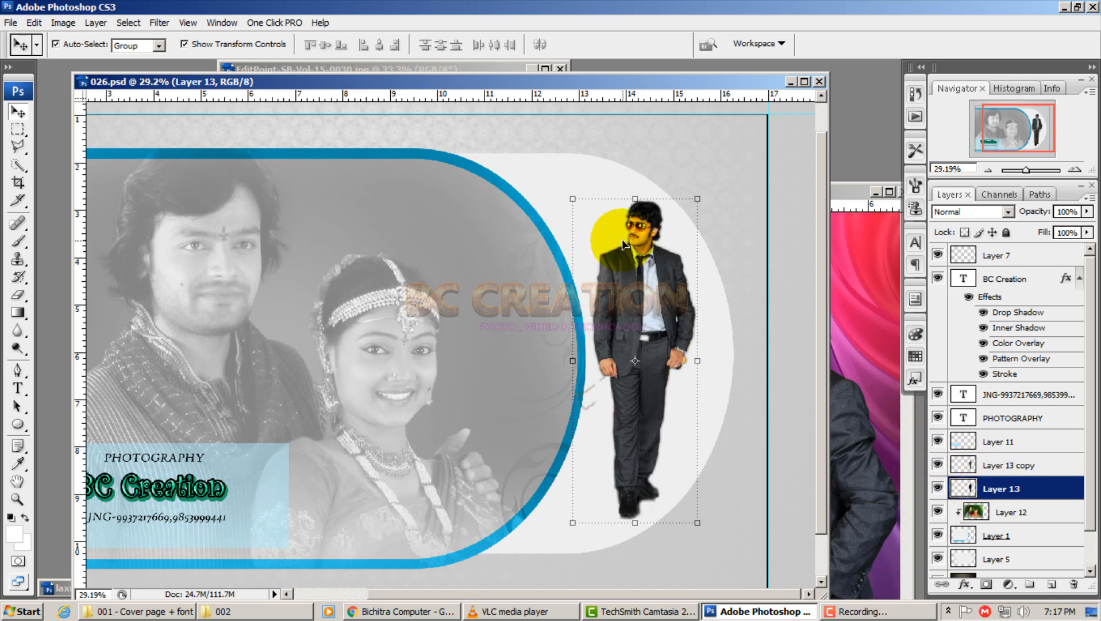
# Distort the Layer 13 silhouette to about 36% height, slanted behind the man's legs as a cast shadow, and set its opacity to 58%
pyautogui.click(634, 200)
pyautogui.moveTo(635, 201); pyautogui.dragTo(684, 410)
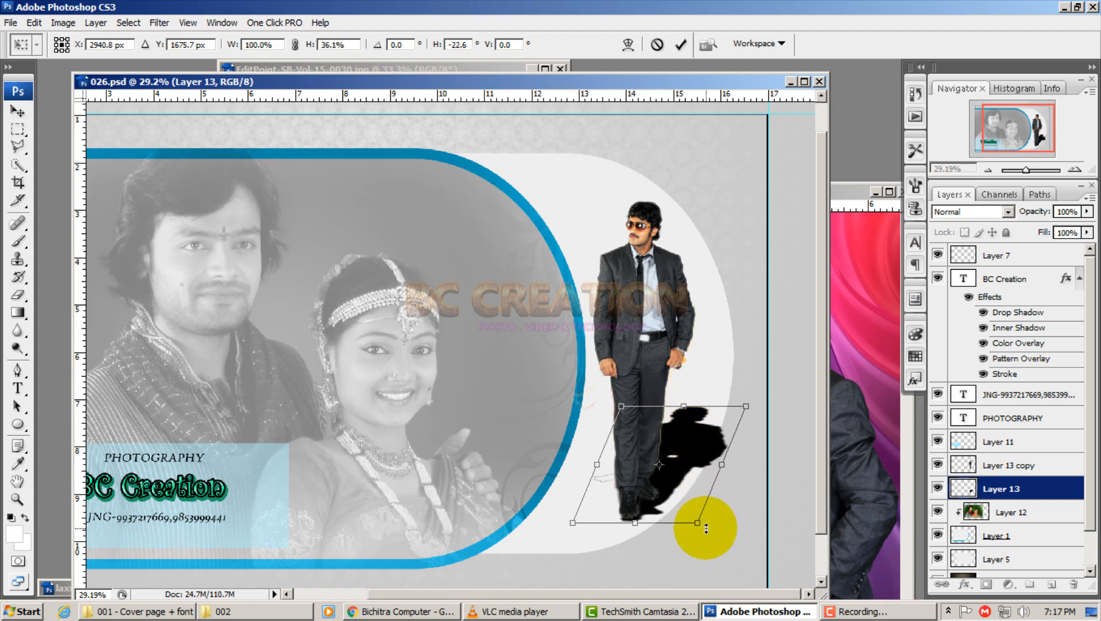
pyautogui.moveTo(700, 525); pyautogui.dragTo(688, 500)
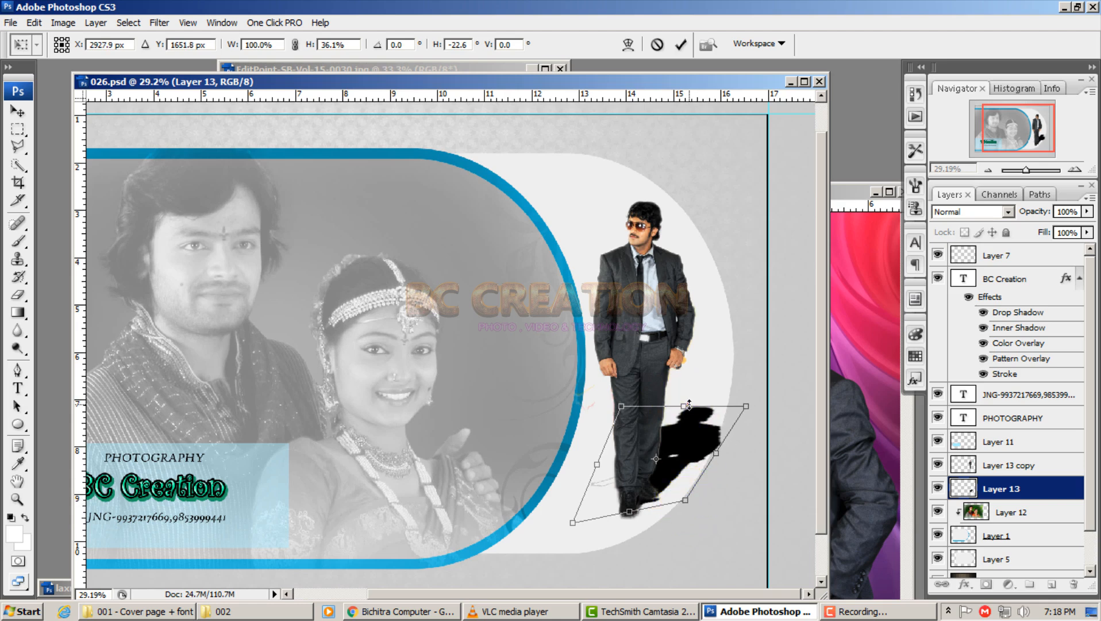
pyautogui.click(680, 44)
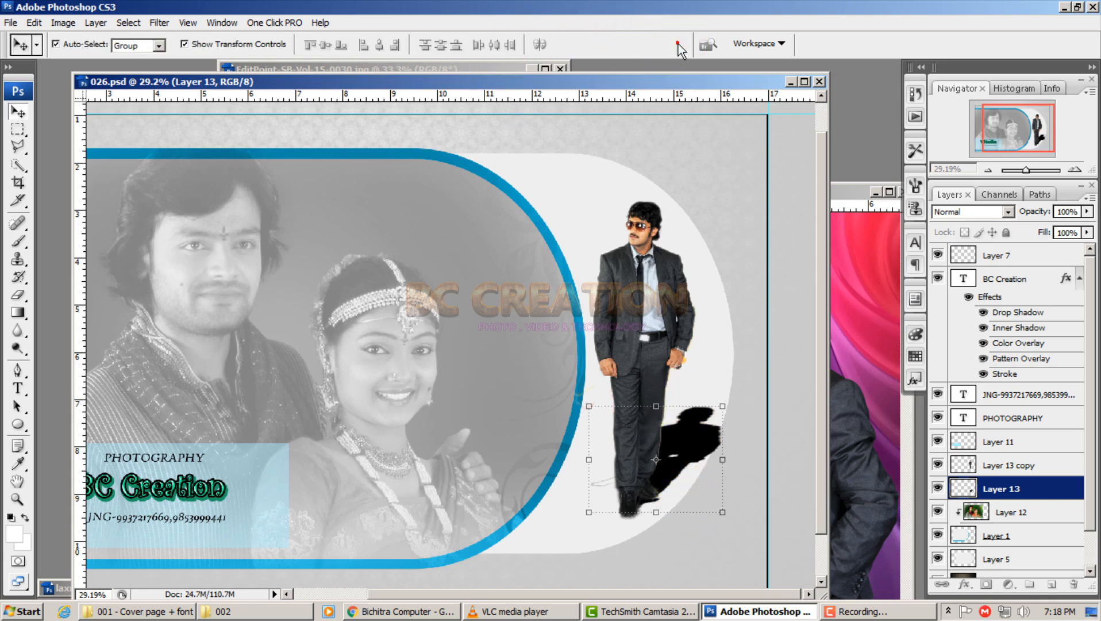
pyautogui.moveTo(1040, 213); pyautogui.dragTo(1006, 219)
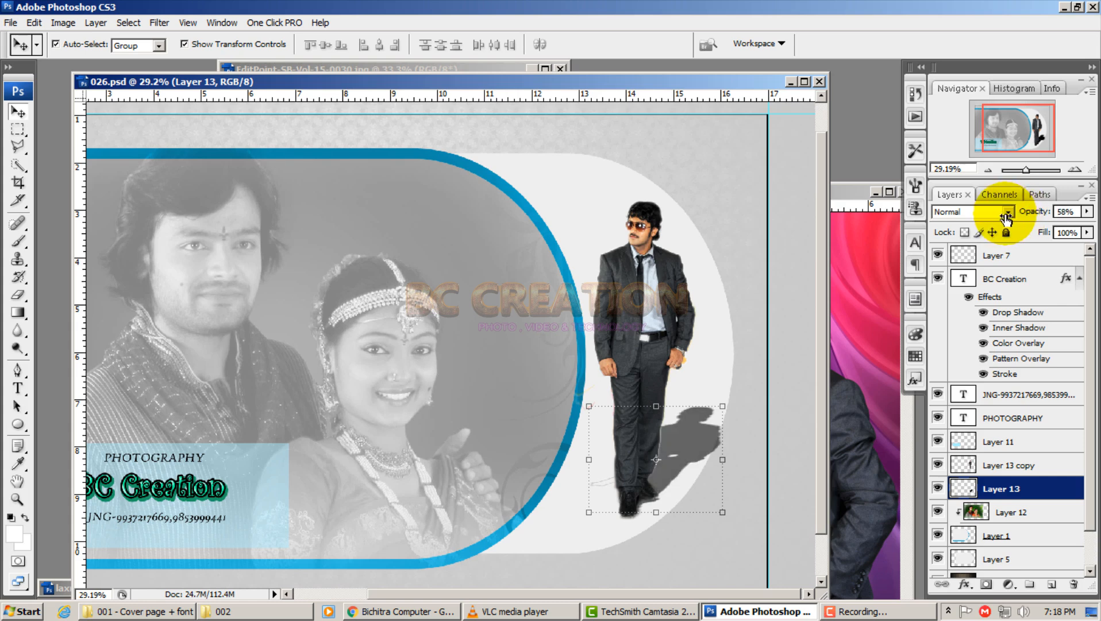
# Fade the outer part of the shadow on Layer 13 with a soft 300 px Eraser at 62% opacity
pyautogui.click(17, 296)
pyautogui.rightClick(692, 274)
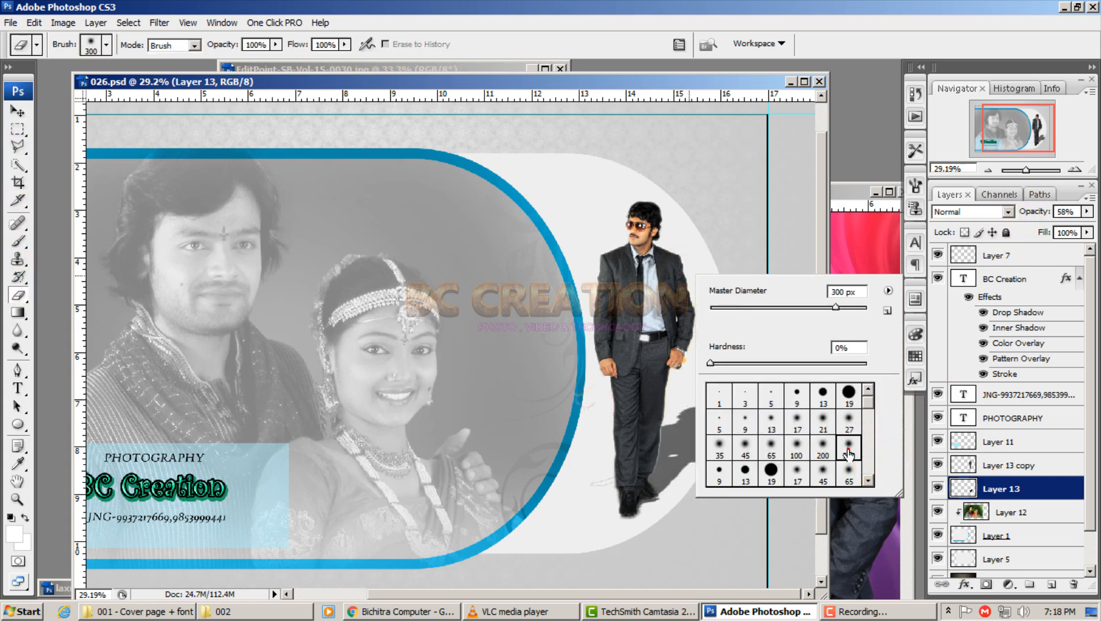
pyautogui.click(627, 5)
pyautogui.scroll(5, 717, 379)
pyautogui.moveTo(632, 385); pyautogui.dragTo(602, 193)
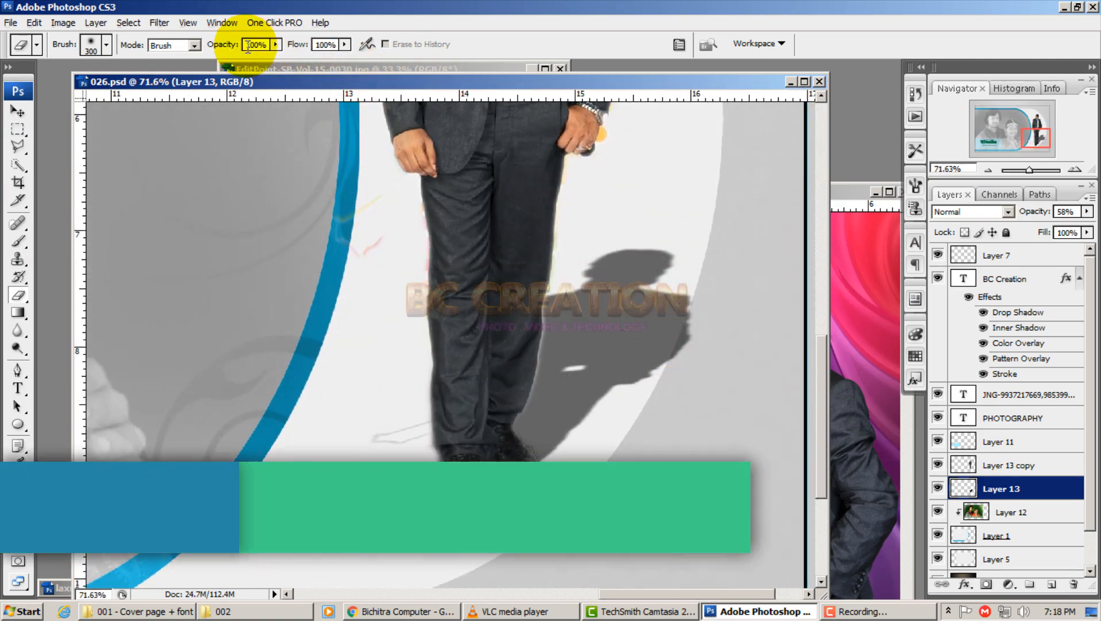
pyautogui.moveTo(237, 44); pyautogui.dragTo(207, 49)
pyautogui.moveTo(685, 342)
pyautogui.mouseDown()
pyautogui.moveTo(708, 336)
pyautogui.moveTo(727, 259)
pyautogui.moveTo(694, 374)
pyautogui.moveTo(647, 386)
pyautogui.moveTo(742, 350)
pyautogui.moveTo(715, 321)
pyautogui.moveTo(730, 303)
pyautogui.moveTo(746, 317)
pyautogui.moveTo(696, 364)
pyautogui.moveTo(654, 455)
pyautogui.moveTo(580, 516)
pyautogui.moveTo(543, 520)
pyautogui.moveTo(675, 423)
pyautogui.mouseUp()
pyautogui.scroll(-5, 708, 283)
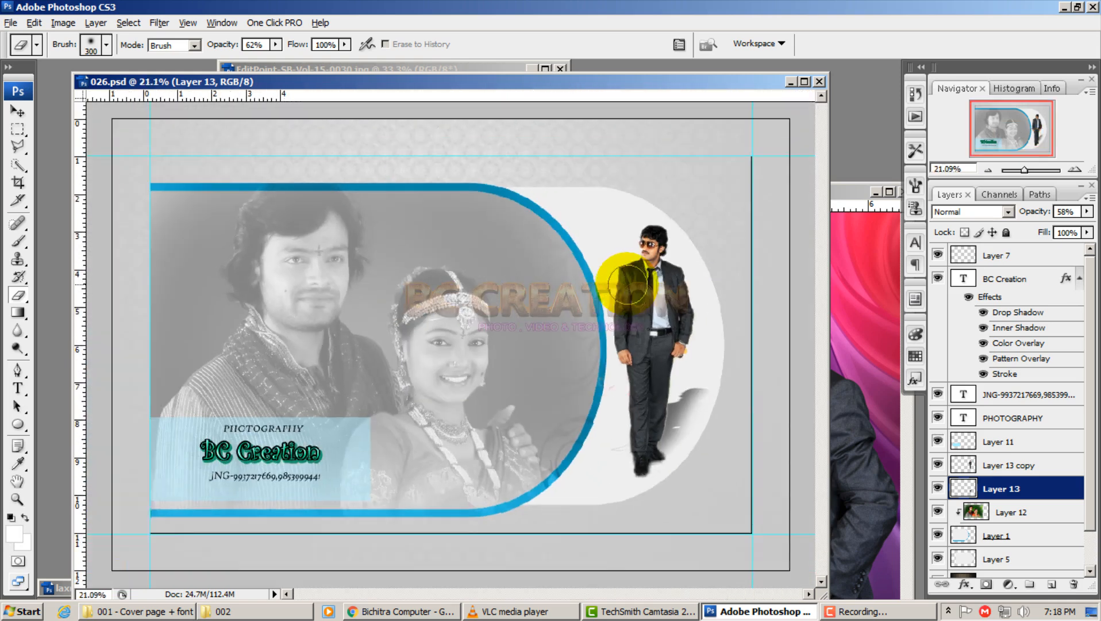
pyautogui.click(18, 111)
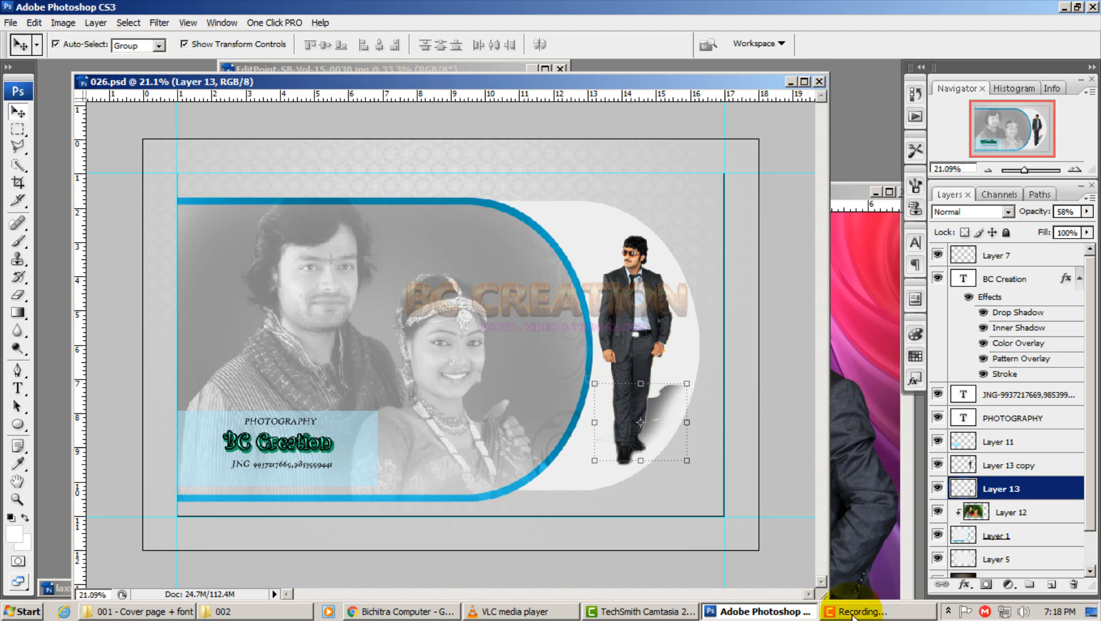
# Close 026.psd and the source photos without saving, and switch to the 001 - Cover page + font folder in Windows Explorer
pyautogui.click(820, 82)
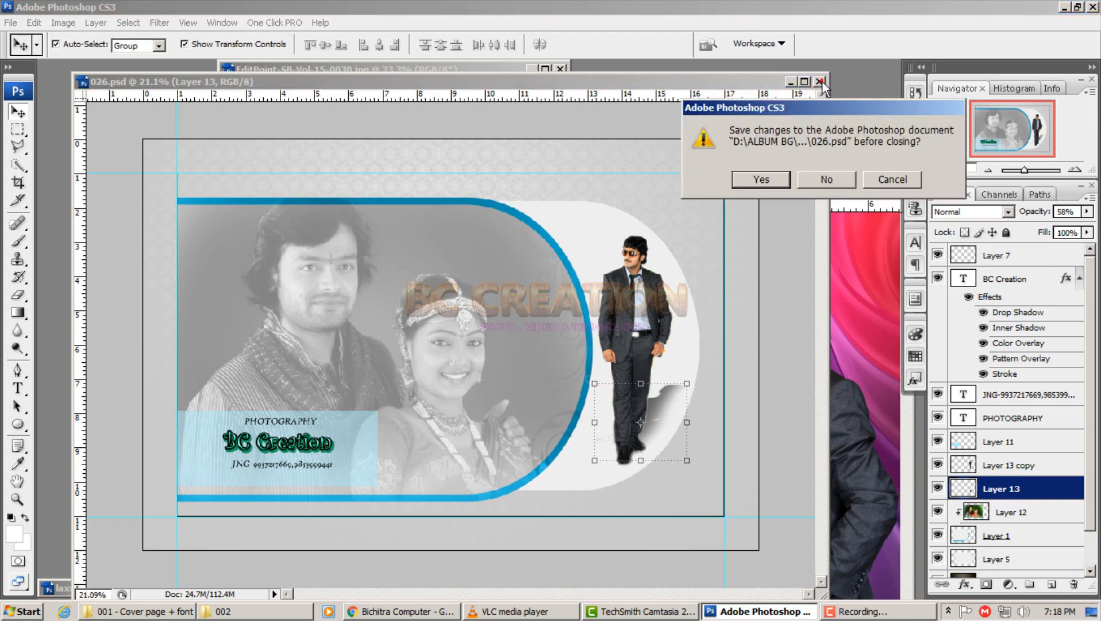
pyautogui.click(824, 177)
pyautogui.click(561, 69)
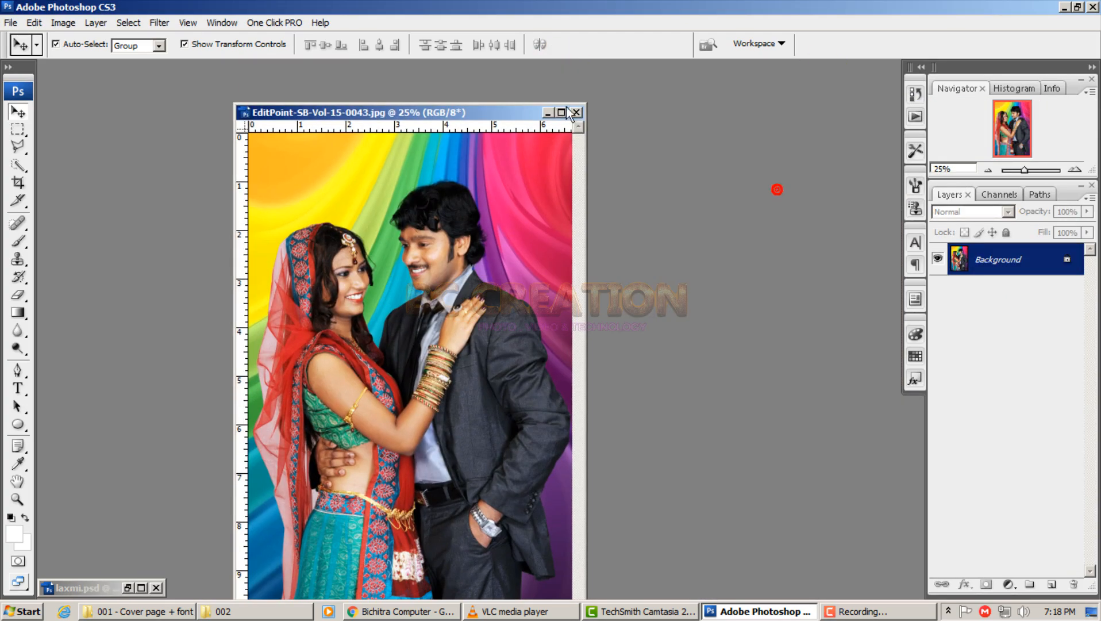
pyautogui.click(576, 112)
pyautogui.click(816, 179)
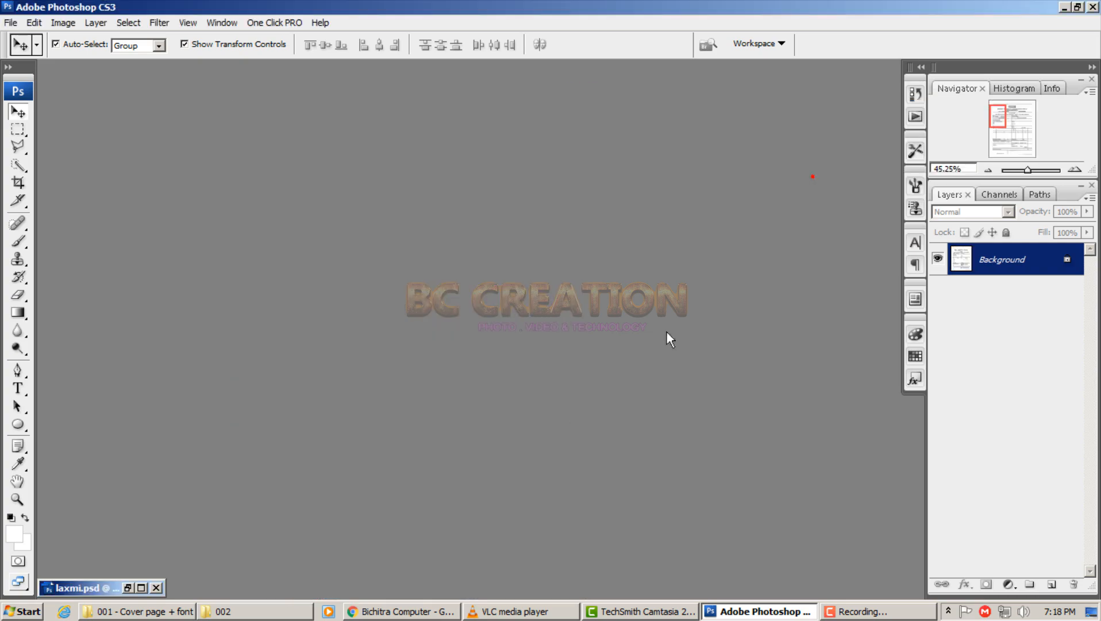
pyautogui.click(172, 611)
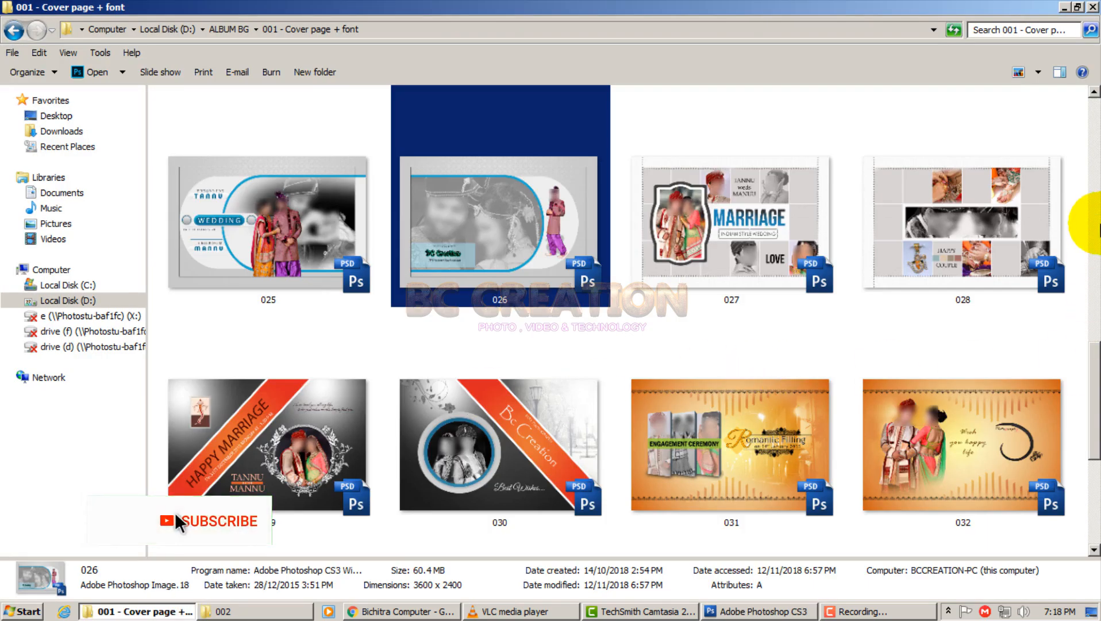